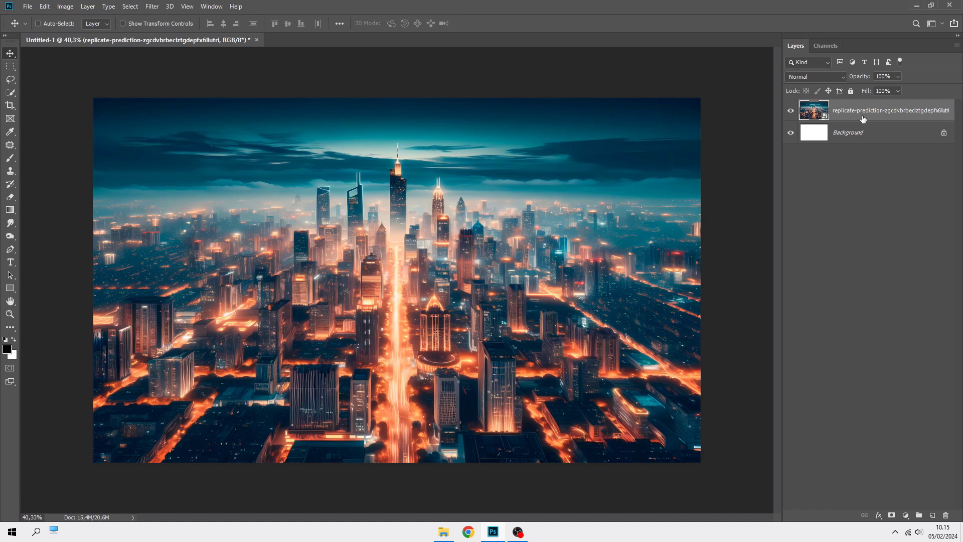
- Place the round platform PNG over the city, scale it to 16.87%, and centre it along the canvas's lower edge at Y 1879 px
{"action": "left_click", "coordinate": [444, 531]}
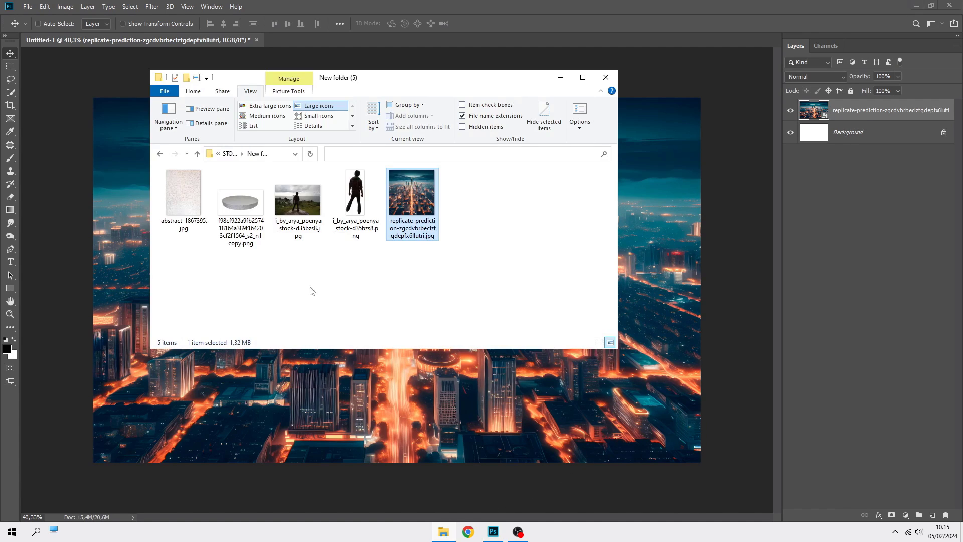
{"action": "left_click_drag", "start_coordinate": [241, 203], "coordinate": [402, 403]}
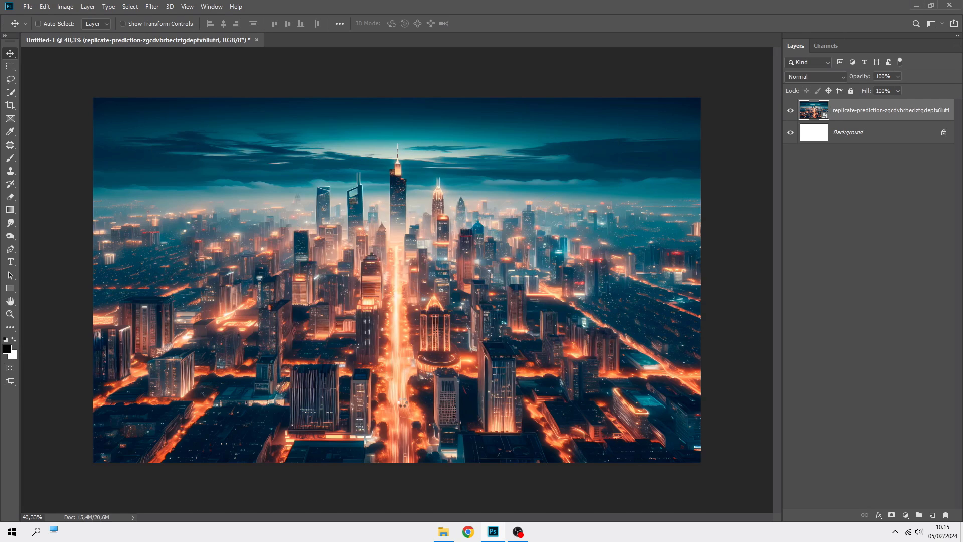
{"action": "left_click_drag", "start_coordinate": [399, 235], "coordinate": [400, 414]}
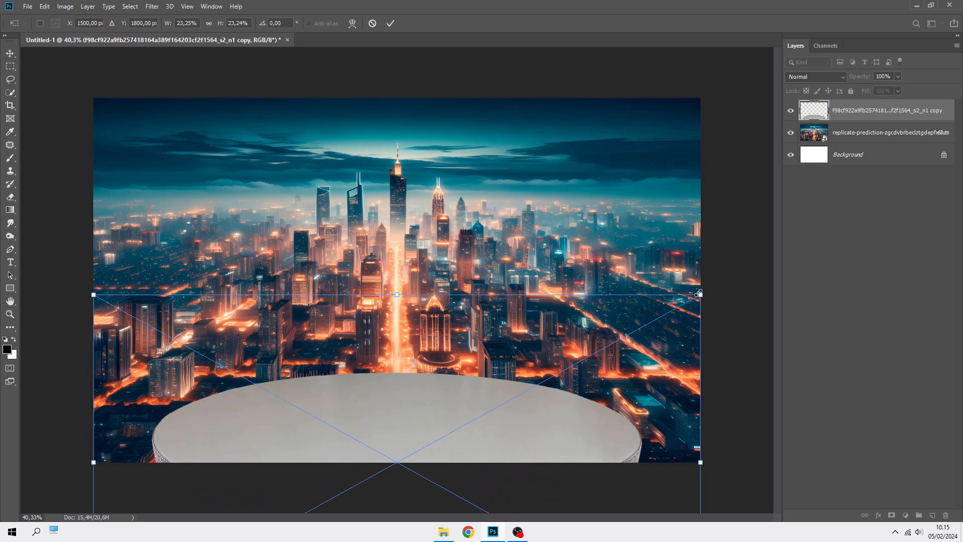
{"action": "left_click_drag", "start_coordinate": [698, 293], "coordinate": [623, 347]}
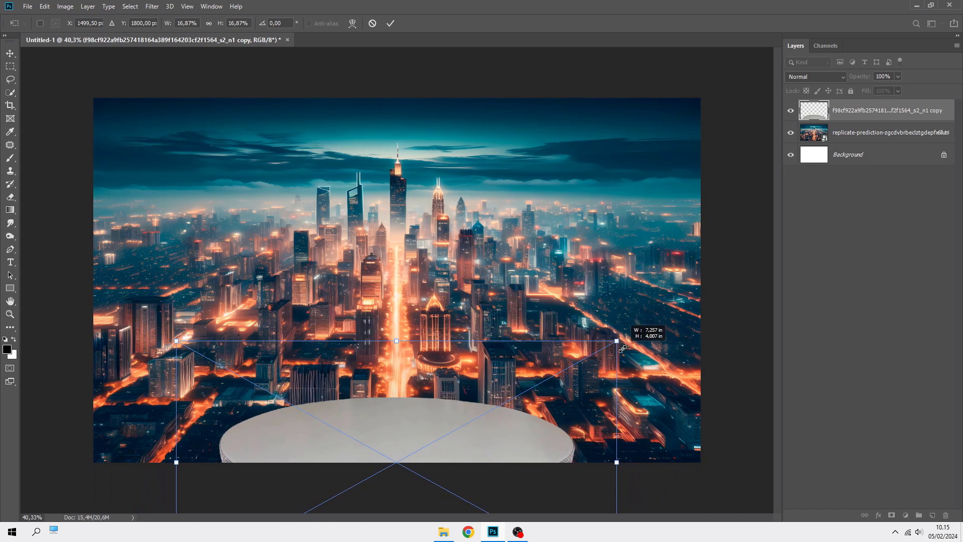
{"action": "left_click_drag", "start_coordinate": [486, 395], "coordinate": [483, 411]}
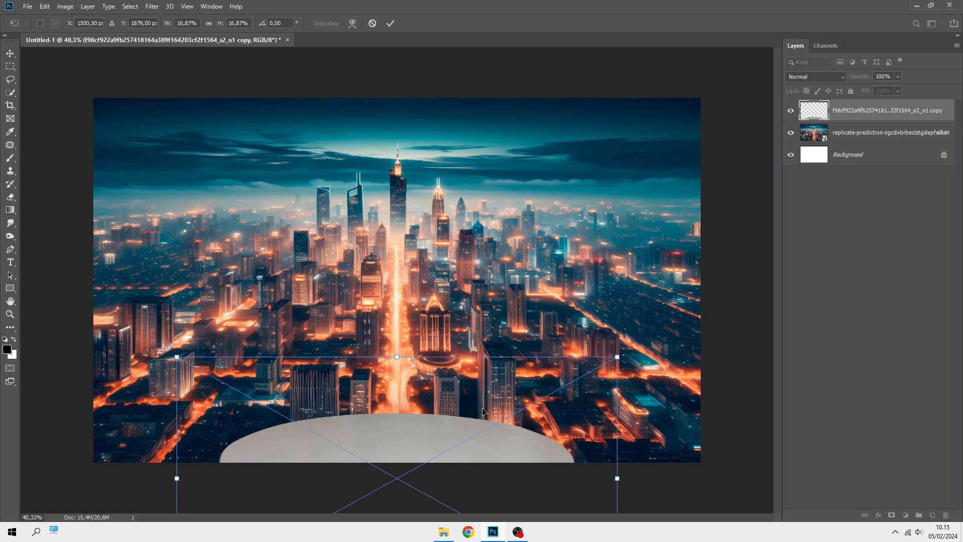
{"action": "key", "text": "Return"}
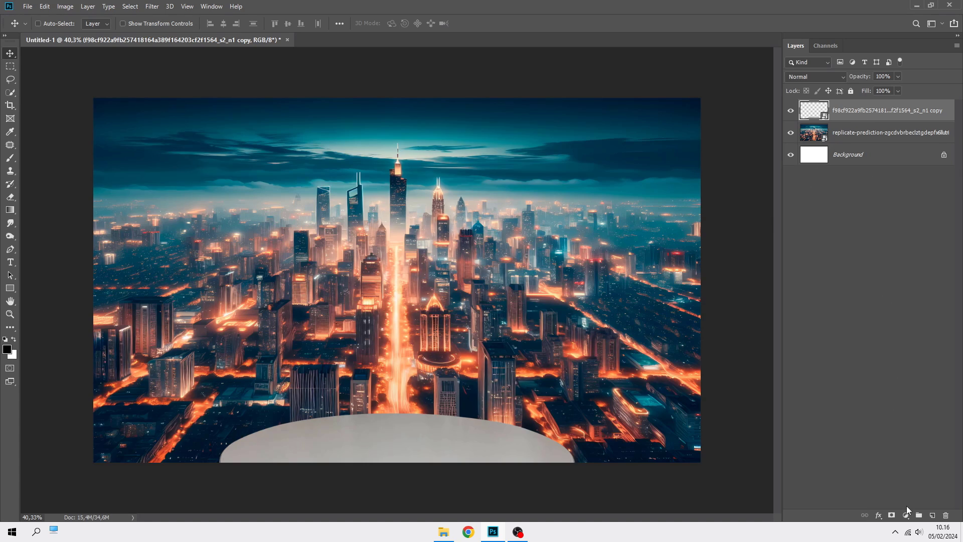
- Add a Brightness/Contrast adjustment clipped to the platform, with brightness -150 and slightly reduced contrast
{"action": "left_click", "coordinate": [906, 515]}
{"action": "left_click", "coordinate": [911, 372]}
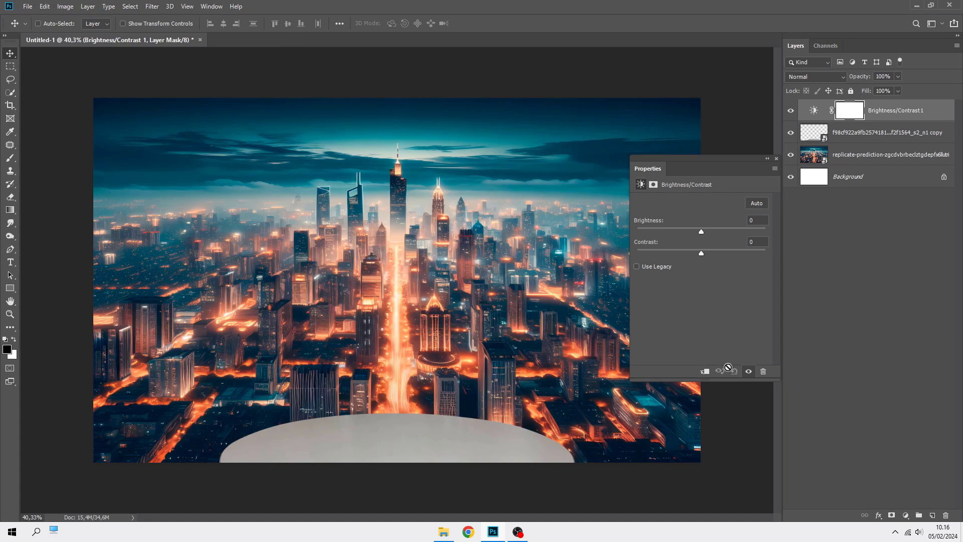
{"action": "left_click", "coordinate": [705, 371]}
{"action": "scroll", "coordinate": [579, 347], "scroll_direction": "up", "scroll_amount": 2}
{"action": "scroll", "coordinate": [580, 348], "scroll_direction": "down", "scroll_amount": 1}
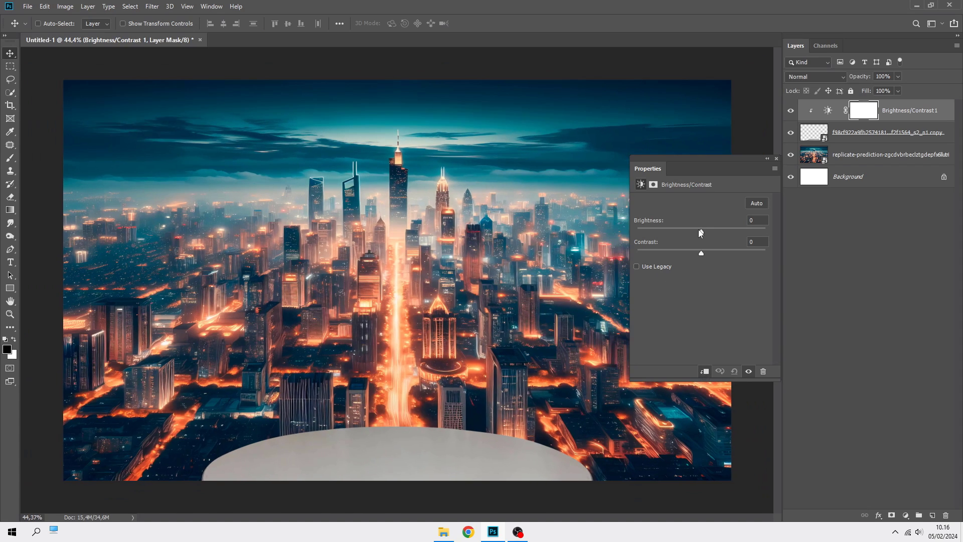
{"action": "left_click_drag", "start_coordinate": [700, 231], "coordinate": [642, 233]}
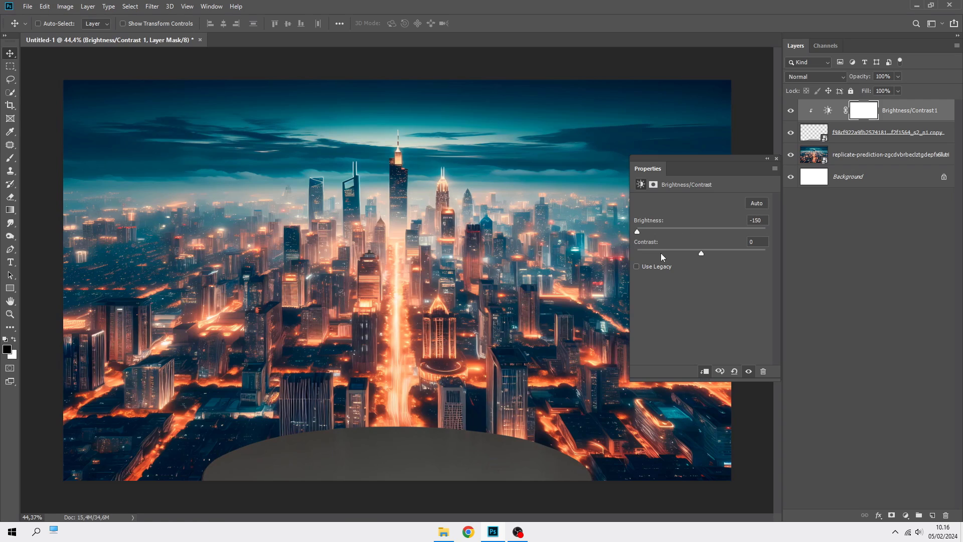
{"action": "left_click_drag", "start_coordinate": [696, 255], "coordinate": [689, 255]}
{"action": "left_click", "coordinate": [776, 159]}
- Add a Color Balance adjustment clipped to the platform, shifting the midtones slightly towards cyan and setting Yellow-Blue to +28
{"action": "left_click", "coordinate": [903, 113]}
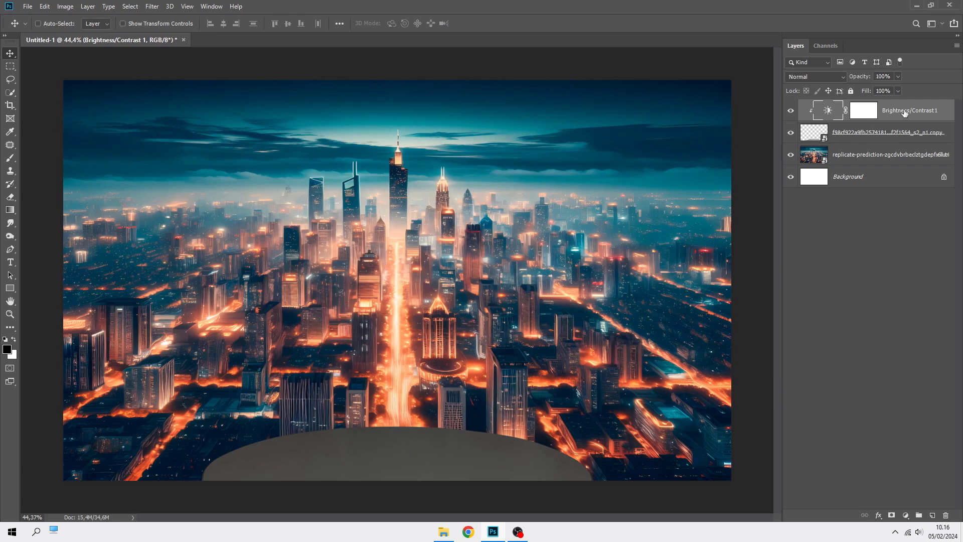
{"action": "left_click", "coordinate": [906, 516]}
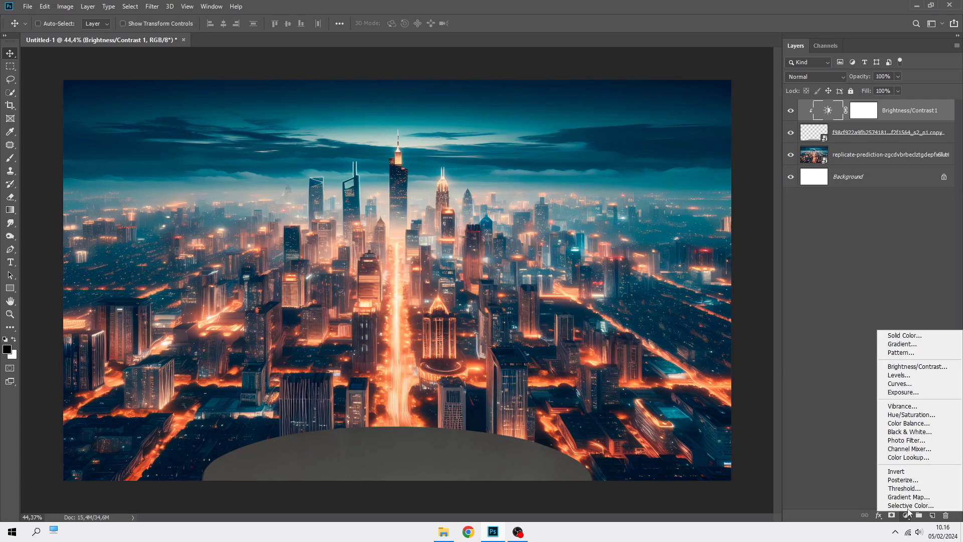
{"action": "left_click", "coordinate": [913, 426]}
{"action": "left_click", "coordinate": [704, 372]}
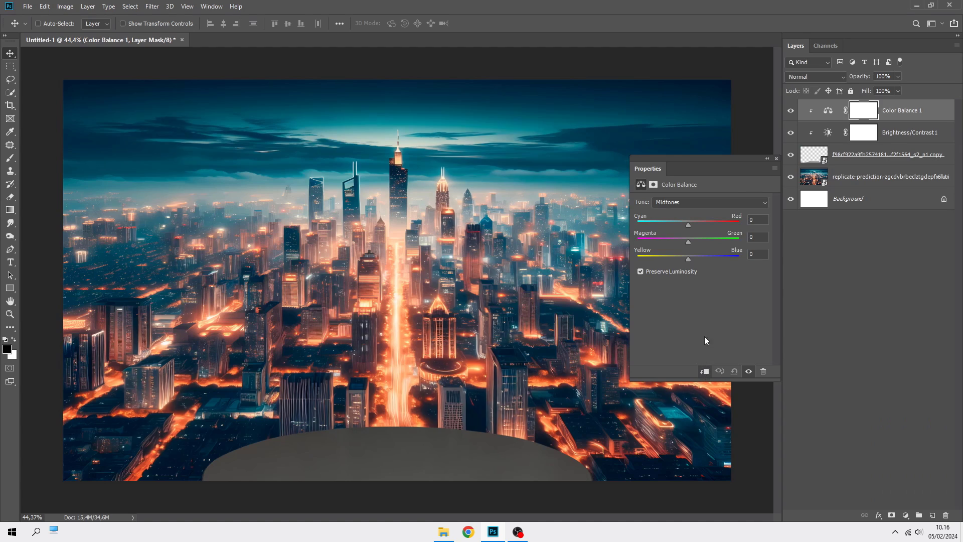
{"action": "left_click_drag", "start_coordinate": [685, 224], "coordinate": [682, 224]}
{"action": "left_click_drag", "start_coordinate": [689, 256], "coordinate": [696, 260]}
- Set the Color Balance shadows to +15 on Yellow-Blue and shift them towards cyan, comparing the platform with and without the adjustment
{"action": "left_click", "coordinate": [694, 200]}
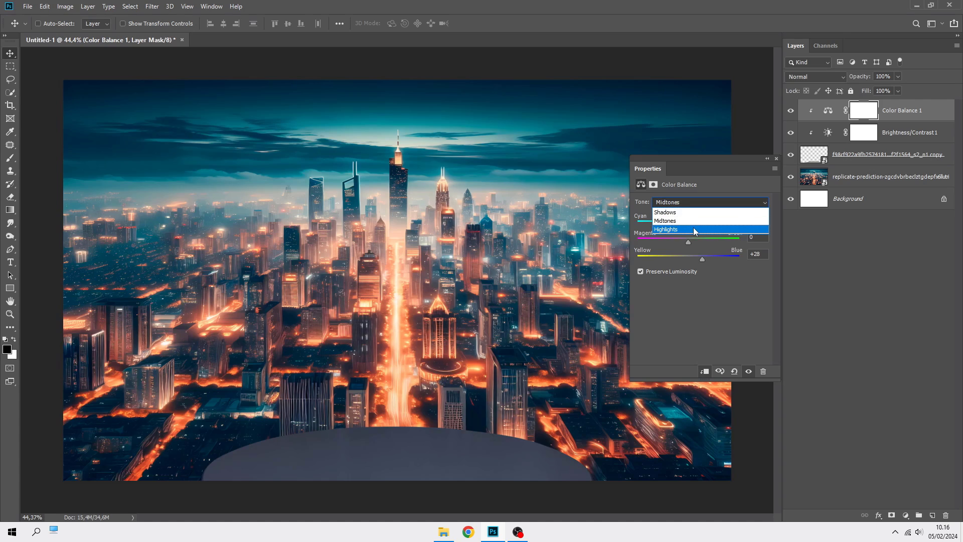
{"action": "left_click", "coordinate": [694, 228]}
{"action": "left_click", "coordinate": [687, 201]}
{"action": "left_click", "coordinate": [673, 209]}
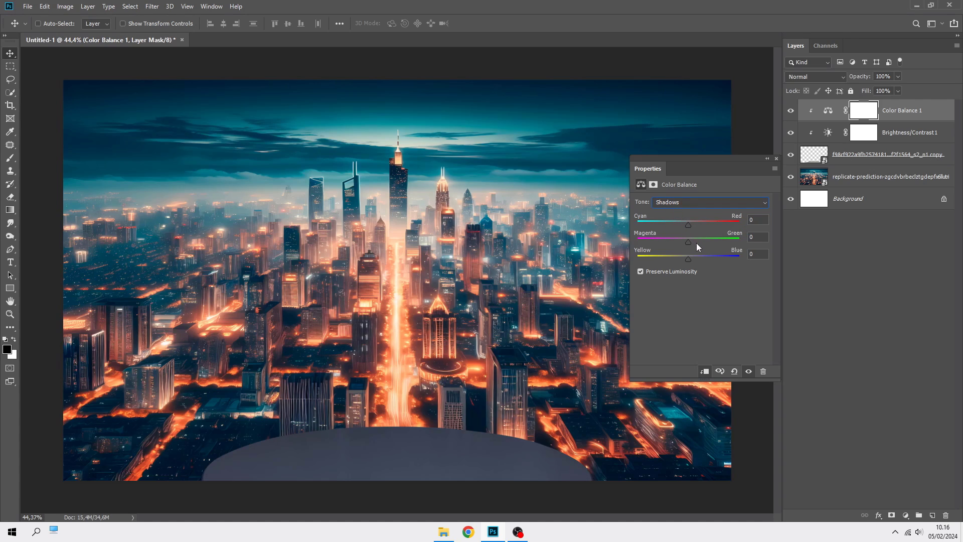
{"action": "left_click", "coordinate": [696, 258]}
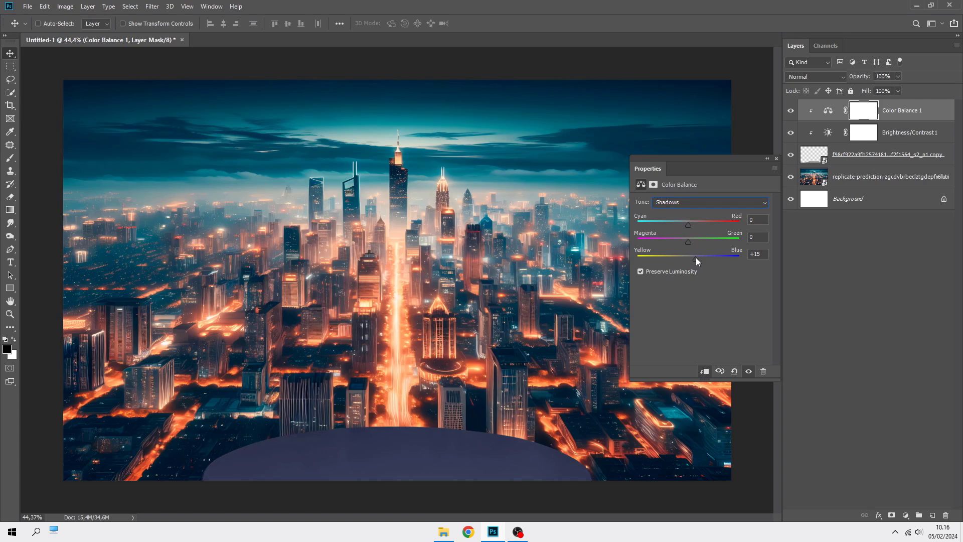
{"action": "left_click", "coordinate": [681, 224]}
{"action": "left_click", "coordinate": [777, 159]}
{"action": "left_click", "coordinate": [791, 110]}
{"action": "left_click", "coordinate": [791, 111]}
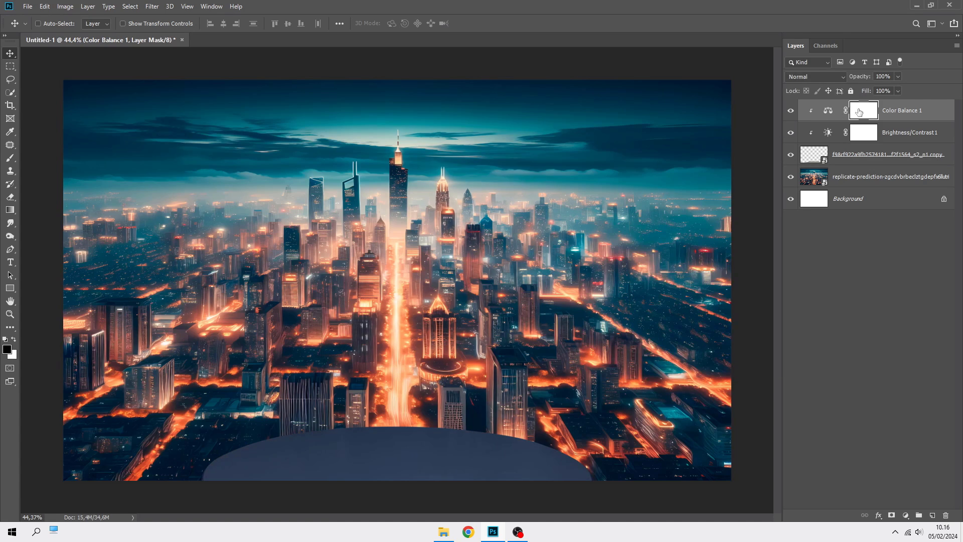
- Add a Hue/Saturation adjustment clipped to the platform, with lightness -30 and reduced saturation
{"action": "left_click", "coordinate": [901, 110]}
{"action": "left_click", "coordinate": [906, 515]}
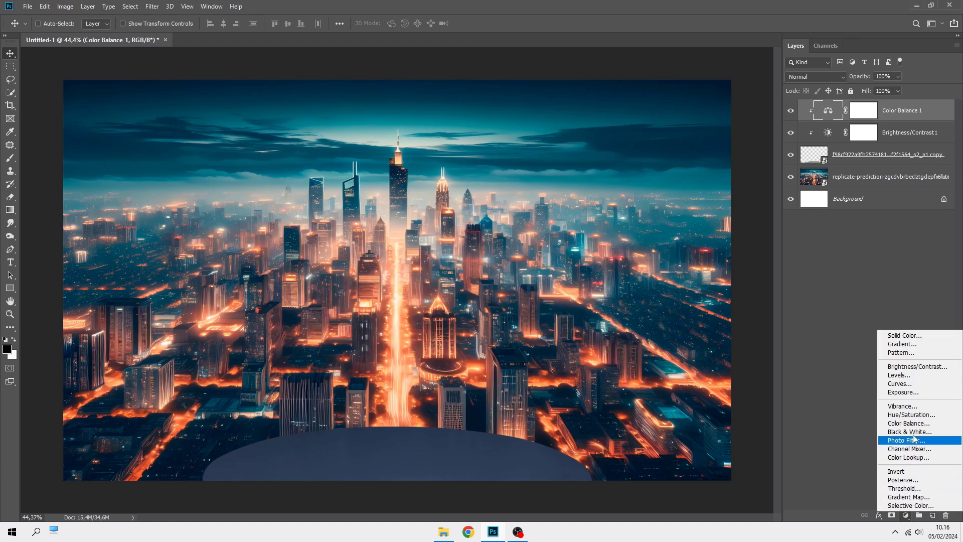
{"action": "left_click", "coordinate": [903, 417]}
{"action": "left_click", "coordinate": [705, 372]}
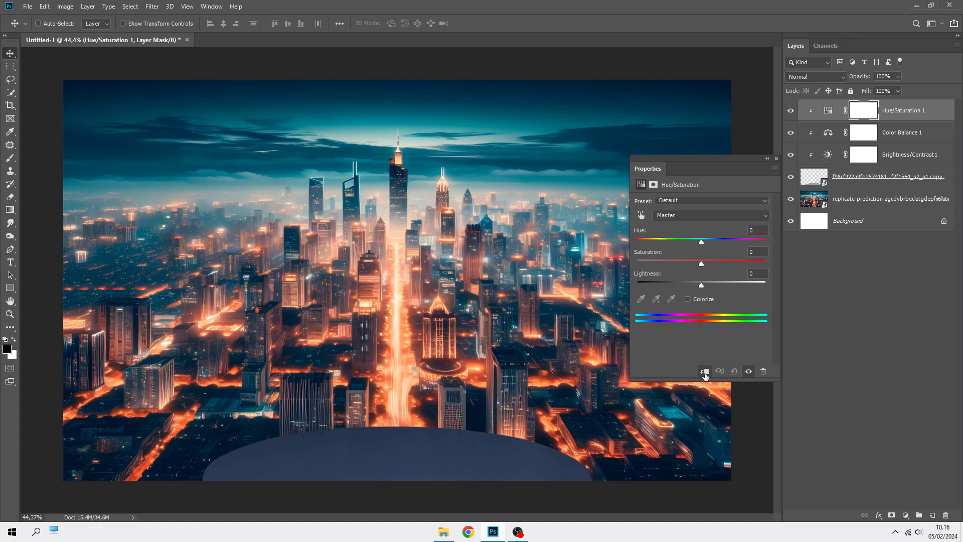
{"action": "left_click_drag", "start_coordinate": [701, 285], "coordinate": [687, 287]}
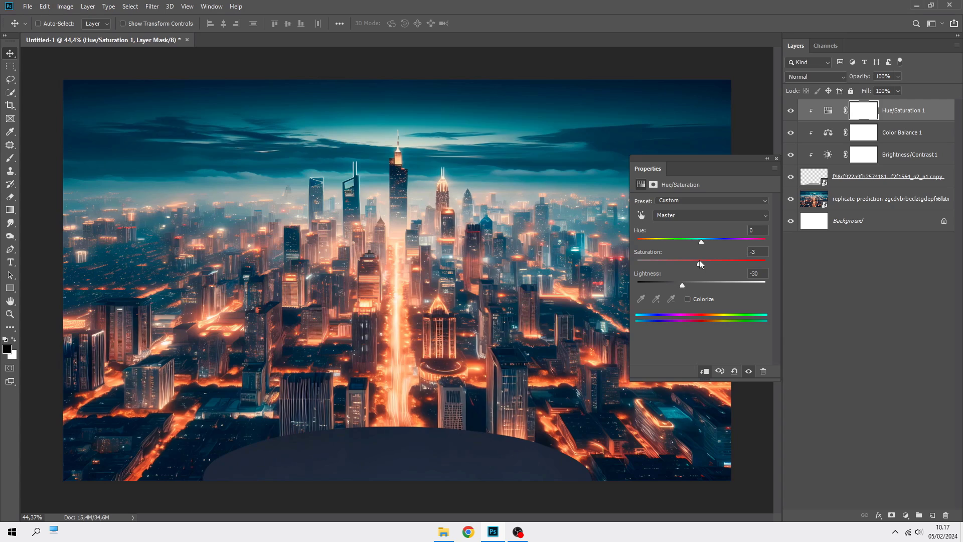
{"action": "left_click", "coordinate": [776, 158]}
- Place the cracked texture abstract-1867395 above the adjustments, rotate it 90° clockwise, and lower it over the platform to Y 1251 px
{"action": "left_click", "coordinate": [898, 112]}
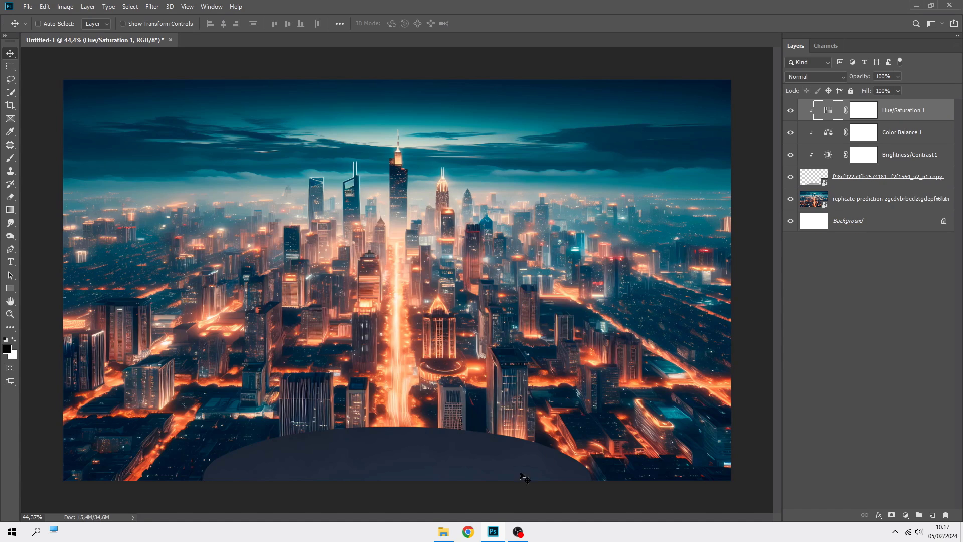
{"action": "left_click", "coordinate": [444, 532]}
{"action": "left_click_drag", "start_coordinate": [171, 213], "coordinate": [342, 400]}
{"action": "right_click", "coordinate": [420, 286]}
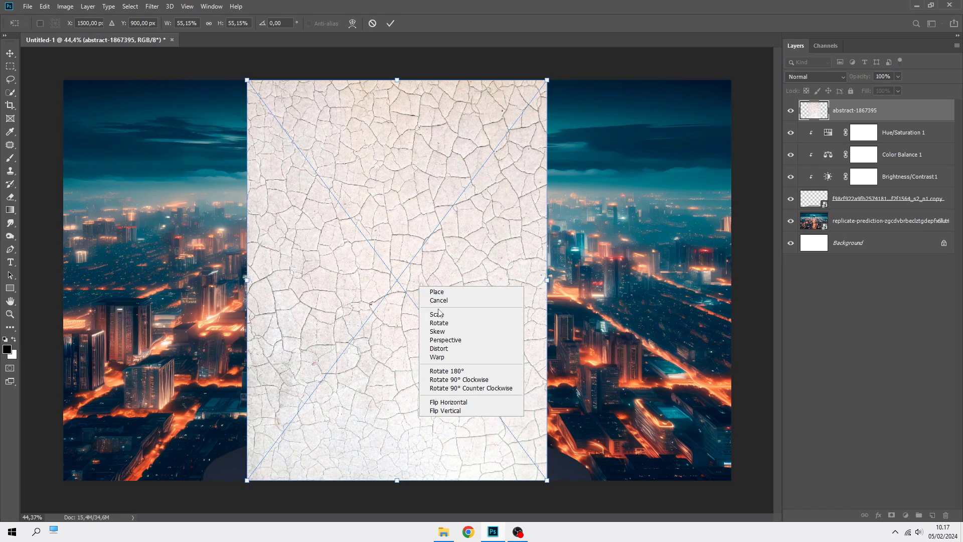
{"action": "left_click", "coordinate": [461, 372]}
{"action": "left_click_drag", "start_coordinate": [445, 213], "coordinate": [444, 291]}
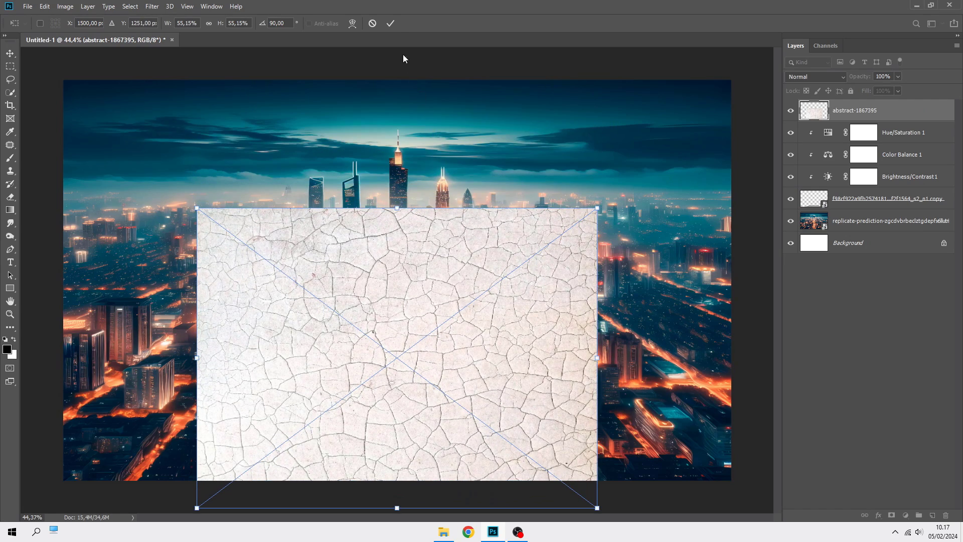
{"action": "left_click", "coordinate": [390, 25]}
- Clip the cracked texture to the platform and set its blend mode to Multiply at 50% opacity
{"action": "right_click", "coordinate": [863, 108]}
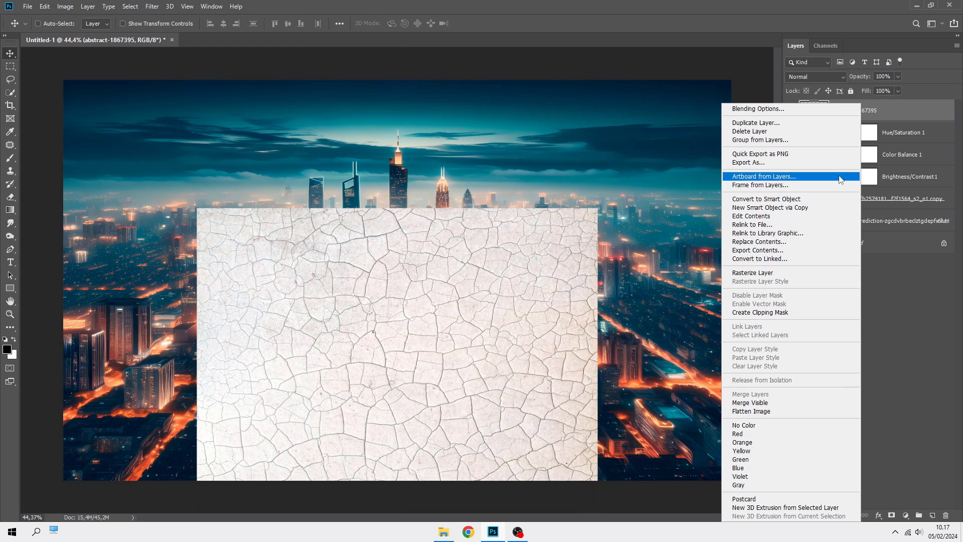
{"action": "left_click", "coordinate": [773, 312]}
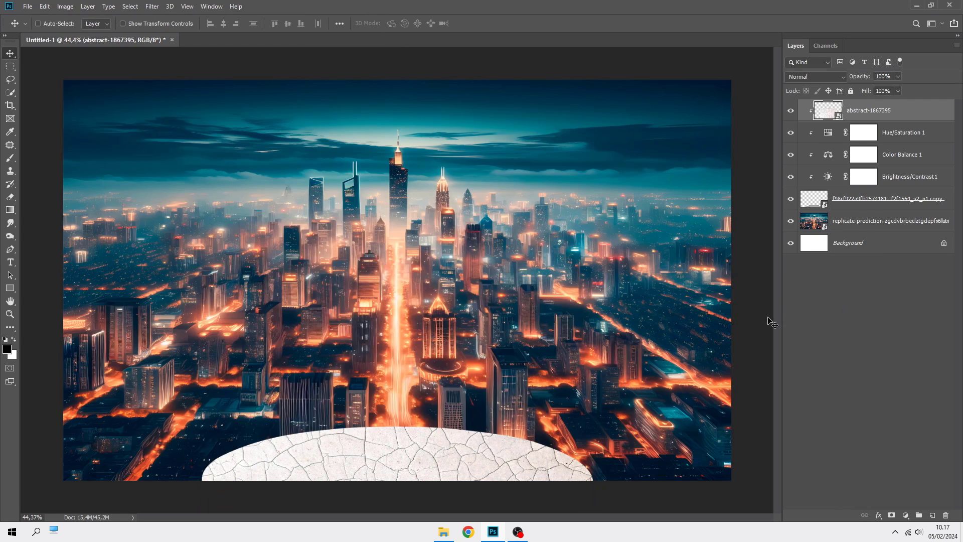
{"action": "left_click", "coordinate": [814, 79]}
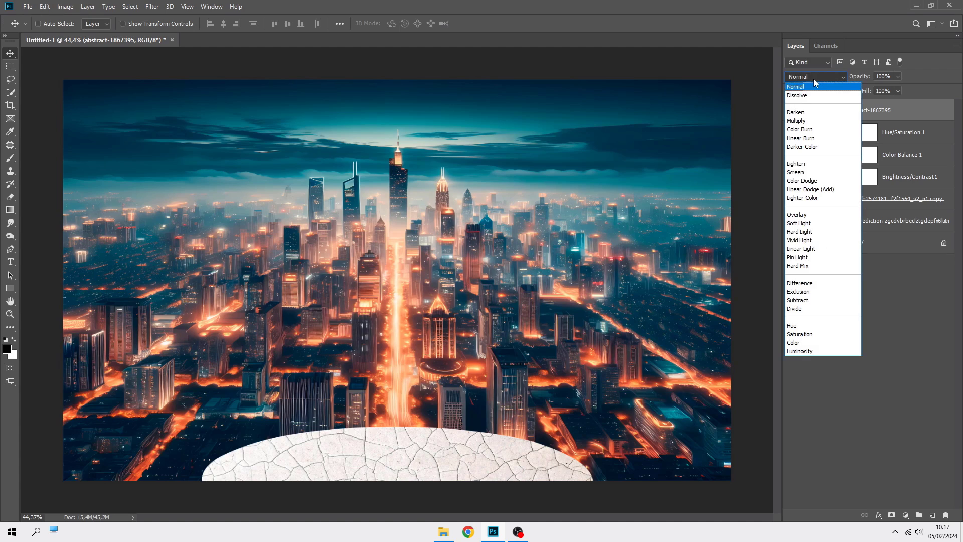
{"action": "left_click", "coordinate": [819, 122]}
{"action": "left_click_drag", "start_coordinate": [899, 78], "coordinate": [875, 88]}
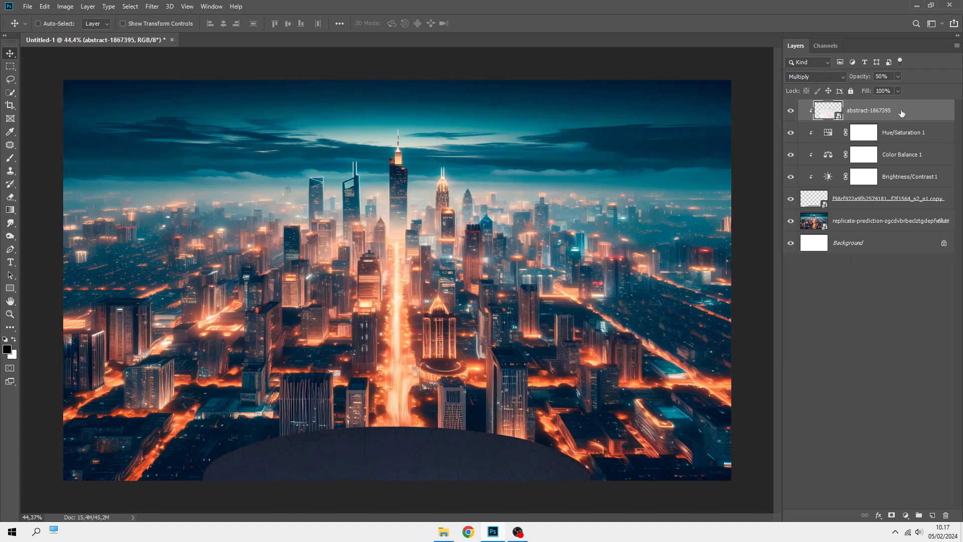
- Flatten the cracked texture vertically to 9.97% so it fits over the platform's visible top surface
{"action": "key", "text": "ctrl+t"}
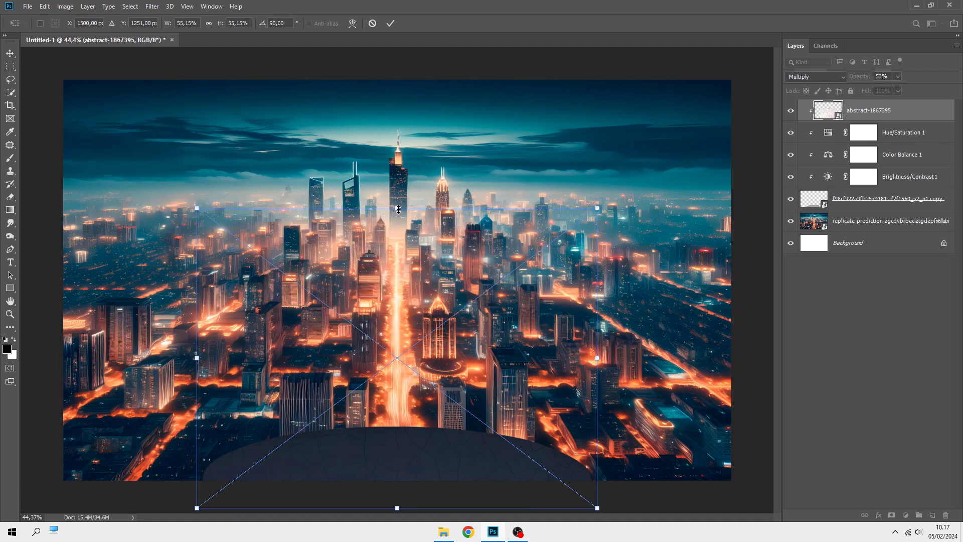
{"action": "left_click_drag", "start_coordinate": [397, 208], "coordinate": [383, 426]}
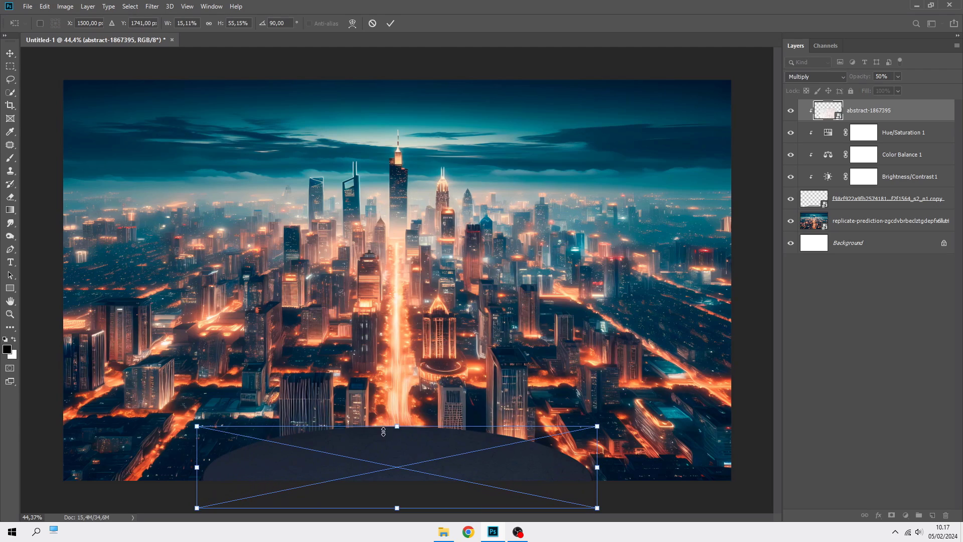
{"action": "left_click_drag", "start_coordinate": [396, 508], "coordinate": [404, 485]}
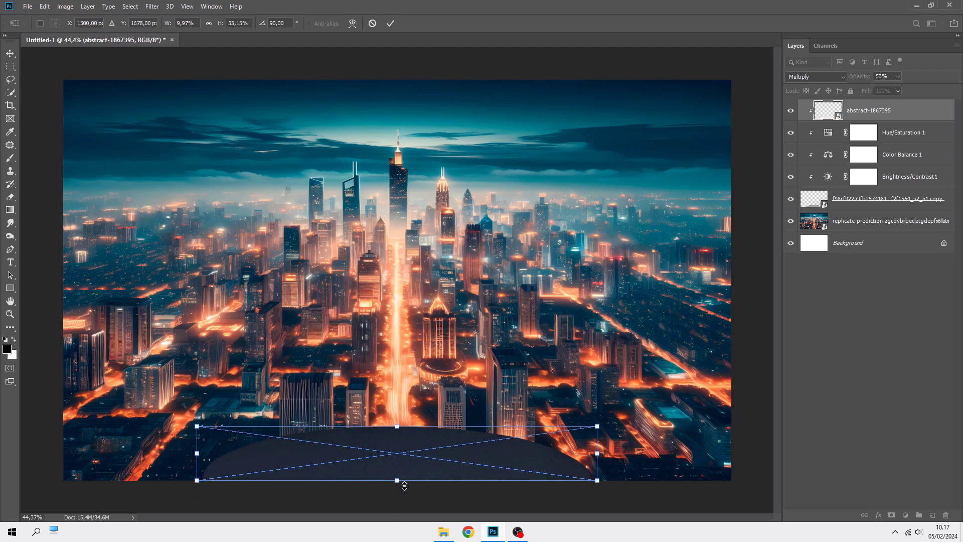
{"action": "key", "text": "Return"}
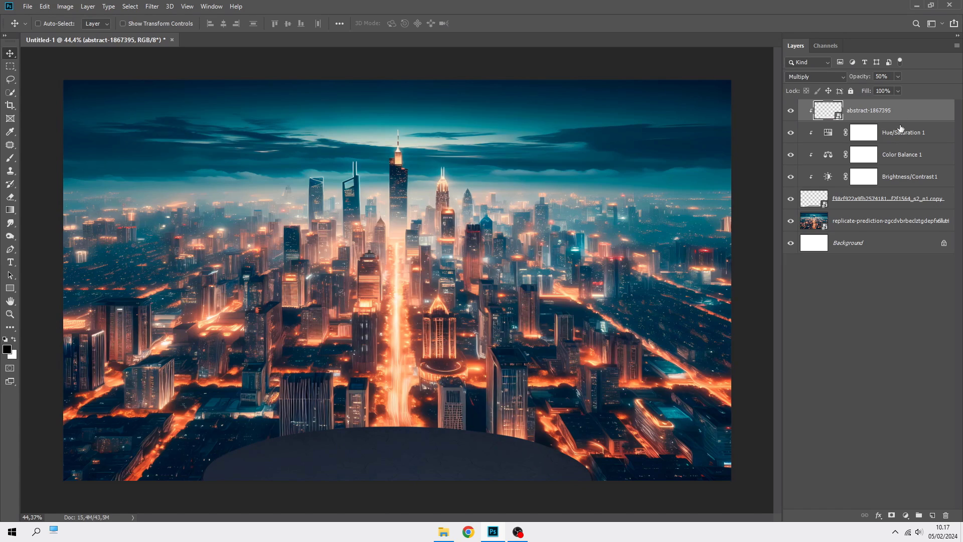
- Add a new empty layer above the cracked texture and clip it to the platform
{"action": "left_click", "coordinate": [932, 516]}
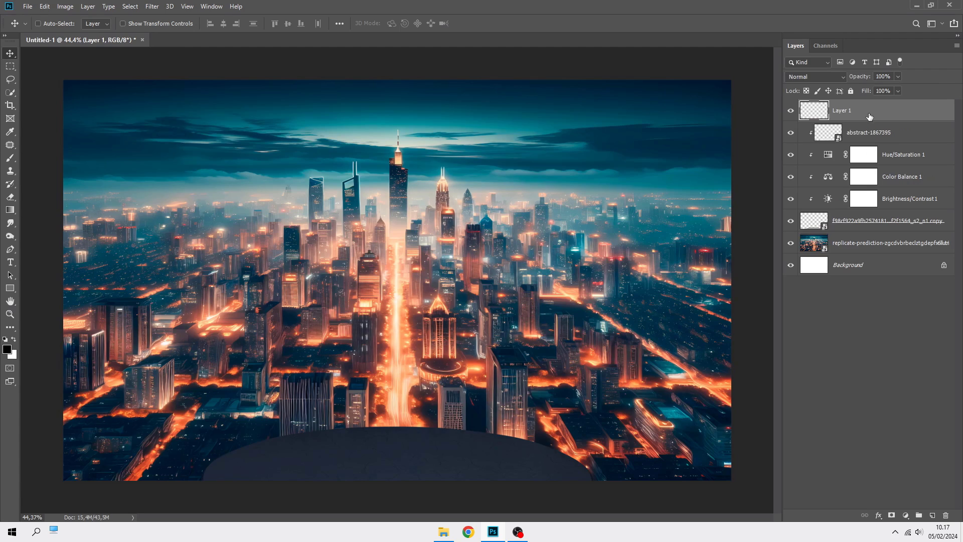
{"action": "right_click", "coordinate": [867, 111]}
{"action": "left_click", "coordinate": [777, 290]}
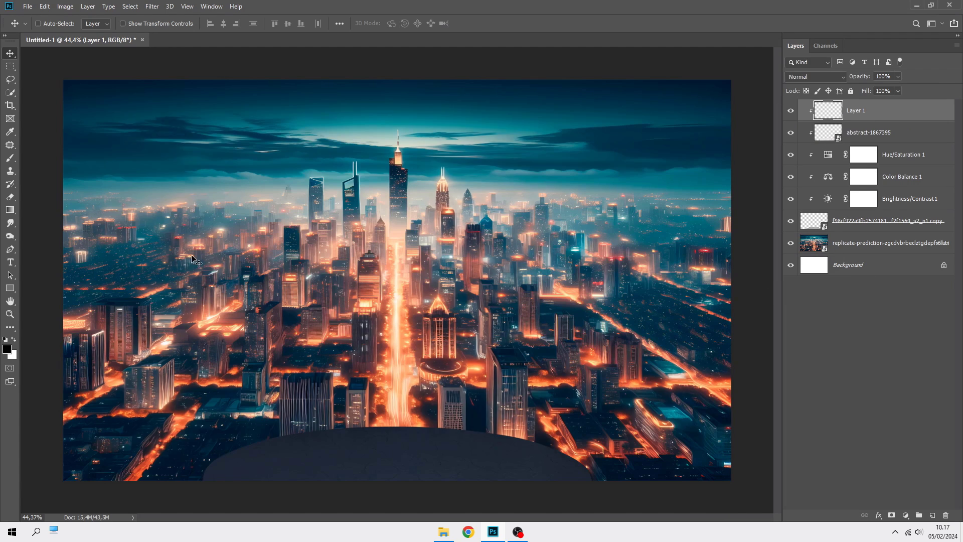
- Darken the platform's surface on the new clipped layer with a soft 357 px black brush at 20% opacity
{"action": "left_click", "coordinate": [11, 158]}
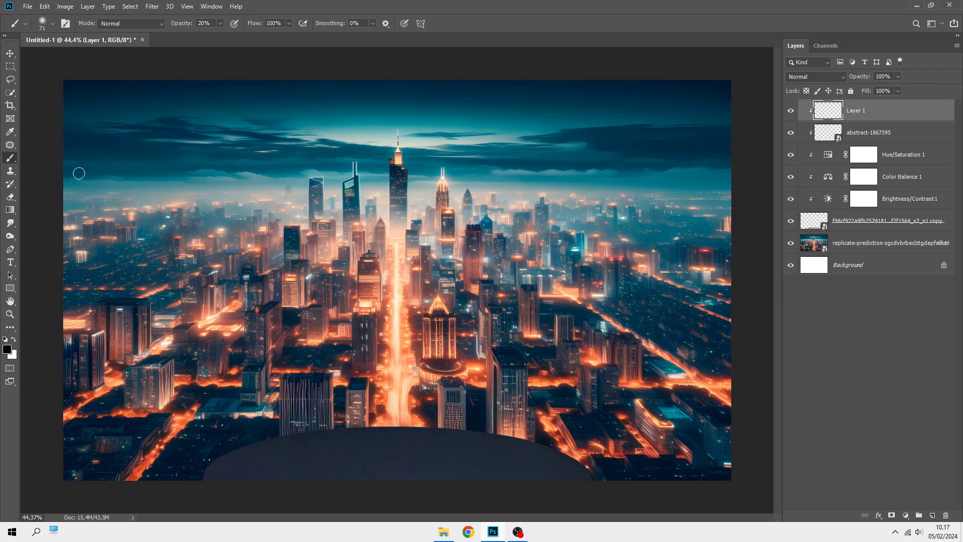
{"action": "scroll", "coordinate": [397, 411], "scroll_direction": "up", "scroll_amount": 2}
{"action": "scroll", "coordinate": [415, 469], "scroll_direction": "down", "scroll_amount": 2}
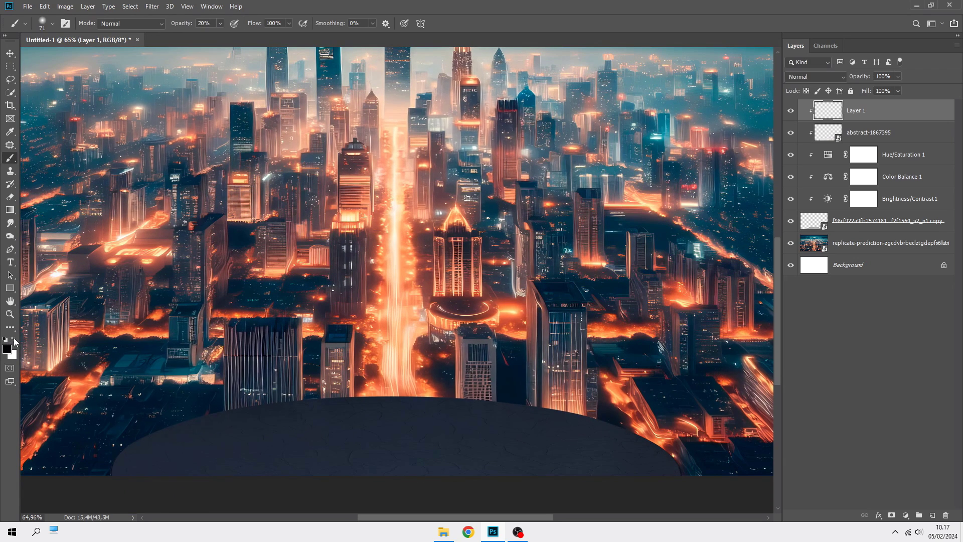
{"action": "scroll", "coordinate": [248, 405], "scroll_direction": "down", "scroll_amount": 1}
{"action": "left_click_drag", "start_coordinate": [254, 404], "coordinate": [292, 405]}
{"action": "scroll", "coordinate": [284, 403], "scroll_direction": "down", "scroll_amount": 2}
{"action": "left_click_drag", "start_coordinate": [265, 370], "coordinate": [276, 375]}
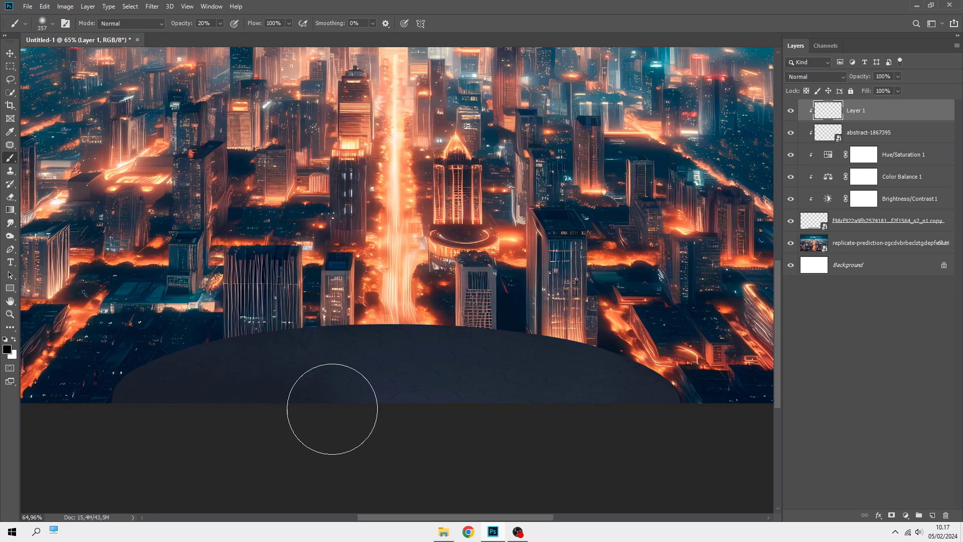
{"action": "scroll", "coordinate": [532, 323], "scroll_direction": "down", "scroll_amount": 1}
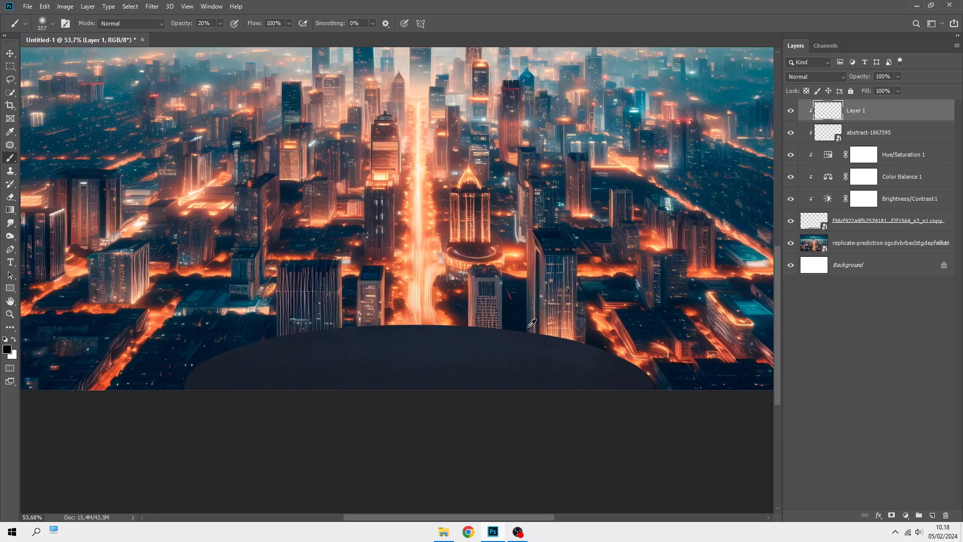
{"action": "scroll", "coordinate": [532, 324], "scroll_direction": "down", "scroll_amount": 1}
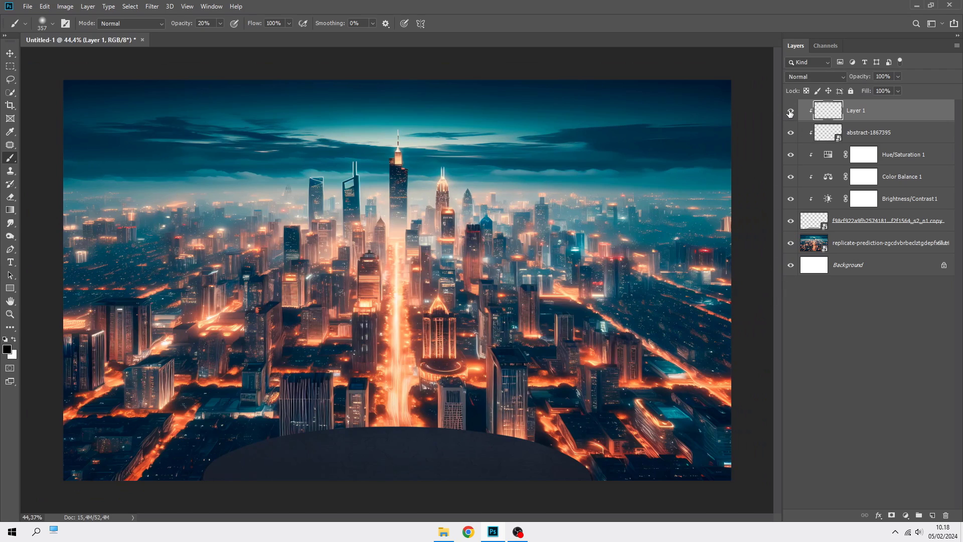
{"action": "key", "text": "v"}
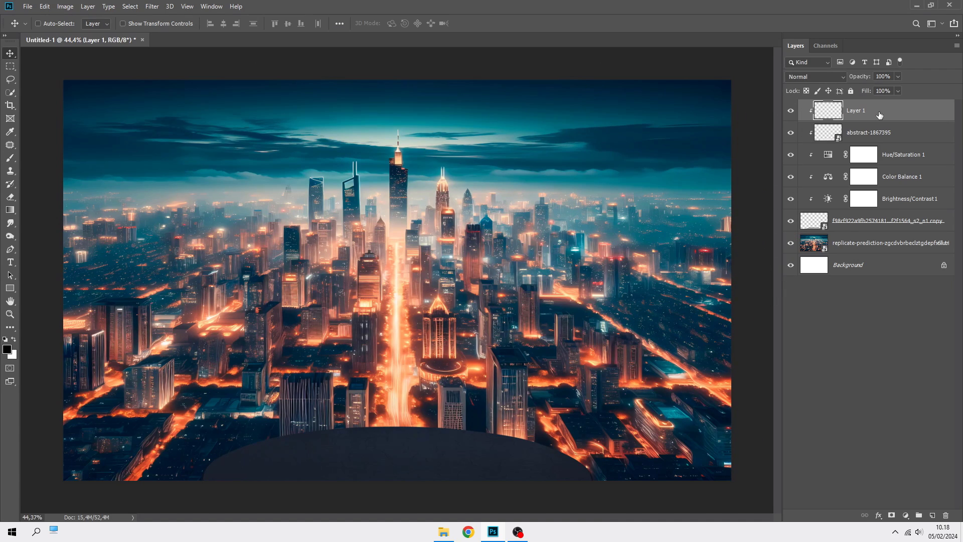
- Enable an Inner Shadow in Lighten mode on the platform layer and sample its colour ff9156 from the glowing central street
{"action": "left_click", "coordinate": [879, 218]}
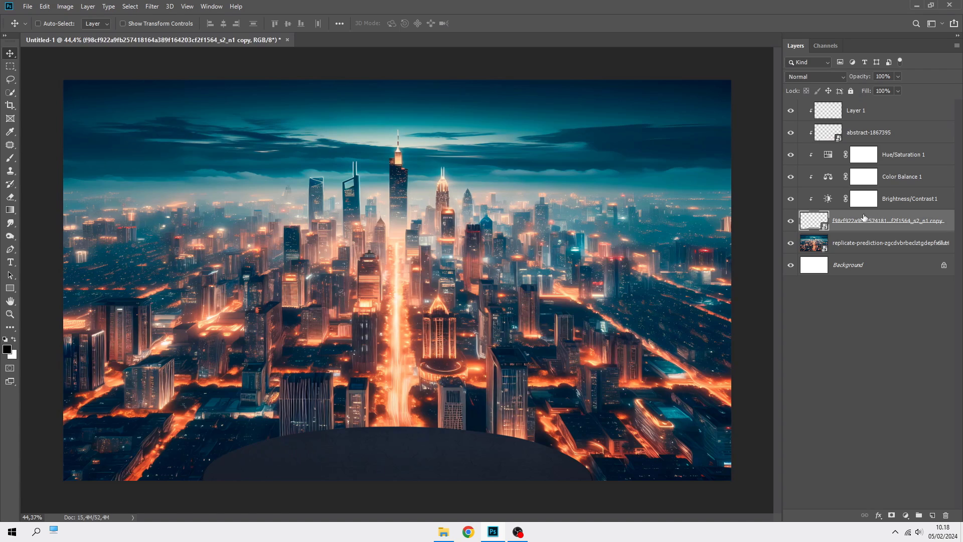
{"action": "right_click", "coordinate": [864, 218]}
{"action": "left_click", "coordinate": [760, 108]}
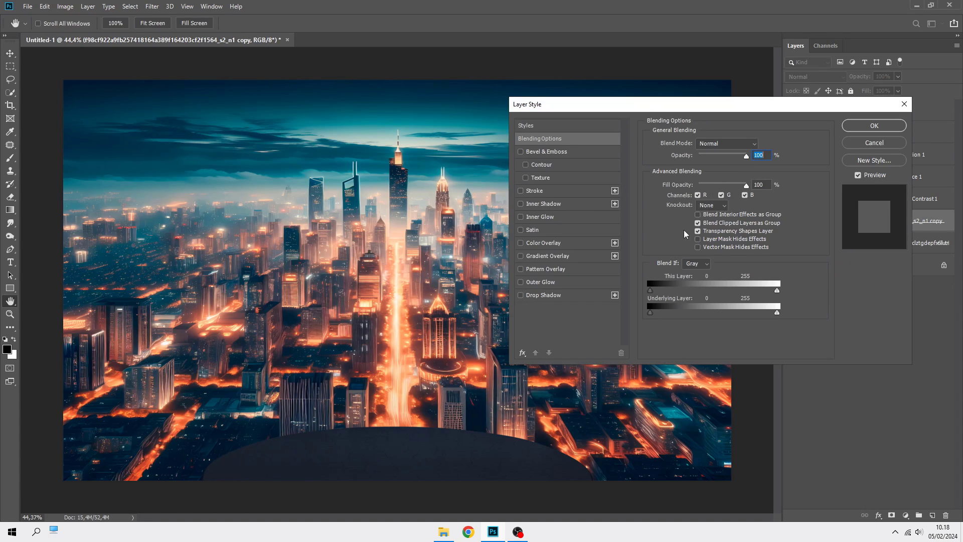
{"action": "left_click", "coordinate": [521, 204]}
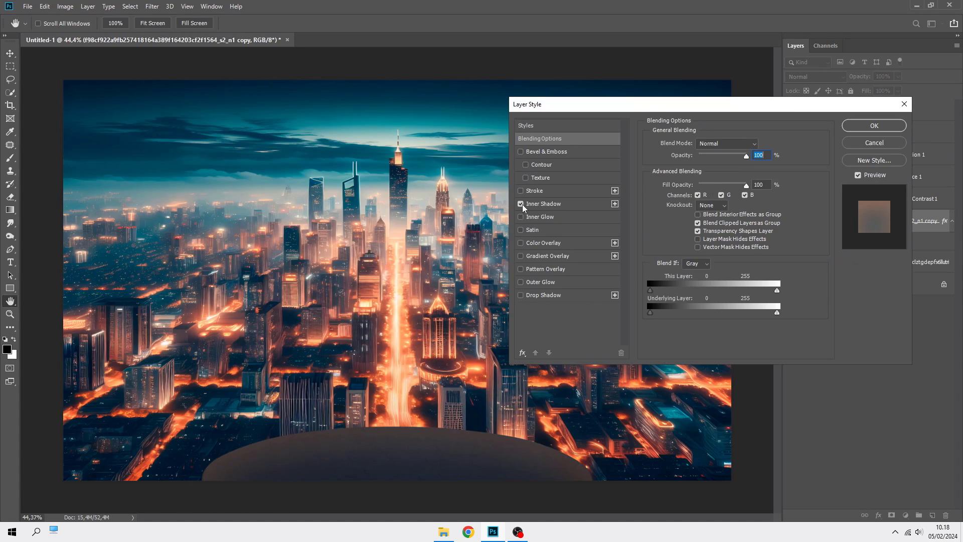
{"action": "left_click", "coordinate": [544, 204]}
{"action": "left_click", "coordinate": [756, 147]}
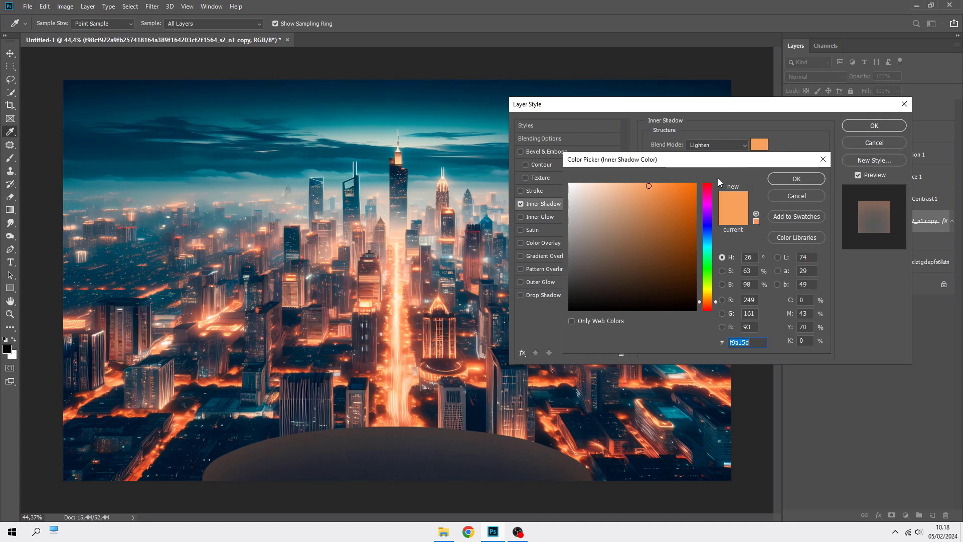
{"action": "left_click", "coordinate": [407, 315]}
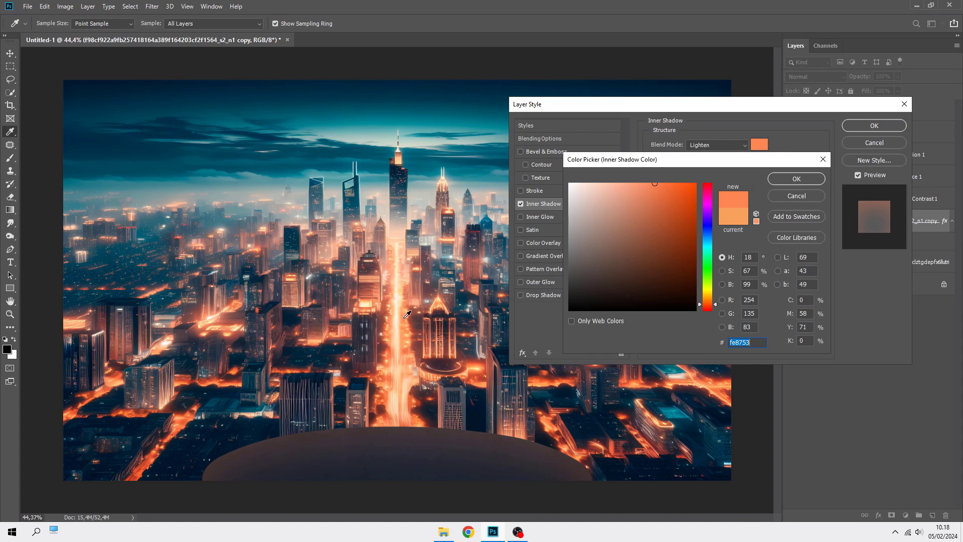
{"action": "left_click", "coordinate": [407, 318]}
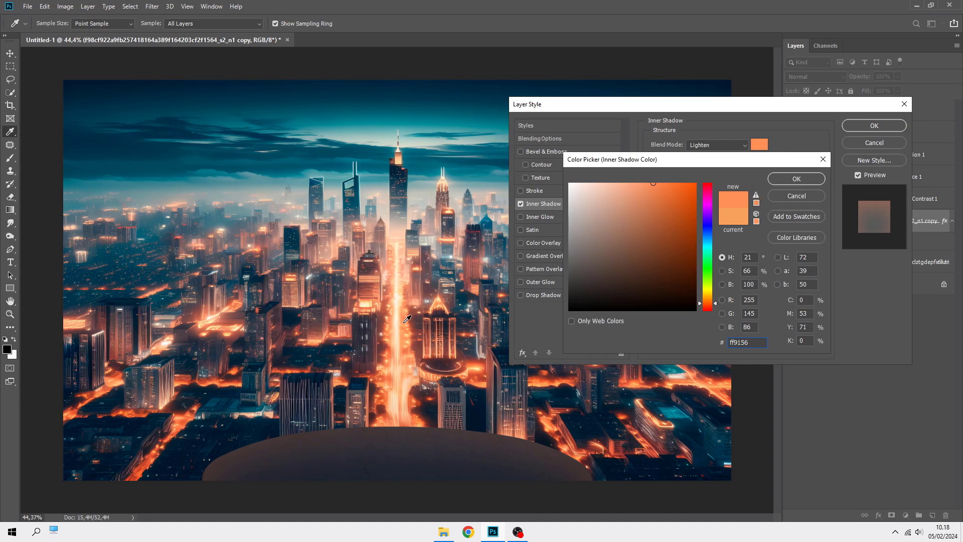
{"action": "left_click", "coordinate": [796, 180]}
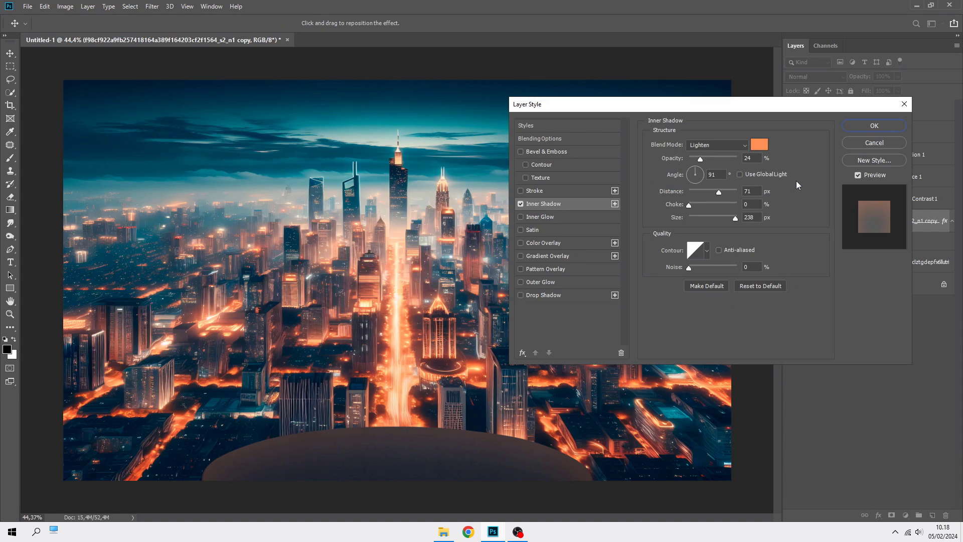
- Reduce the inner shadow's distance, set its size to about 91 px and its opacity to 35%, and apply the style
{"action": "left_click_drag", "start_coordinate": [712, 191], "coordinate": [707, 219]}
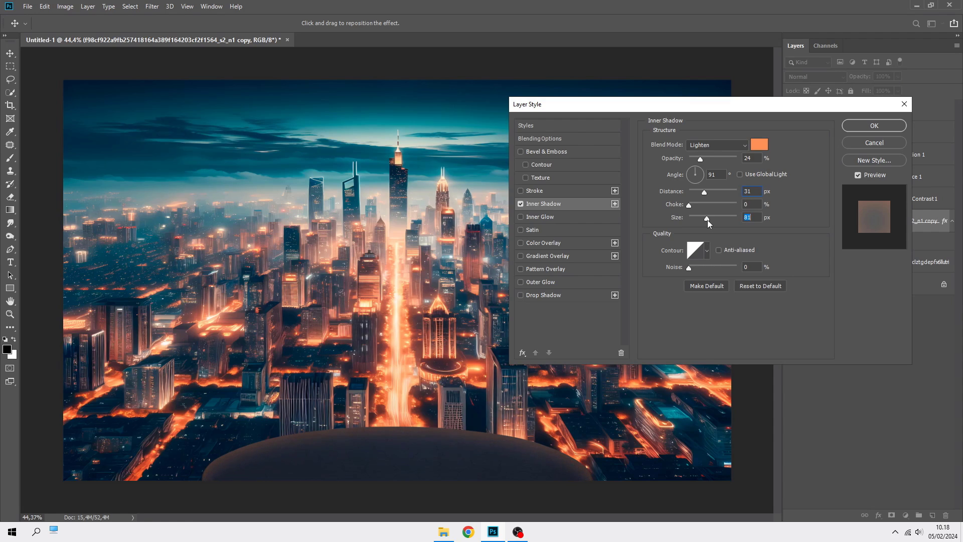
{"action": "left_click_drag", "start_coordinate": [701, 160], "coordinate": [699, 191]}
{"action": "left_click", "coordinate": [862, 125]}
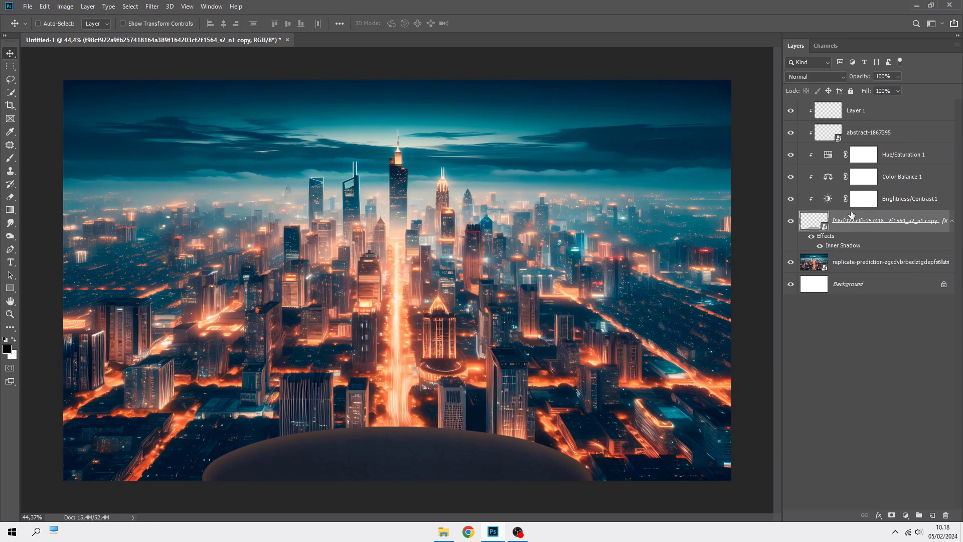
- Separate the platform's inner shadow into its own layer and move it to the top of the clipped stack, above Layer 1
{"action": "right_click", "coordinate": [842, 248]}
{"action": "left_click", "coordinate": [867, 412]}
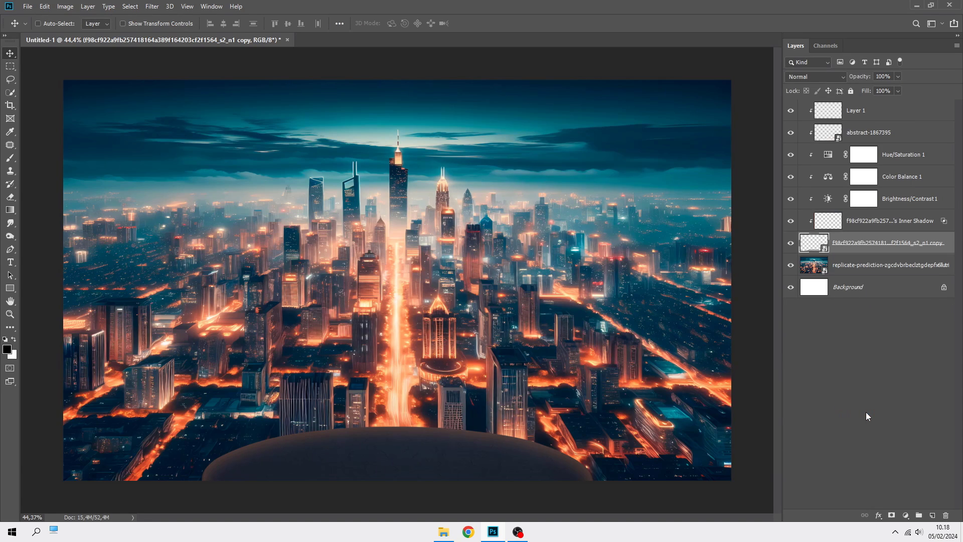
{"action": "left_click", "coordinate": [862, 227]}
{"action": "left_click_drag", "start_coordinate": [855, 224], "coordinate": [843, 114]}
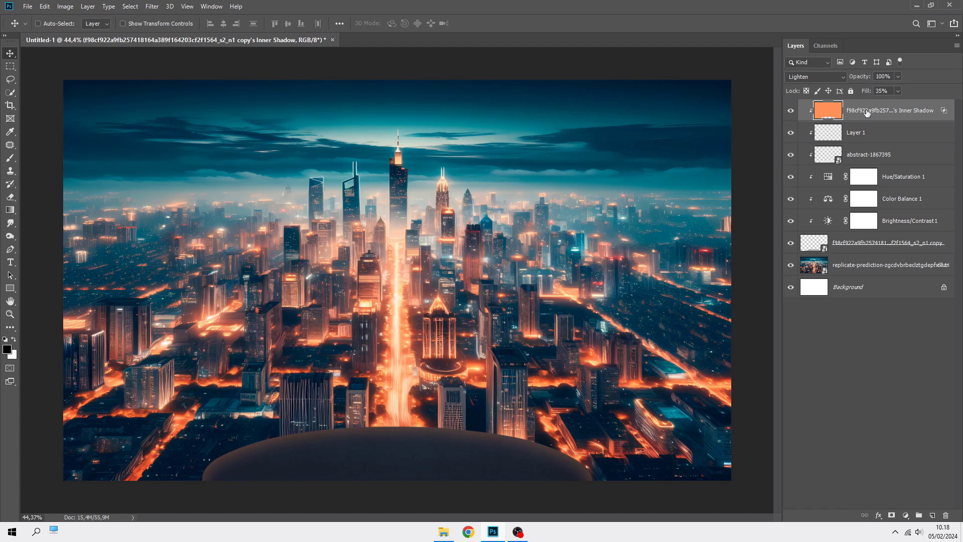
- Place the cut-out PNG of the standing man, scale it to 17.14%, and rotate it -2.87° so he stands on the platform
{"action": "left_click", "coordinate": [447, 531]}
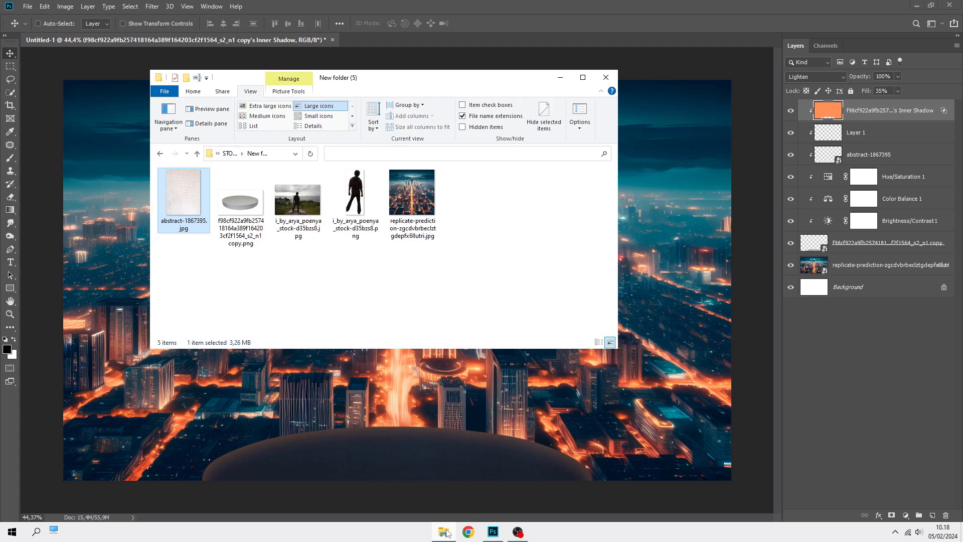
{"action": "left_click_drag", "start_coordinate": [369, 224], "coordinate": [434, 409]}
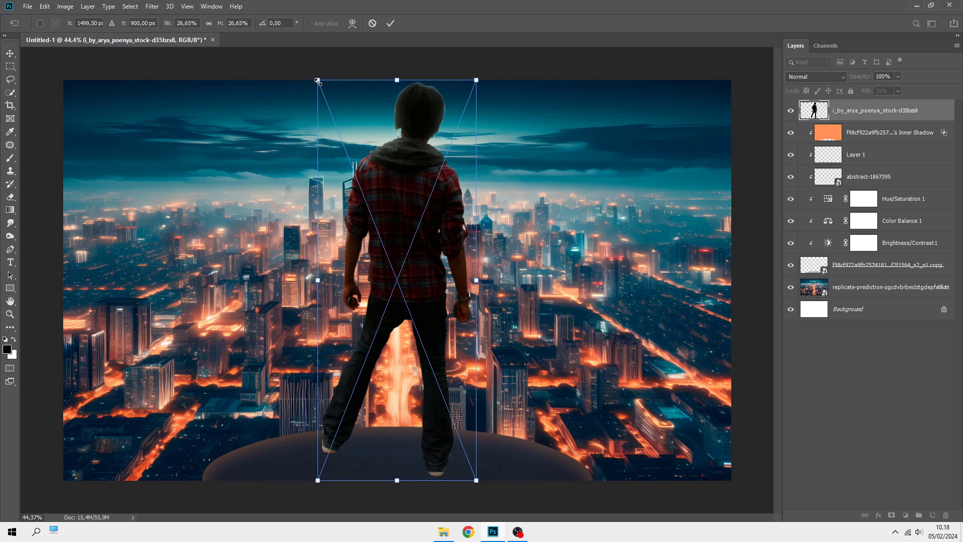
{"action": "left_click_drag", "start_coordinate": [317, 81], "coordinate": [371, 214]}
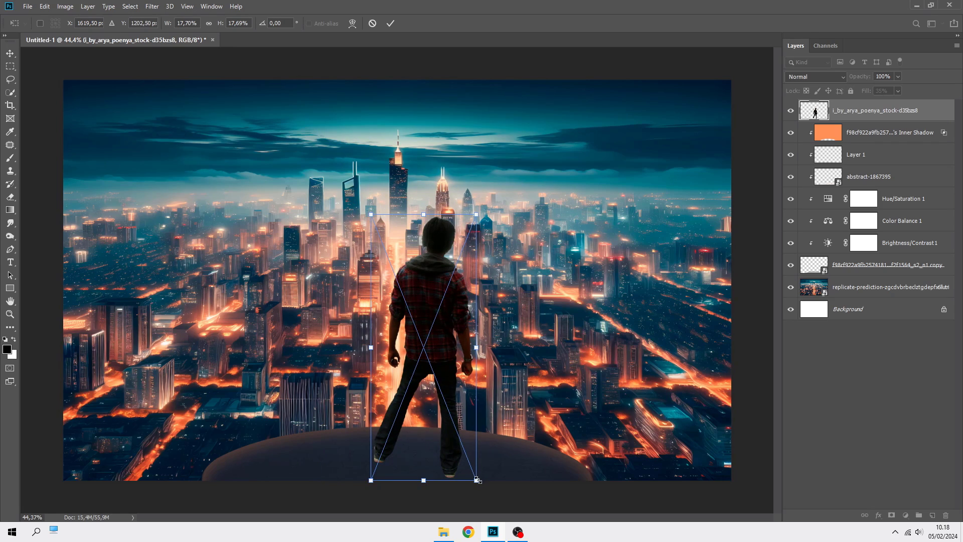
{"action": "left_click_drag", "start_coordinate": [476, 480], "coordinate": [454, 479]}
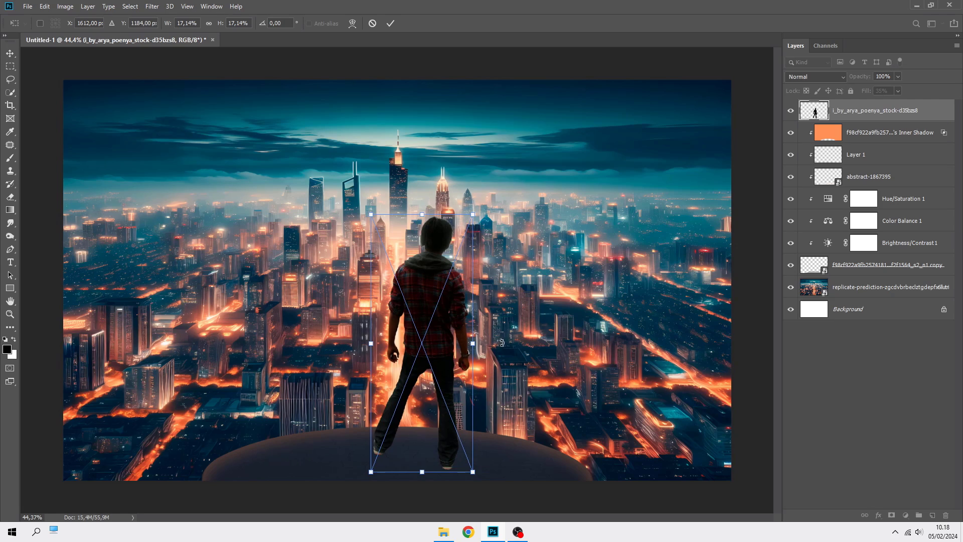
{"action": "left_click_drag", "start_coordinate": [503, 341], "coordinate": [503, 339]}
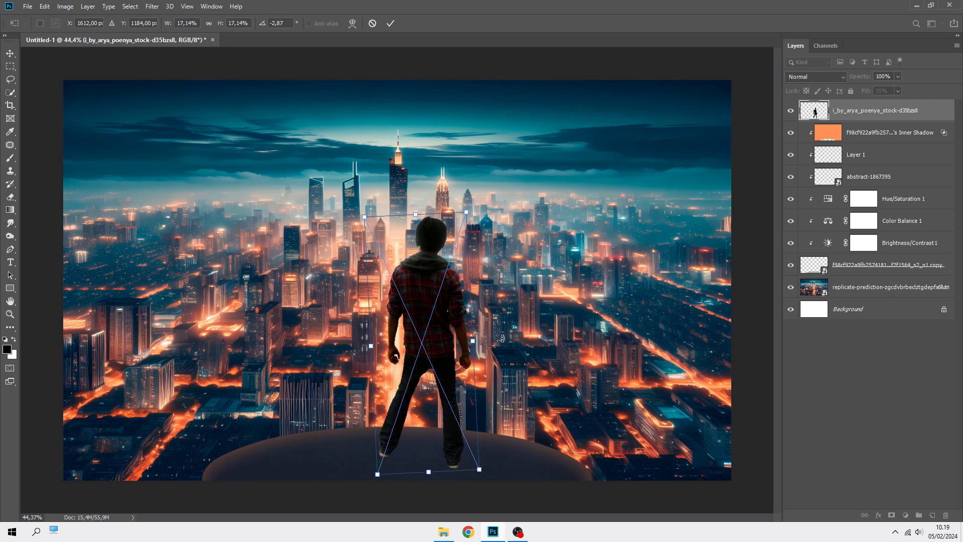
{"action": "key", "text": "Return"}
- Shift the man about 110 px left so he stands near the middle of the platform
{"action": "key", "text": "shift+Left"}
{"action": "key", "text": "shift+Left"}
{"action": "key", "text": "shift+Left"}
{"action": "key", "text": "shift+Left"}
{"action": "key", "text": "shift+Left"}
{"action": "key", "text": "shift+Left"}
{"action": "key", "text": "shift+Left"}
{"action": "key", "text": "shift+Left"}
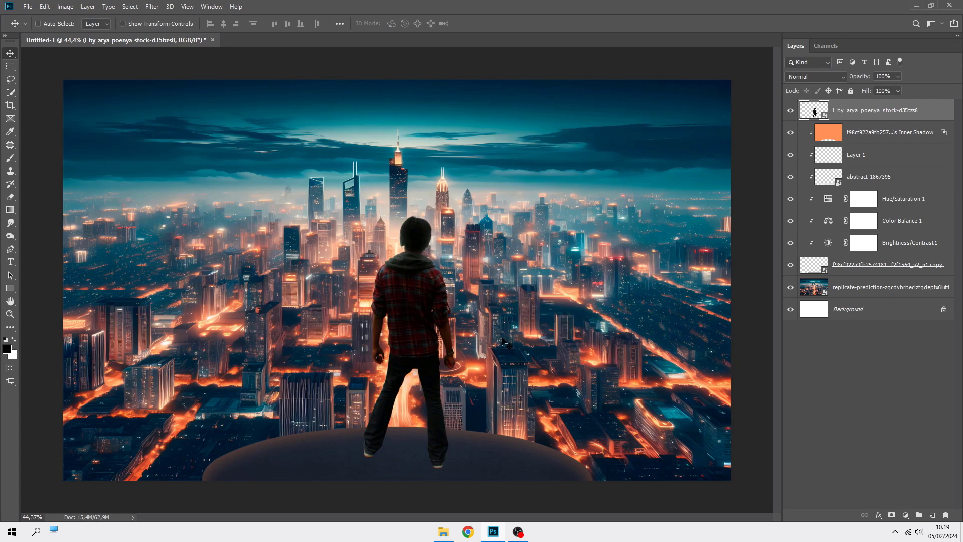
{"action": "key", "text": "shift+Left"}
{"action": "key", "text": "shift+Left"}
{"action": "key", "text": "shift+Left"}
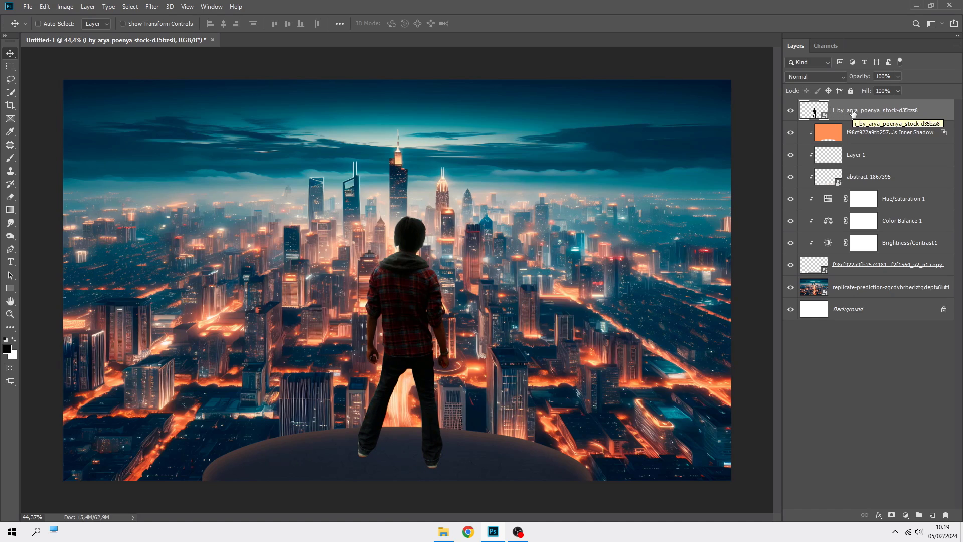
- Add a new empty layer above the man and clip it to him
{"action": "left_click", "coordinate": [932, 515]}
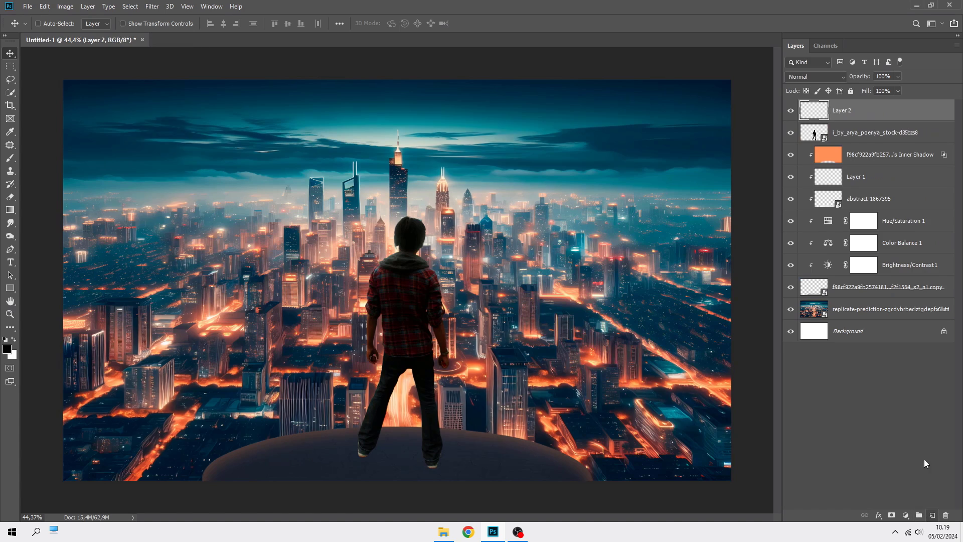
{"action": "right_click", "coordinate": [852, 117]}
{"action": "left_click", "coordinate": [767, 291]}
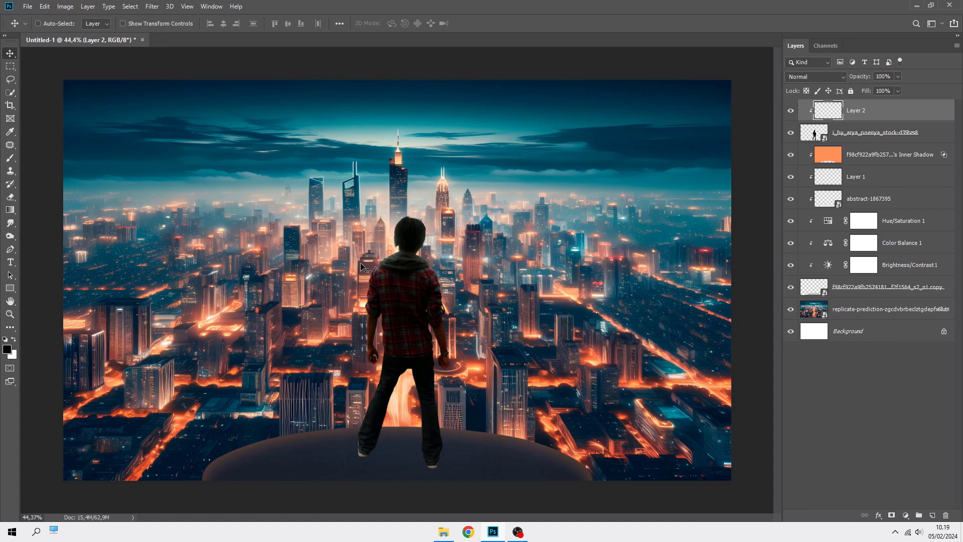
- Darken the man's hair and hood on the clipped layer with a soft black brush of about 65 px at 20–30% opacity
{"action": "left_click", "coordinate": [10, 158]}
{"action": "right_click", "coordinate": [10, 158]}
{"action": "left_click", "coordinate": [45, 158]}
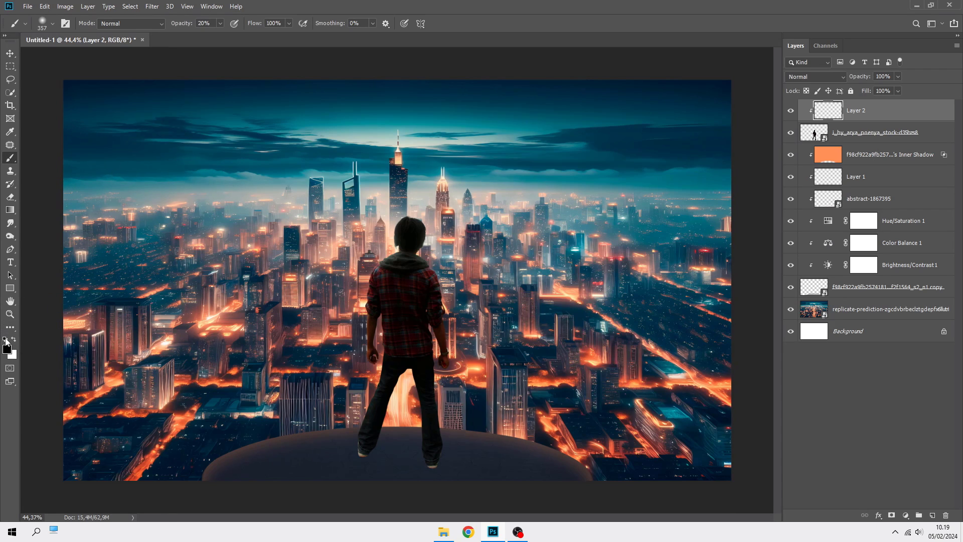
{"action": "scroll", "coordinate": [441, 219], "scroll_direction": "up", "scroll_amount": 8}
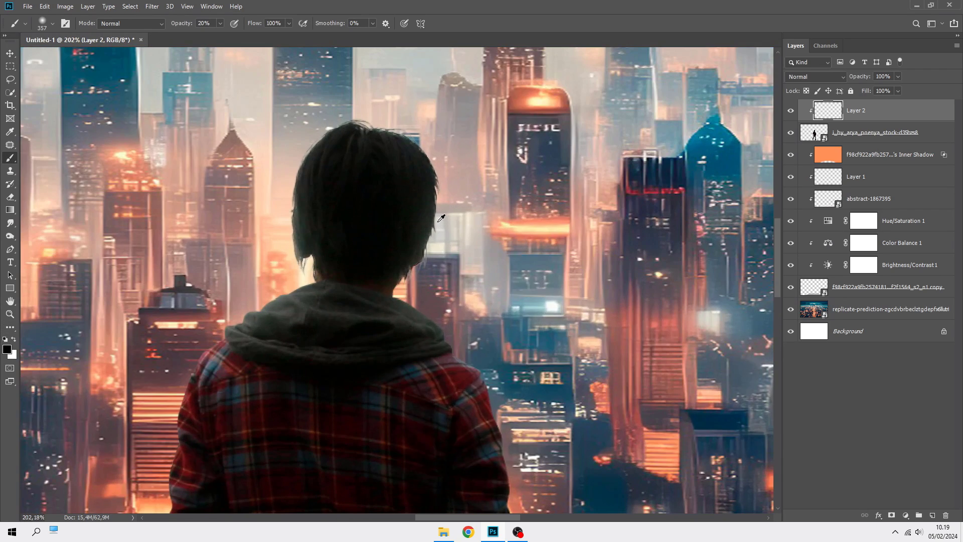
{"action": "right_click", "coordinate": [442, 219]}
{"action": "left_click", "coordinate": [512, 244]}
{"action": "key", "text": "Return"}
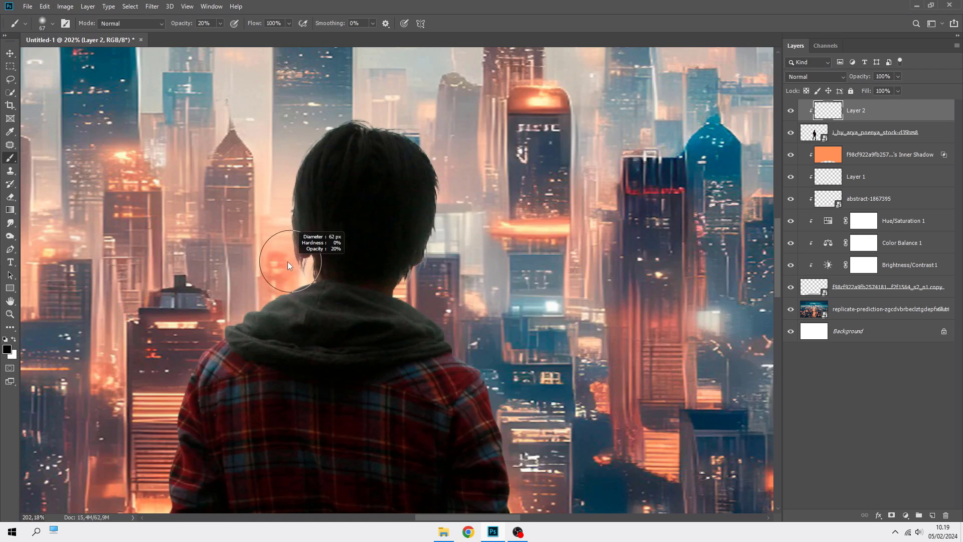
{"action": "scroll", "coordinate": [287, 261], "scroll_direction": "up", "scroll_amount": 1}
{"action": "mouse_move", "coordinate": [273, 301]}
{"action": "left_mouse_down"}
{"action": "mouse_move", "coordinate": [229, 326]}
{"action": "mouse_move", "coordinate": [304, 286]}
{"action": "mouse_move", "coordinate": [291, 259]}
{"action": "left_mouse_up"}
{"action": "scroll", "coordinate": [281, 217], "scroll_direction": "up", "scroll_amount": 3}
{"action": "left_click_drag", "start_coordinate": [284, 218], "coordinate": [252, 219]}
{"action": "mouse_move", "coordinate": [291, 185]}
{"action": "left_mouse_down"}
{"action": "mouse_move", "coordinate": [306, 220]}
{"action": "mouse_move", "coordinate": [287, 209]}
{"action": "mouse_move", "coordinate": [292, 167]}
{"action": "mouse_move", "coordinate": [309, 110]}
{"action": "mouse_move", "coordinate": [334, 85]}
{"action": "mouse_move", "coordinate": [368, 72]}
{"action": "mouse_move", "coordinate": [459, 96]}
{"action": "mouse_move", "coordinate": [489, 151]}
{"action": "mouse_move", "coordinate": [489, 196]}
{"action": "mouse_move", "coordinate": [460, 271]}
{"action": "mouse_move", "coordinate": [434, 287]}
{"action": "mouse_move", "coordinate": [486, 309]}
{"action": "mouse_move", "coordinate": [472, 321]}
{"action": "mouse_move", "coordinate": [488, 343]}
{"action": "mouse_move", "coordinate": [479, 305]}
{"action": "mouse_move", "coordinate": [454, 281]}
{"action": "mouse_move", "coordinate": [479, 225]}
{"action": "mouse_move", "coordinate": [489, 169]}
{"action": "mouse_move", "coordinate": [482, 134]}
{"action": "mouse_move", "coordinate": [459, 100]}
{"action": "mouse_move", "coordinate": [381, 75]}
{"action": "mouse_move", "coordinate": [327, 102]}
{"action": "mouse_move", "coordinate": [308, 134]}
{"action": "mouse_move", "coordinate": [298, 208]}
{"action": "mouse_move", "coordinate": [309, 269]}
{"action": "mouse_move", "coordinate": [196, 333]}
{"action": "mouse_move", "coordinate": [259, 345]}
{"action": "mouse_move", "coordinate": [265, 328]}
{"action": "mouse_move", "coordinate": [313, 304]}
{"action": "mouse_move", "coordinate": [412, 325]}
{"action": "mouse_move", "coordinate": [494, 323]}
{"action": "left_mouse_up"}
{"action": "scroll", "coordinate": [298, 189], "scroll_direction": "down", "scroll_amount": 2}
{"action": "key", "text": "3"}
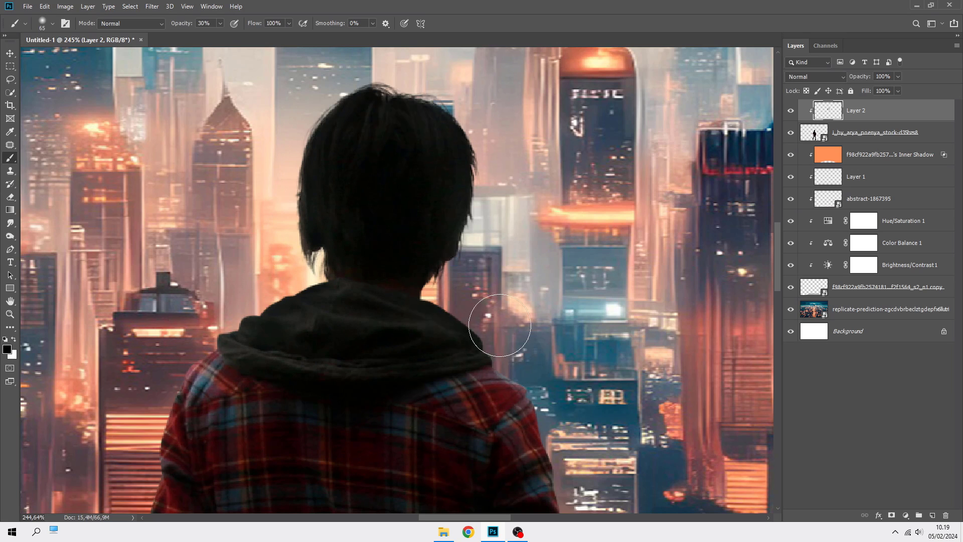
- Add a Brightness/Contrast adjustment above the man's shading layer, clip it to him, and set Brightness to 90
{"action": "scroll", "coordinate": [486, 225], "scroll_direction": "down", "scroll_amount": 5, "text": "alt"}
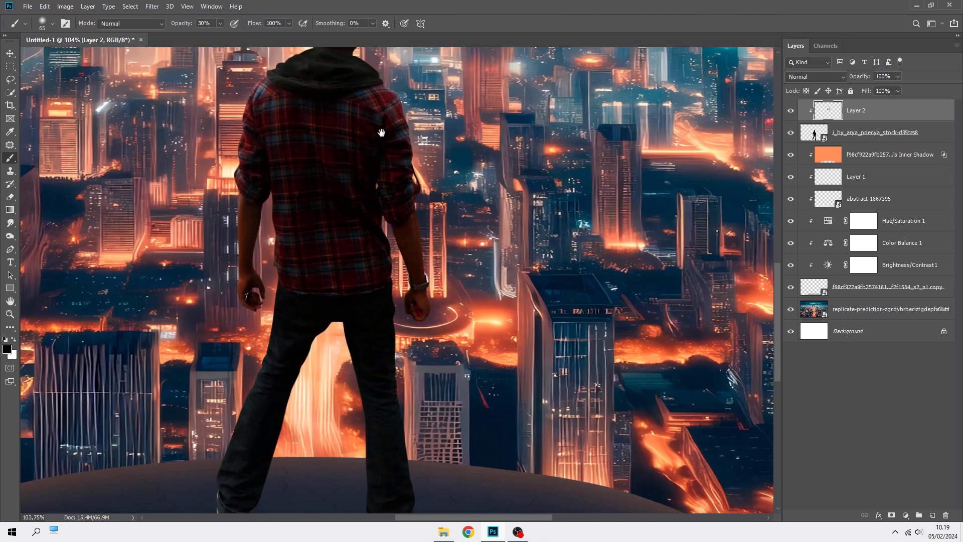
{"action": "scroll", "coordinate": [485, 216], "scroll_direction": "down", "scroll_amount": 10}
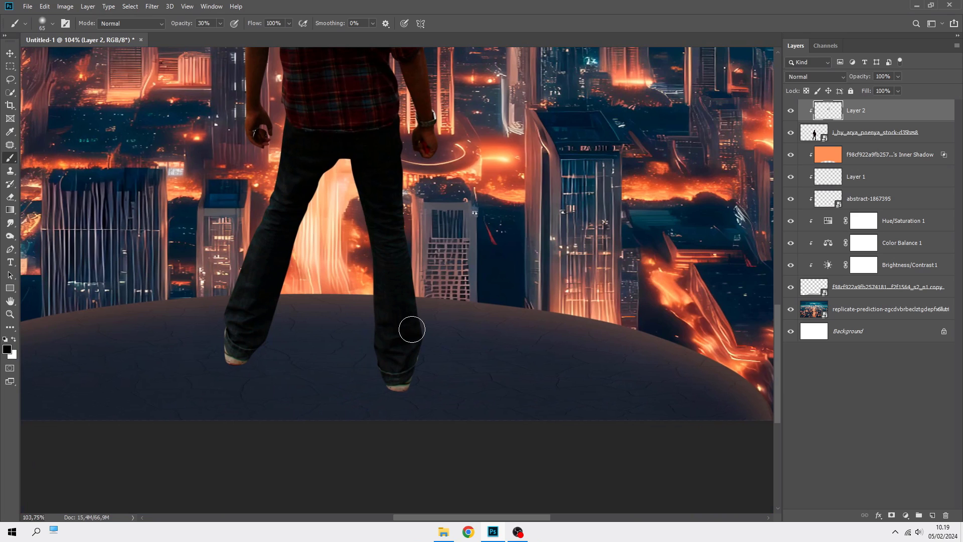
{"action": "key", "text": "ctrl+0"}
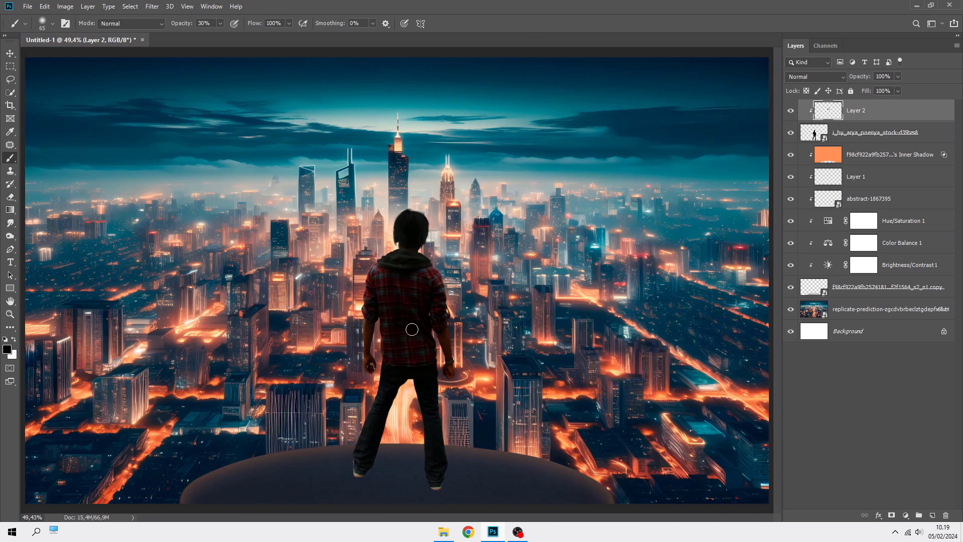
{"action": "left_click", "coordinate": [906, 516]}
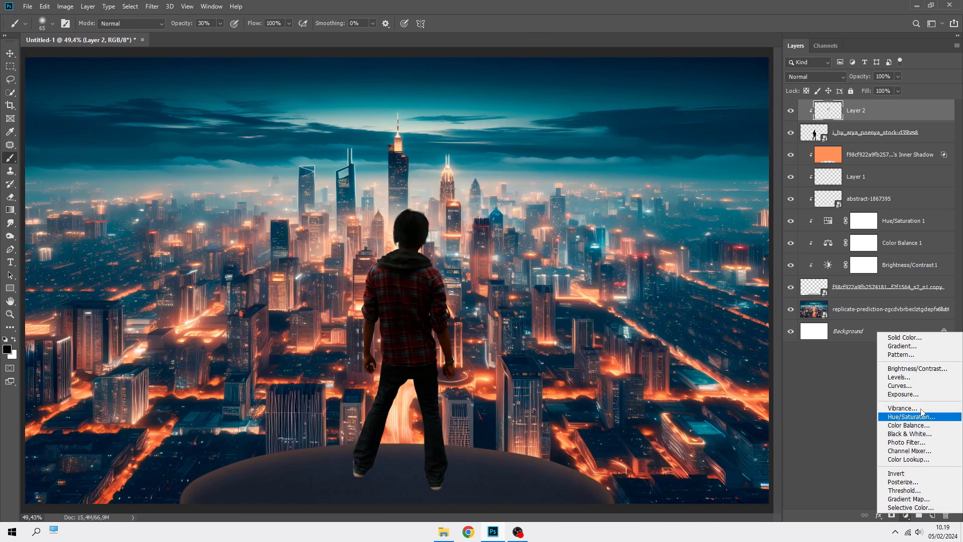
{"action": "left_click", "coordinate": [903, 378]}
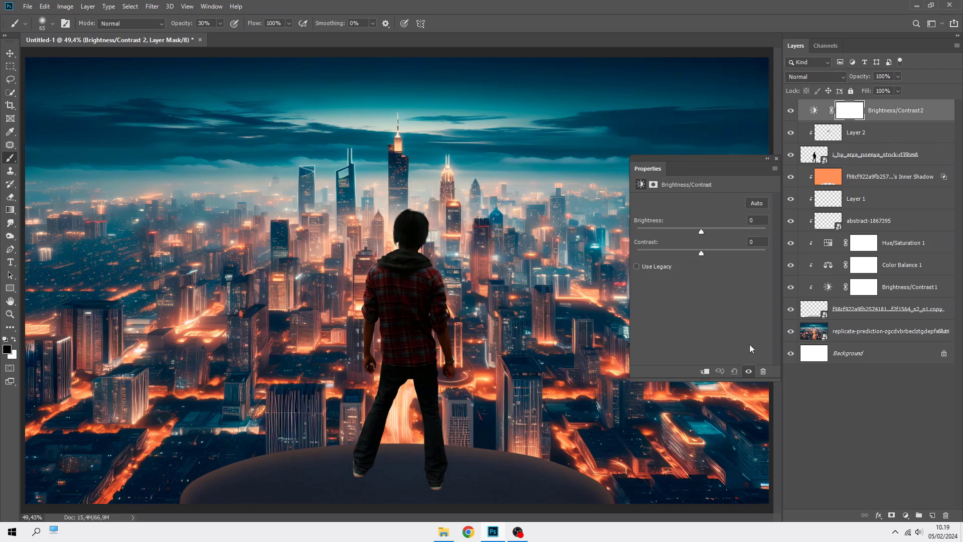
{"action": "left_click", "coordinate": [705, 371]}
{"action": "left_click_drag", "start_coordinate": [713, 234], "coordinate": [741, 237]}
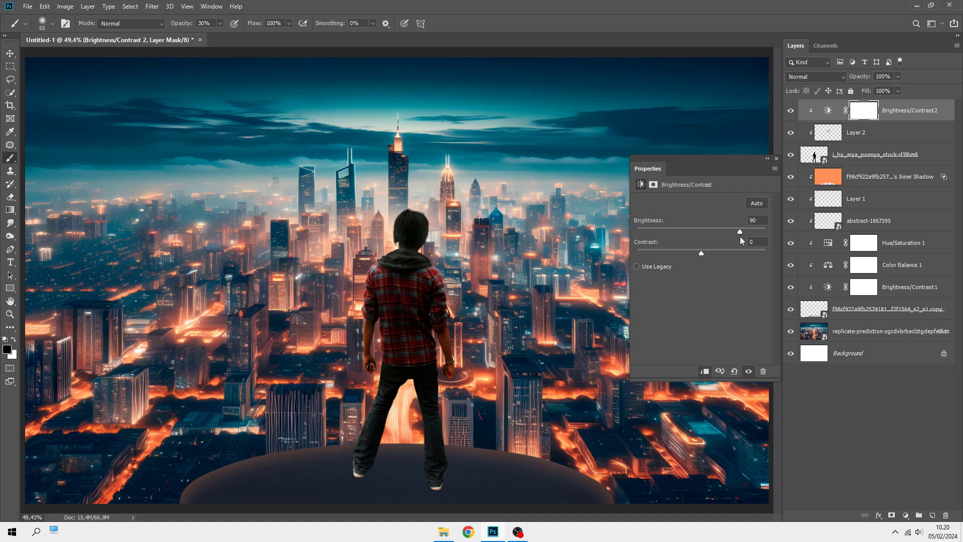
- Darken the man's shoes on the clipped shading layer with a soft black brush of about 112 px at 30% opacity
{"action": "left_click", "coordinate": [871, 134]}
{"action": "scroll", "coordinate": [442, 234], "scroll_direction": "up", "scroll_amount": 6}
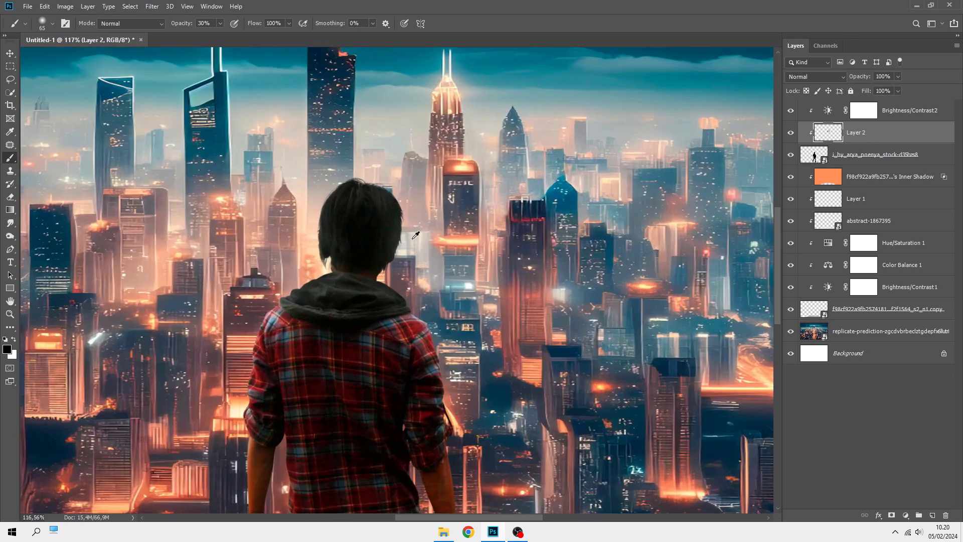
{"action": "mouse_move", "coordinate": [410, 214]}
{"action": "left_mouse_down"}
{"action": "mouse_move", "coordinate": [377, 154]}
{"action": "mouse_move", "coordinate": [329, 141]}
{"action": "mouse_move", "coordinate": [283, 217]}
{"action": "mouse_move", "coordinate": [291, 281]}
{"action": "mouse_move", "coordinate": [219, 322]}
{"action": "mouse_move", "coordinate": [310, 306]}
{"action": "mouse_move", "coordinate": [298, 321]}
{"action": "mouse_move", "coordinate": [424, 324]}
{"action": "mouse_move", "coordinate": [394, 287]}
{"action": "mouse_move", "coordinate": [378, 284]}
{"action": "mouse_move", "coordinate": [401, 219]}
{"action": "mouse_move", "coordinate": [386, 170]}
{"action": "left_mouse_up"}
{"action": "scroll", "coordinate": [408, 179], "scroll_direction": "down", "scroll_amount": 2}
{"action": "scroll", "coordinate": [408, 179], "scroll_direction": "down", "scroll_amount": 5}
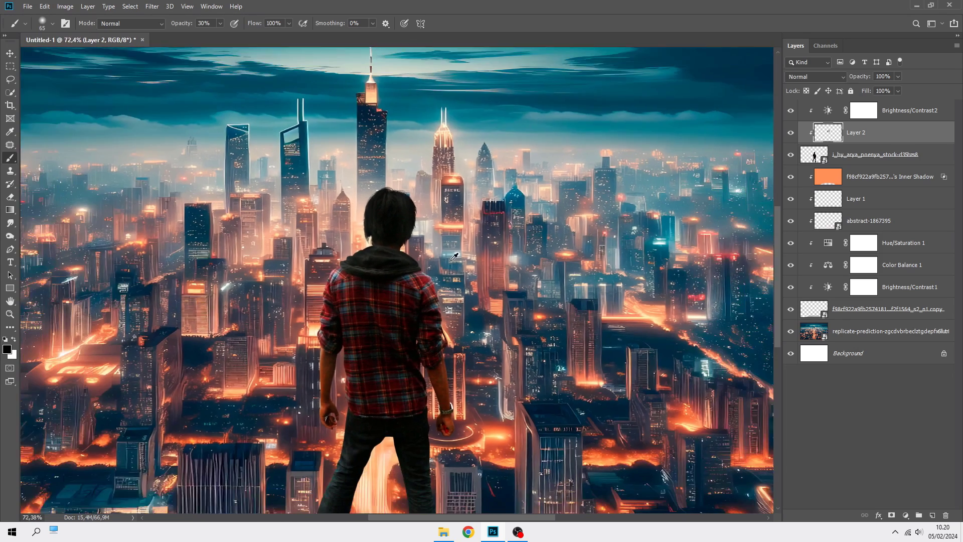
{"action": "scroll", "coordinate": [358, 414], "scroll_direction": "up", "scroll_amount": 3}
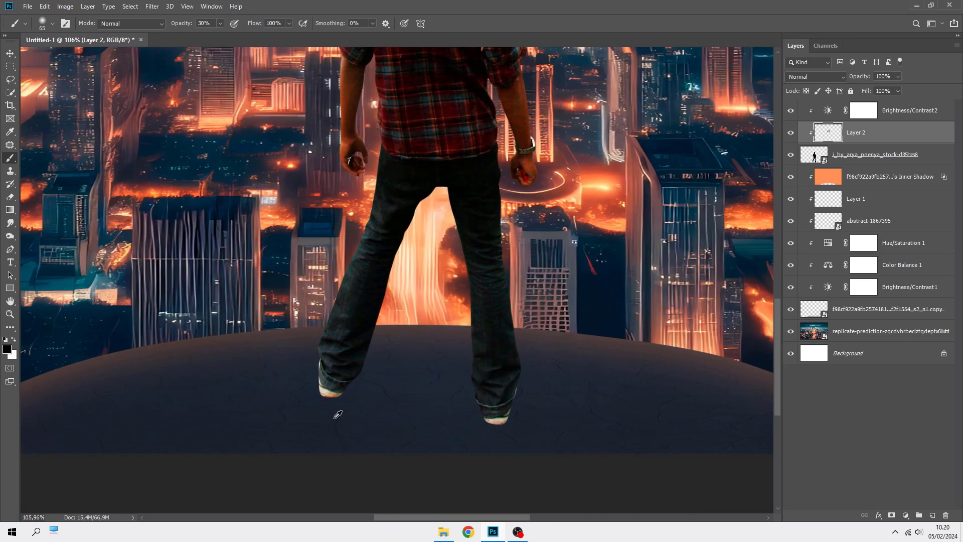
{"action": "key", "text": "bracketright"}
{"action": "key", "text": "bracketright"}
{"action": "key", "text": "bracketright"}
{"action": "key", "text": "bracketright"}
{"action": "scroll", "coordinate": [482, 426], "scroll_direction": "up", "scroll_amount": 2}
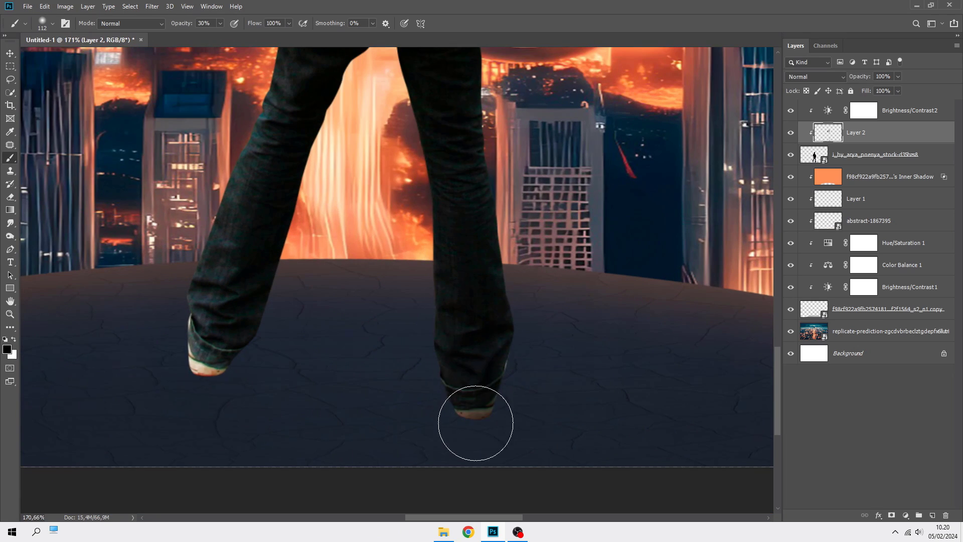
{"action": "mouse_move", "coordinate": [201, 341]}
{"action": "left_mouse_down"}
{"action": "mouse_move", "coordinate": [209, 322]}
{"action": "mouse_move", "coordinate": [189, 378]}
{"action": "mouse_move", "coordinate": [206, 381]}
{"action": "mouse_move", "coordinate": [229, 283]}
{"action": "mouse_move", "coordinate": [227, 344]}
{"action": "left_mouse_up"}
{"action": "scroll", "coordinate": [227, 345], "scroll_direction": "down", "scroll_amount": 2}
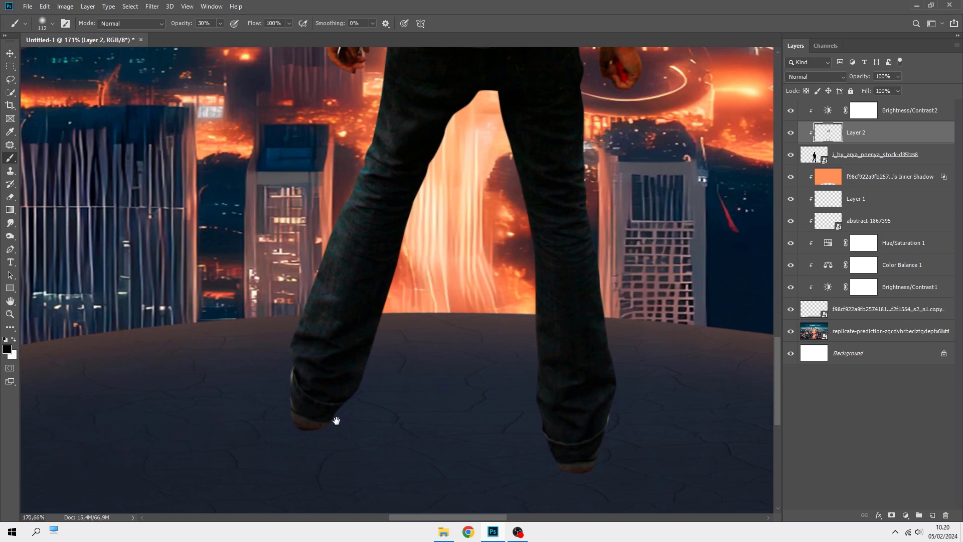
- Lightly shade the man's trouser legs with a soft black brush of about 67 px at 10% opacity
{"action": "key", "text": "bracketleft"}
{"action": "key", "text": "bracketleft"}
{"action": "key", "text": "bracketleft"}
{"action": "key", "text": "bracketleft"}
{"action": "key", "text": "bracketleft"}
{"action": "key", "text": "1"}
{"action": "key", "text": "bracketright"}
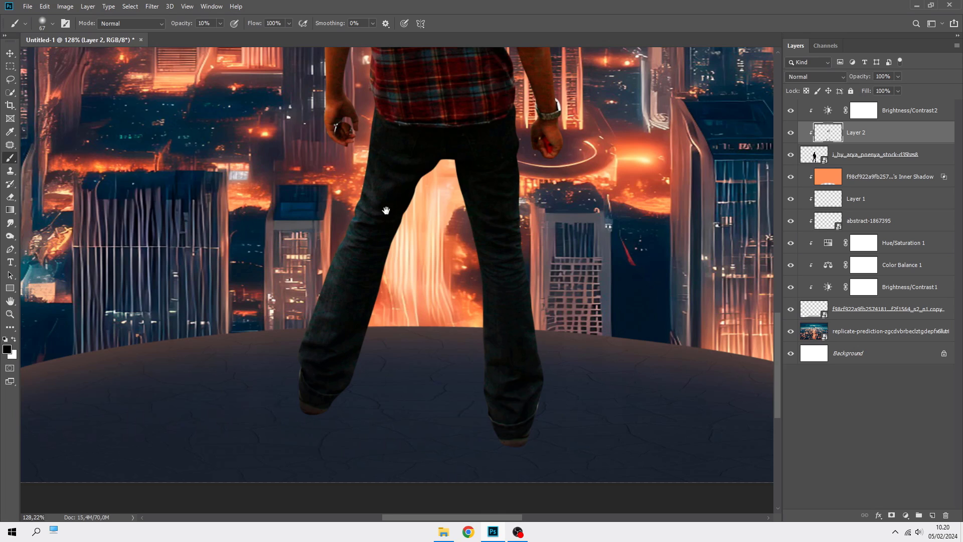
{"action": "left_click_drag", "start_coordinate": [383, 209], "coordinate": [298, 482]}
{"action": "scroll", "coordinate": [386, 330], "scroll_direction": "down", "scroll_amount": 2}
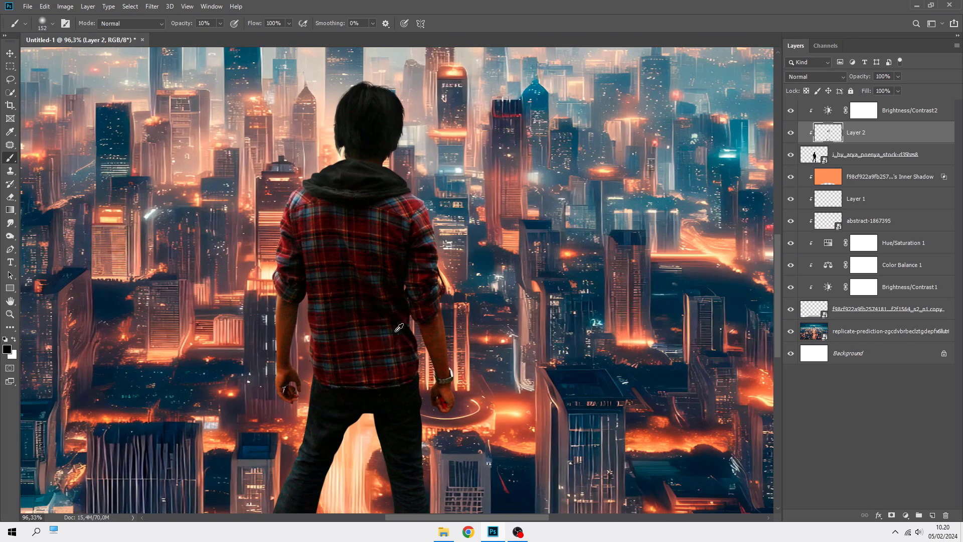
- Shade the man's hood and shirt with a soft 152 px black brush at 10% opacity, and compare with the shading hidden
{"action": "key", "text": "bracketright"}
{"action": "key", "text": "bracketright"}
{"action": "key", "text": "bracketright"}
{"action": "key", "text": "bracketright"}
{"action": "key", "text": "bracketright"}
{"action": "key", "text": "bracketright"}
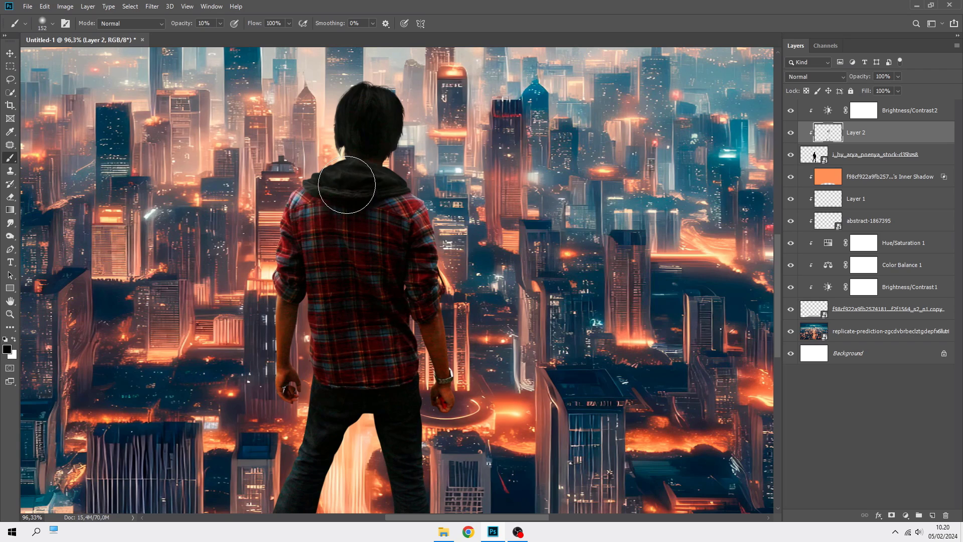
{"action": "scroll", "coordinate": [368, 238], "scroll_direction": "down", "scroll_amount": 3}
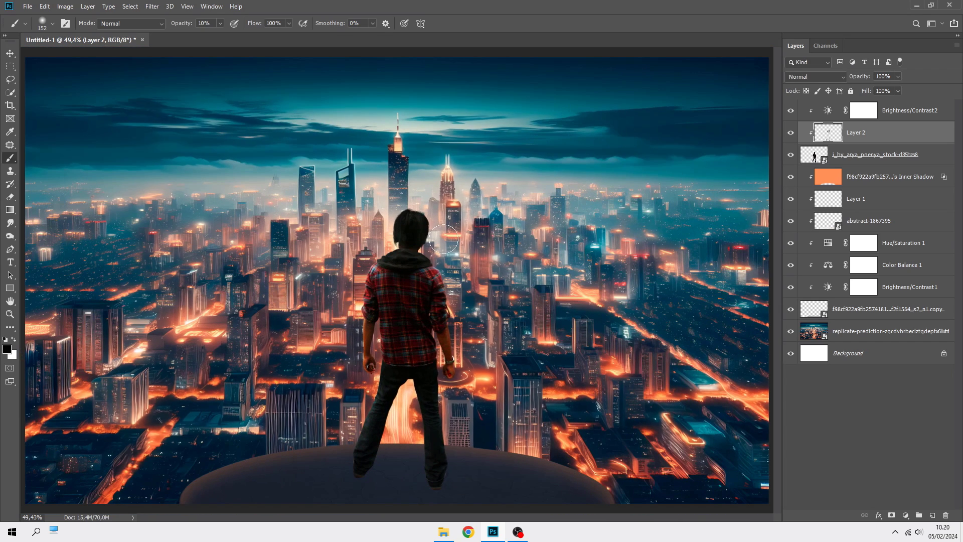
{"action": "left_click", "coordinate": [791, 132]}
{"action": "left_click", "coordinate": [791, 132]}
- Add a Color Balance adjustment clipped to the man, set midtones Yellow–Blue to +20, and shift them slightly towards cyan
{"action": "left_click", "coordinate": [897, 110]}
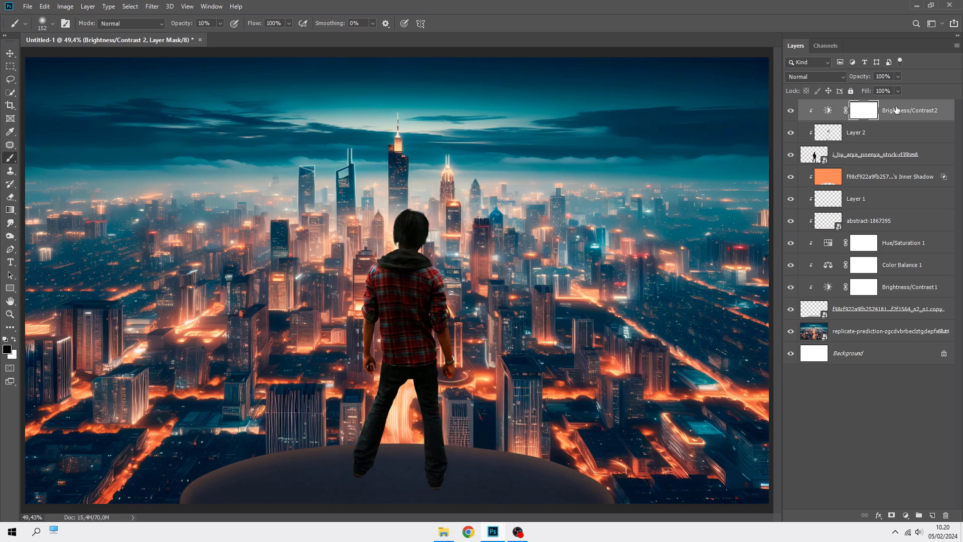
{"action": "key", "text": "v"}
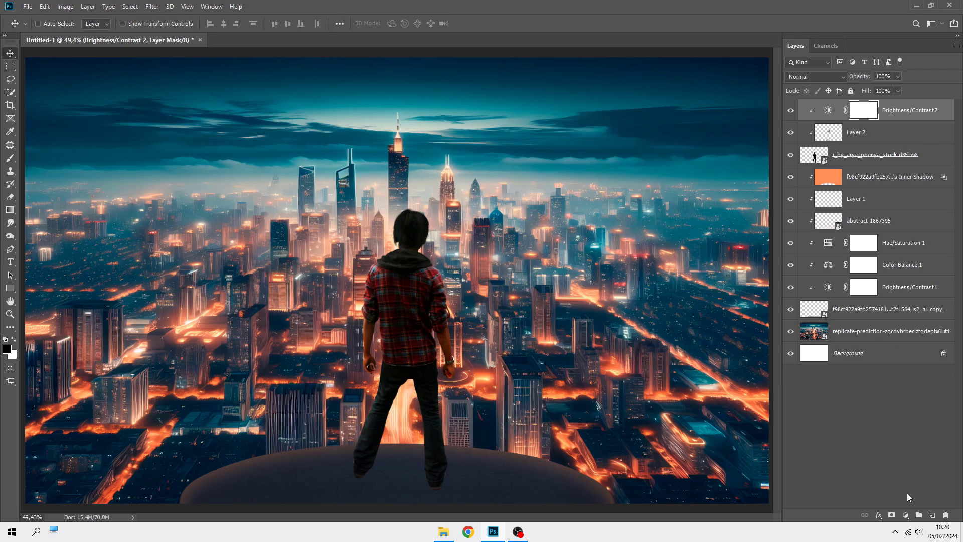
{"action": "left_click", "coordinate": [906, 515]}
{"action": "left_click", "coordinate": [878, 420]}
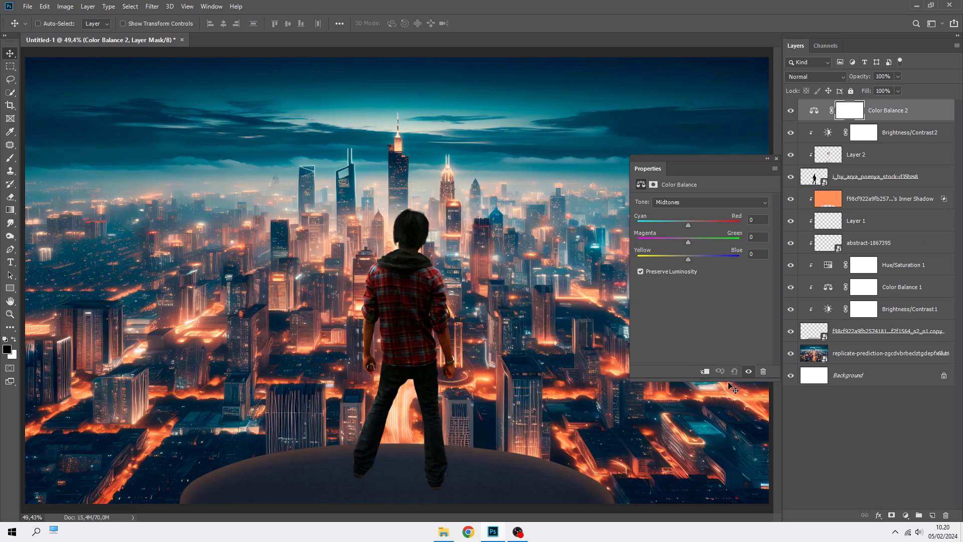
{"action": "left_click", "coordinate": [705, 372]}
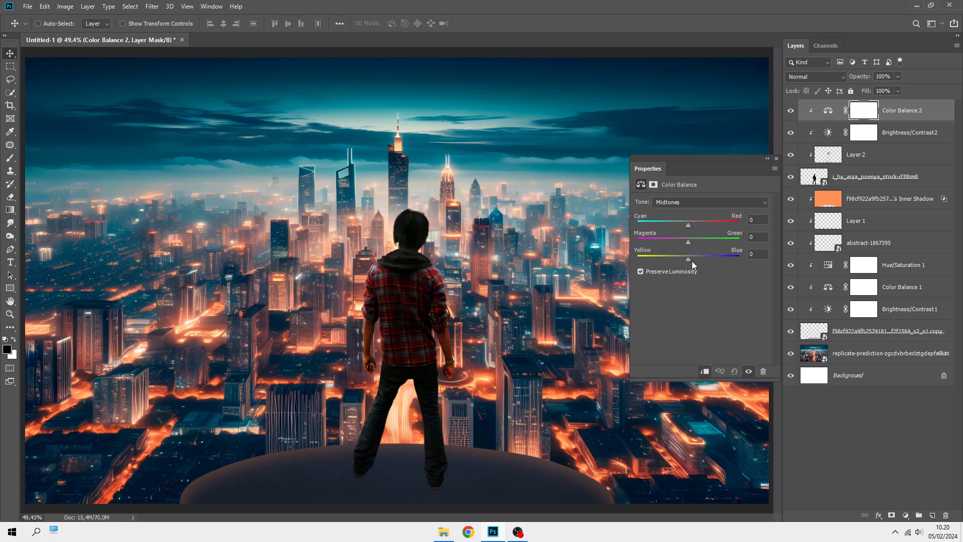
{"action": "left_click_drag", "start_coordinate": [692, 261], "coordinate": [698, 258]}
{"action": "left_click_drag", "start_coordinate": [688, 224], "coordinate": [685, 224]}
- Fine-tune the man's Color Balance highlights, shifting them towards cyan with slight tweaks to the blue and green balance
{"action": "left_click", "coordinate": [692, 203]}
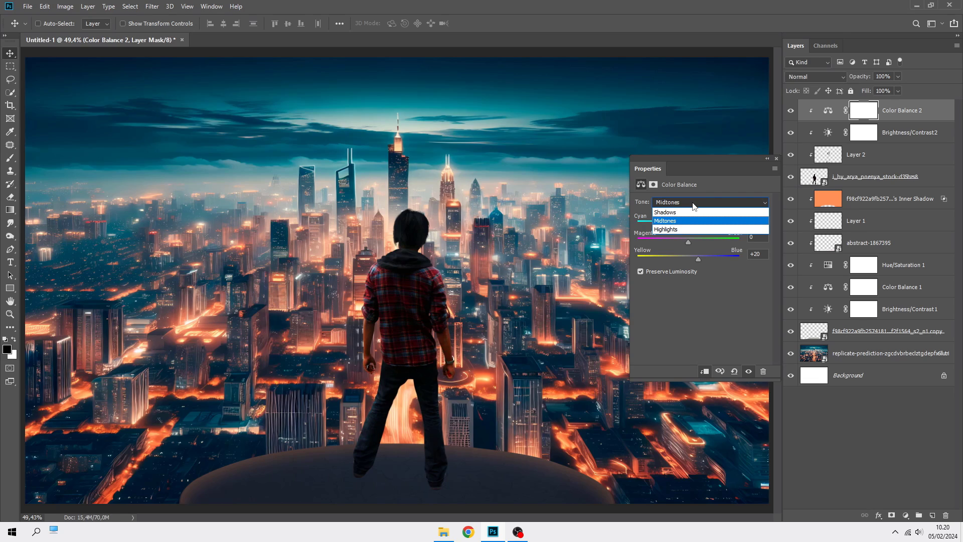
{"action": "left_click", "coordinate": [697, 226]}
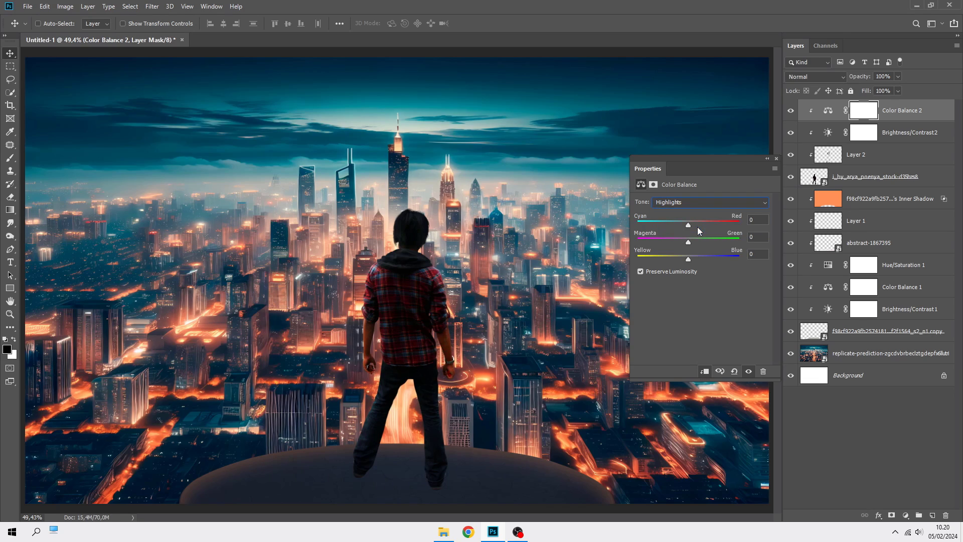
{"action": "left_click_drag", "start_coordinate": [688, 258], "coordinate": [689, 259]}
{"action": "left_click_drag", "start_coordinate": [690, 243], "coordinate": [690, 245]}
{"action": "left_click", "coordinate": [678, 222]}
{"action": "left_click", "coordinate": [776, 159]}
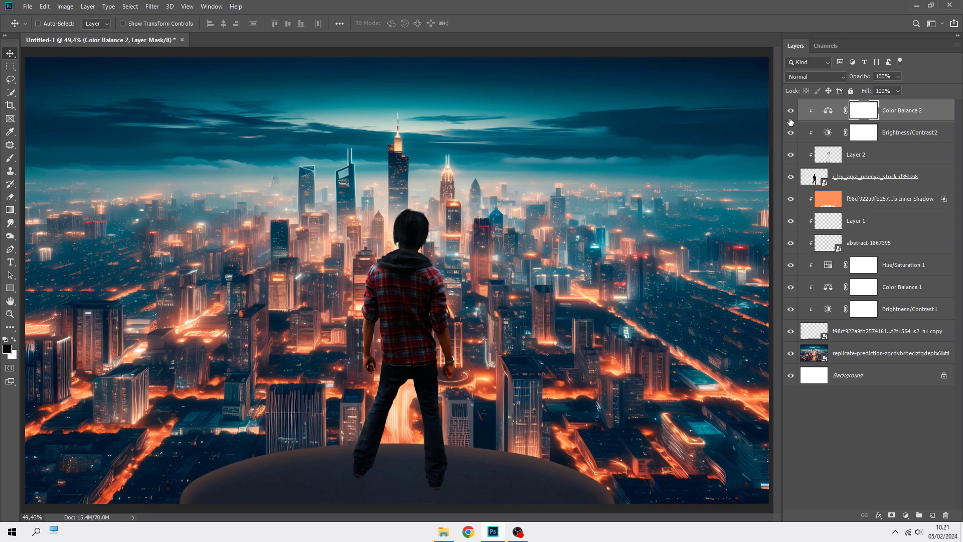
- Add a Hue/Saturation adjustment clipped to the man, with Colorize on, Hue 10, Saturation 48 and Lightness +9
{"action": "left_click", "coordinate": [889, 113]}
{"action": "left_click", "coordinate": [906, 515]}
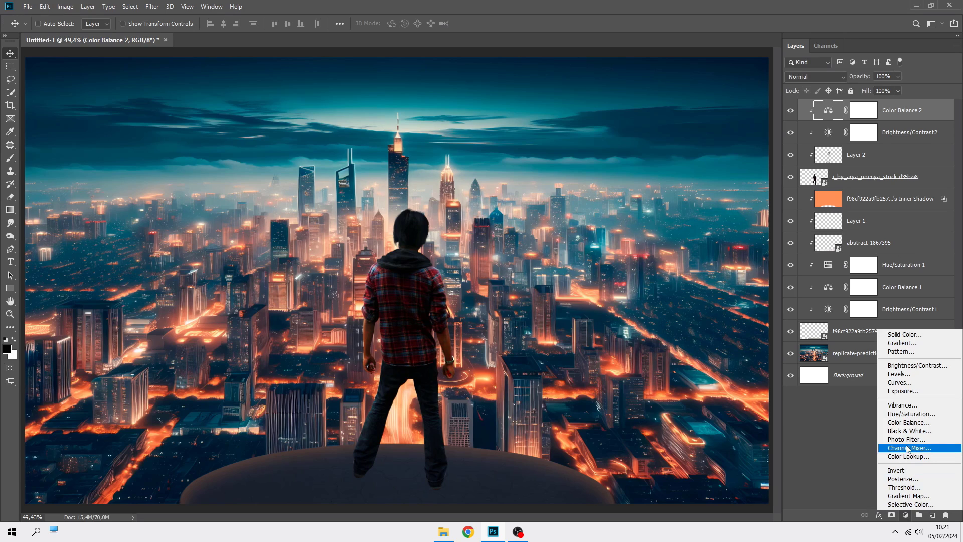
{"action": "left_click", "coordinate": [908, 415]}
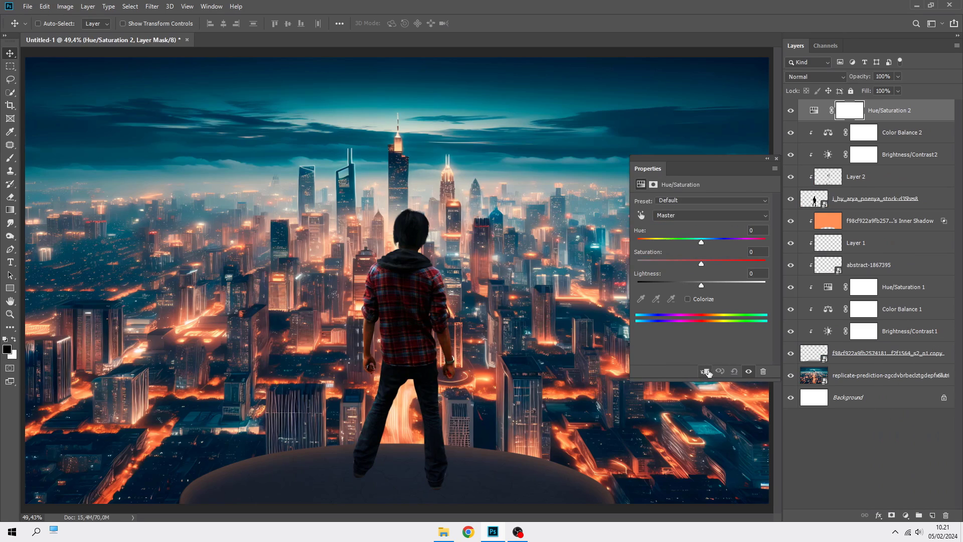
{"action": "left_click", "coordinate": [706, 371]}
{"action": "left_click", "coordinate": [688, 300]}
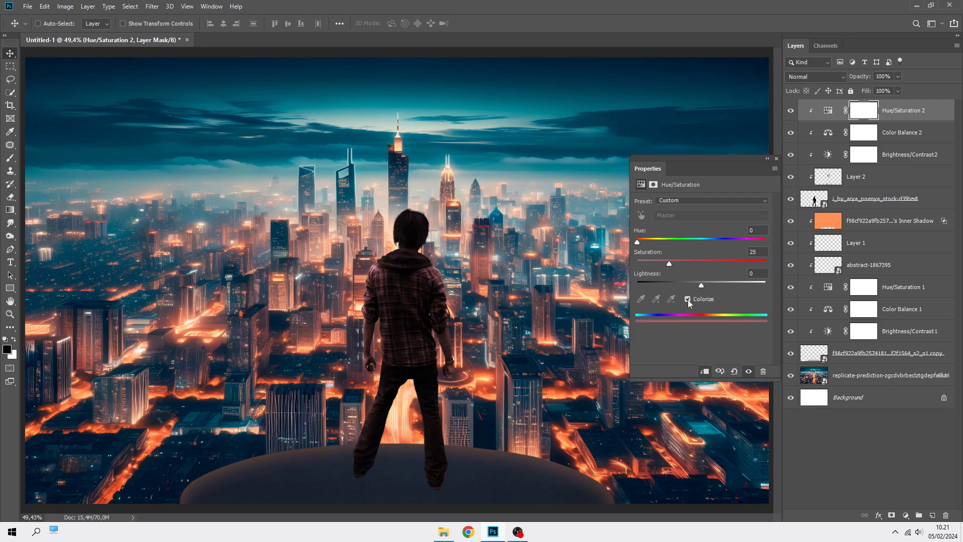
{"action": "left_click_drag", "start_coordinate": [672, 263], "coordinate": [683, 263]}
{"action": "left_click_drag", "start_coordinate": [702, 285], "coordinate": [708, 286]}
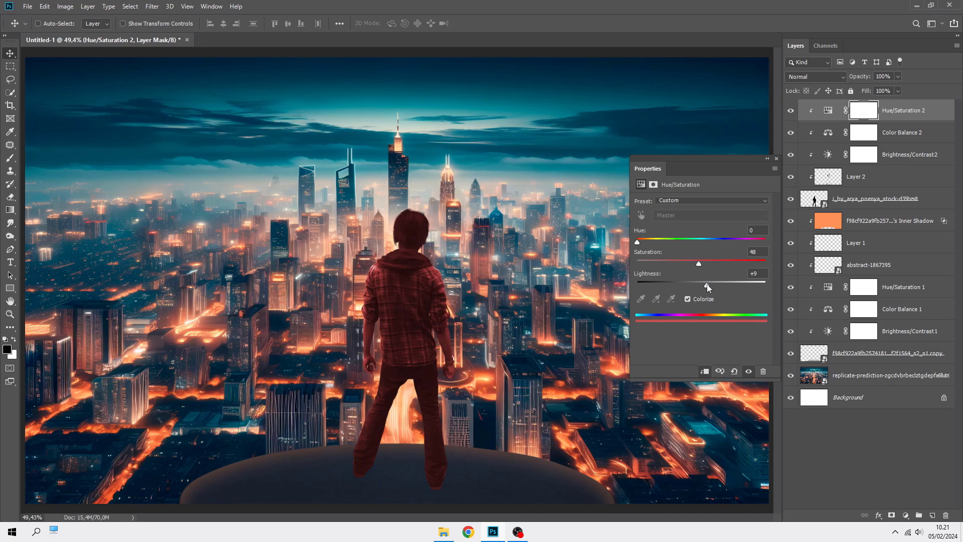
{"action": "left_click_drag", "start_coordinate": [641, 242], "coordinate": [642, 242]}
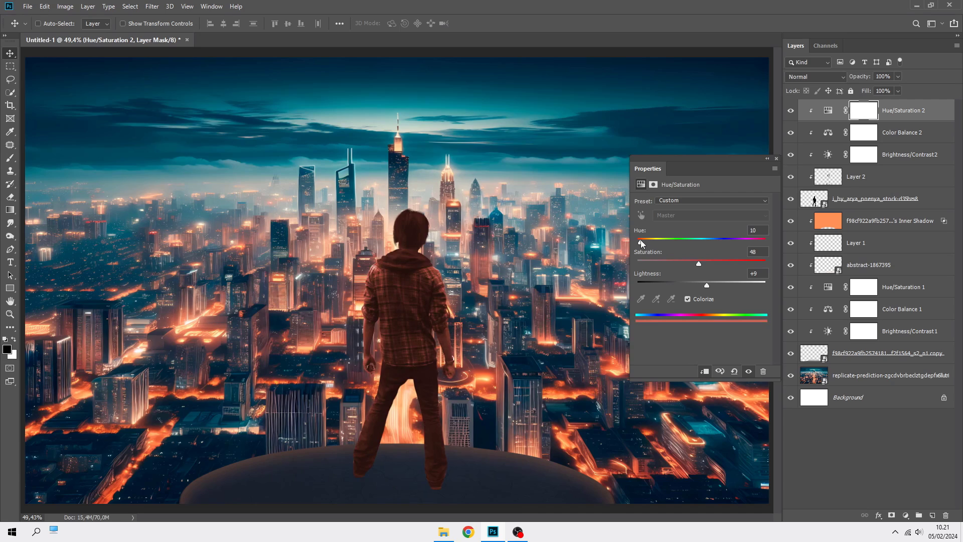
{"action": "left_click", "coordinate": [777, 159]}
- Blend the man's Hue/Saturation adjustment as Linear Dodge (Add) and invert its mask to black
{"action": "left_click", "coordinate": [816, 78]}
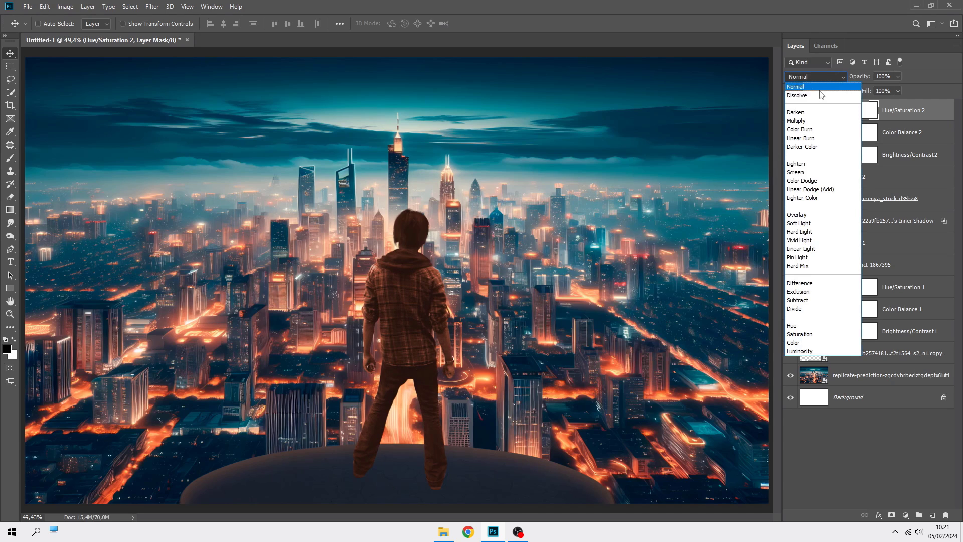
{"action": "left_click", "coordinate": [824, 189]}
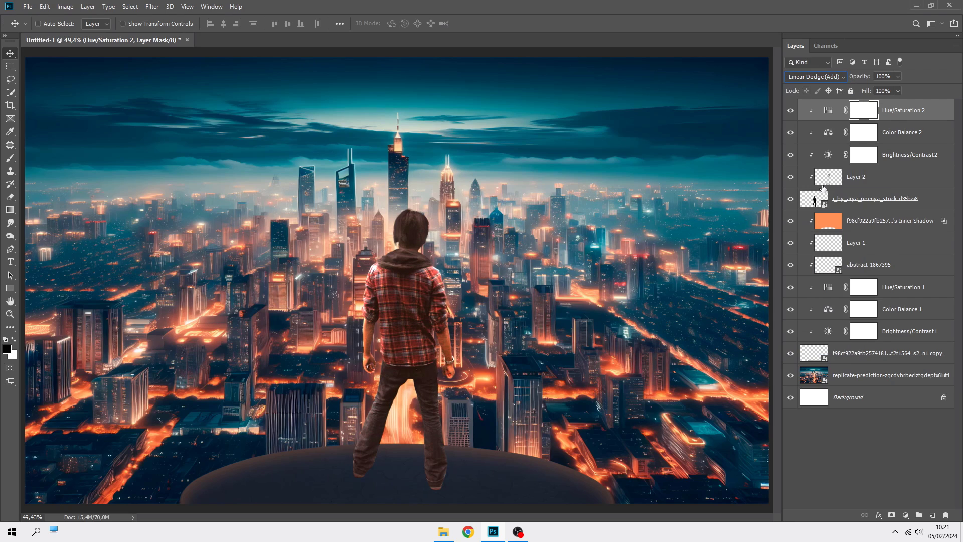
{"action": "left_click", "coordinate": [792, 117]}
{"action": "key", "text": "ctrl+i"}
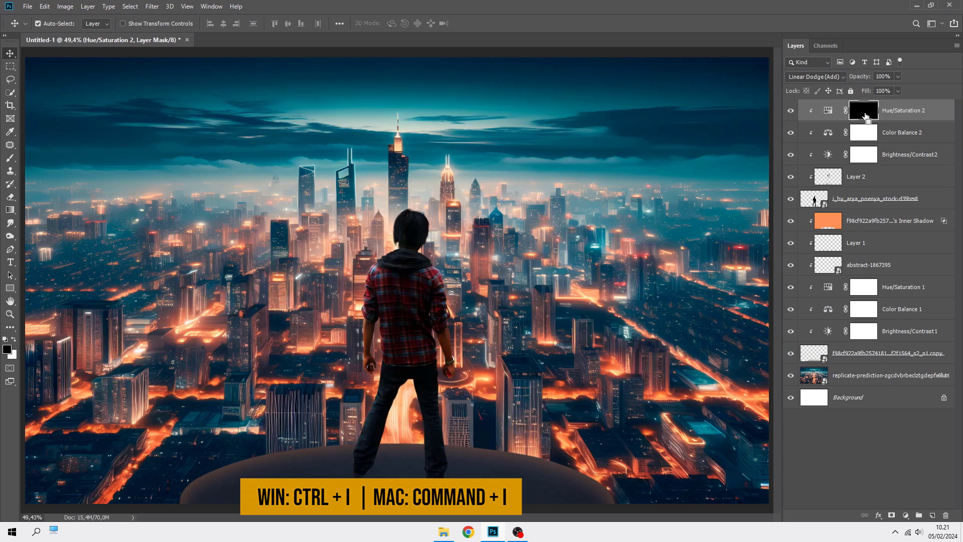
- Paint white at 100% brush opacity on the man's Hue/Saturation mask to reveal rim light along the right side of his neck and hood
{"action": "left_click", "coordinate": [11, 160]}
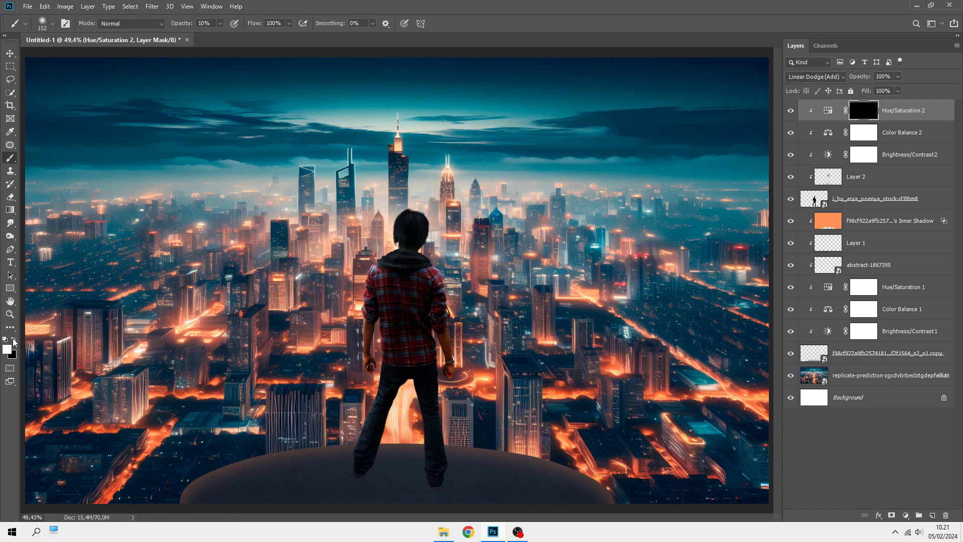
{"action": "left_click", "coordinate": [220, 23]}
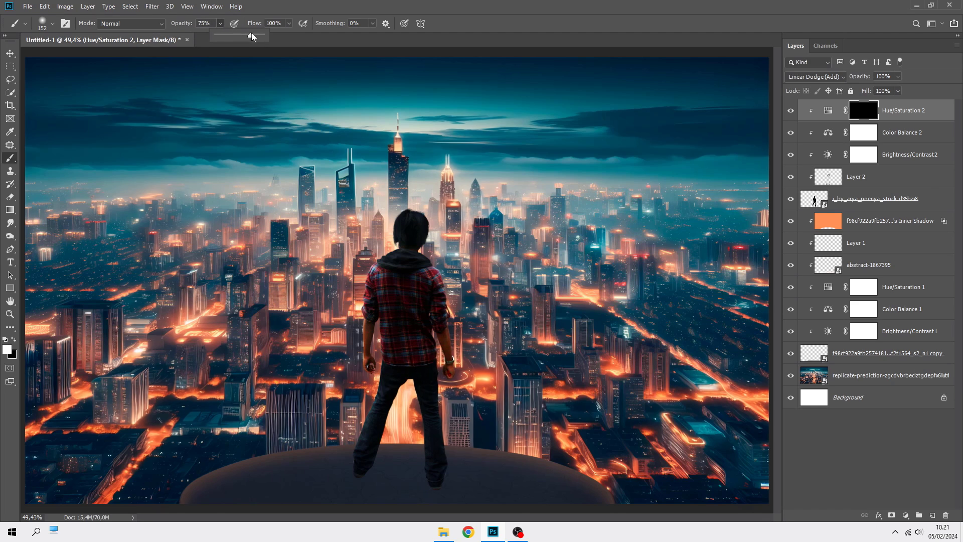
{"action": "left_click", "coordinate": [311, 14]}
{"action": "scroll", "coordinate": [431, 241], "scroll_direction": "up", "scroll_amount": 5}
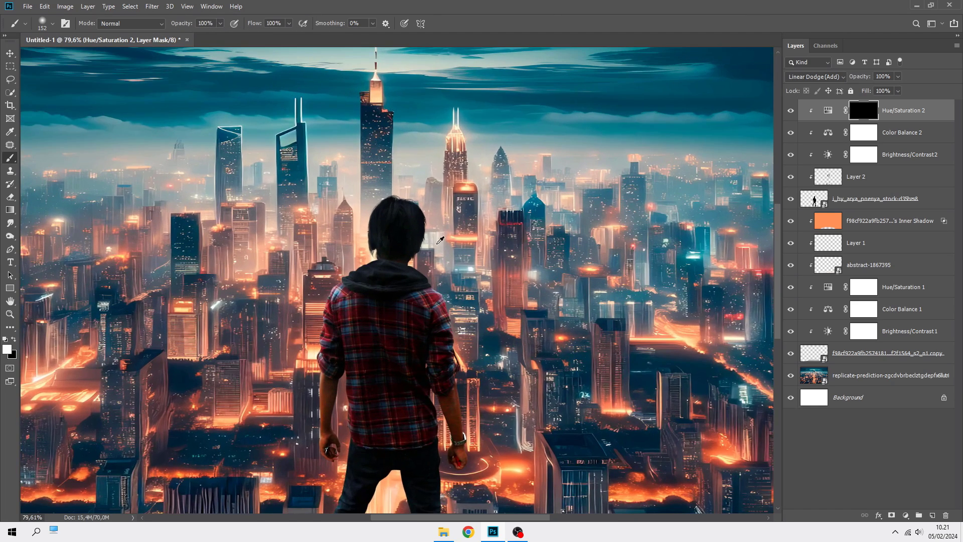
{"action": "left_click_drag", "start_coordinate": [417, 264], "coordinate": [353, 259]}
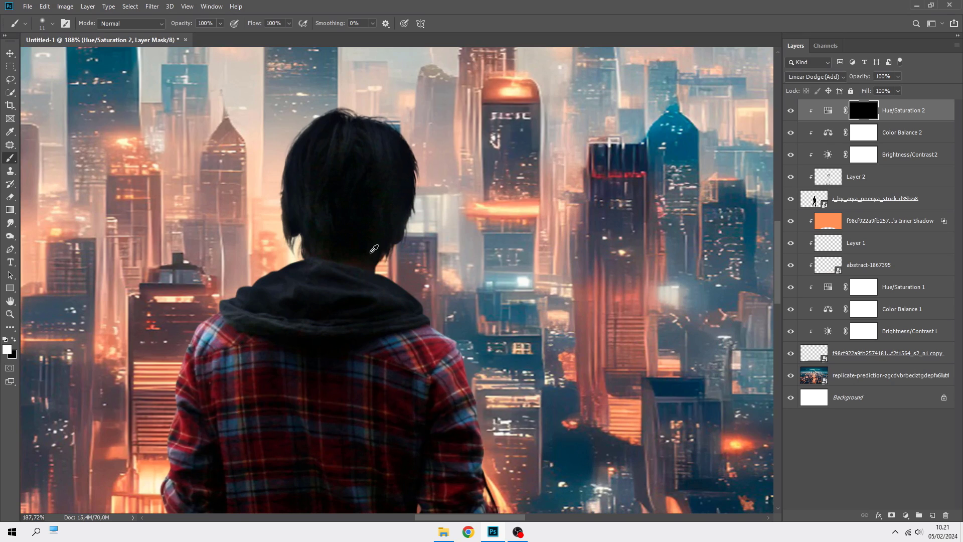
{"action": "scroll", "coordinate": [425, 204], "scroll_direction": "up", "scroll_amount": 3}
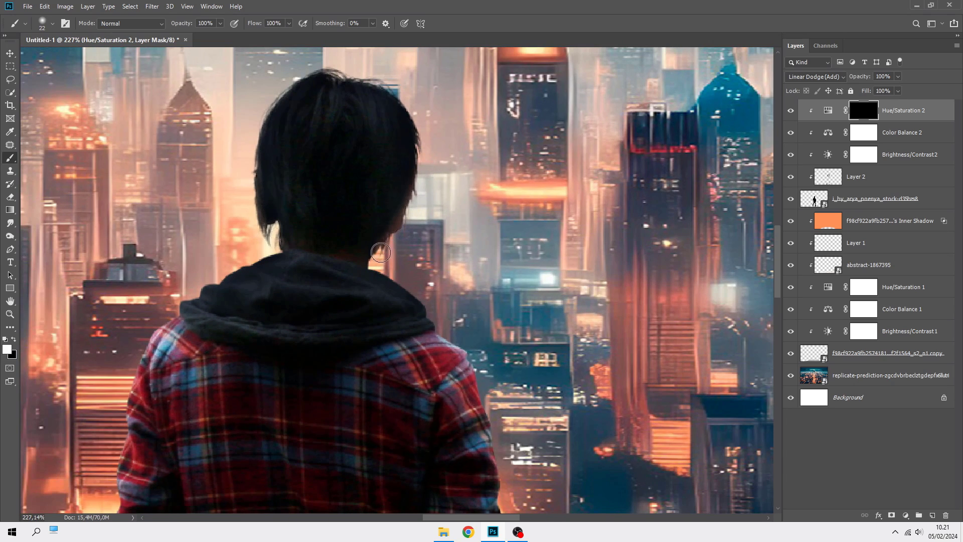
{"action": "mouse_move", "coordinate": [380, 252]}
{"action": "left_mouse_down"}
{"action": "mouse_move", "coordinate": [374, 269]}
{"action": "mouse_move", "coordinate": [405, 281]}
{"action": "mouse_move", "coordinate": [433, 315]}
{"action": "left_mouse_up"}
{"action": "scroll", "coordinate": [398, 278], "scroll_direction": "up", "scroll_amount": 3}
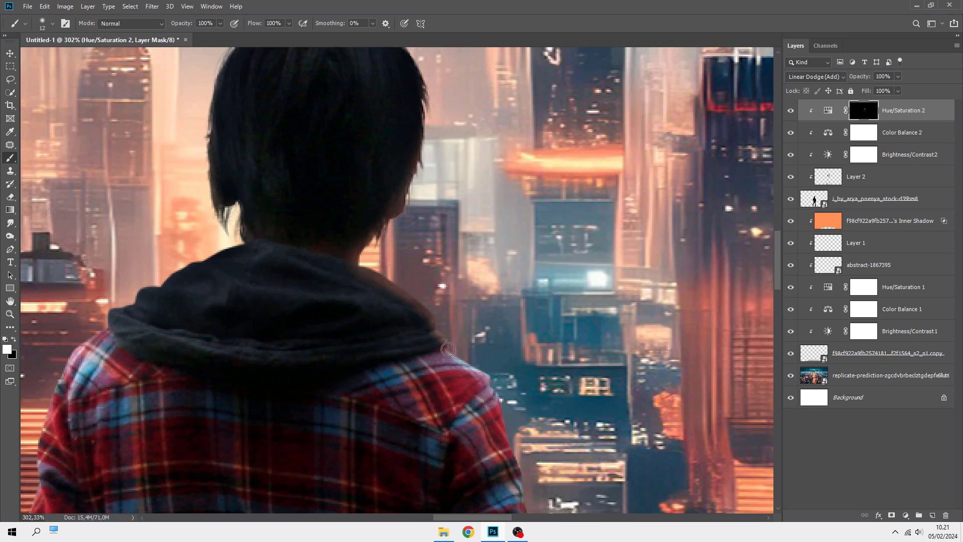
- Paint rim light with a 12 px brush along the man's right shoulder, sleeve, arm and trouser edge on the same mask
{"action": "mouse_move", "coordinate": [448, 349]}
{"action": "left_mouse_down"}
{"action": "mouse_move", "coordinate": [486, 377]}
{"action": "mouse_move", "coordinate": [344, 167]}
{"action": "mouse_move", "coordinate": [375, 298]}
{"action": "mouse_move", "coordinate": [382, 404]}
{"action": "left_mouse_up"}
{"action": "left_click_drag", "start_coordinate": [381, 404], "coordinate": [336, 141]}
{"action": "mouse_move", "coordinate": [352, 173]}
{"action": "left_mouse_down"}
{"action": "mouse_move", "coordinate": [356, 264]}
{"action": "mouse_move", "coordinate": [346, 211]}
{"action": "mouse_move", "coordinate": [347, 236]}
{"action": "mouse_move", "coordinate": [356, 301]}
{"action": "mouse_move", "coordinate": [372, 326]}
{"action": "mouse_move", "coordinate": [363, 368]}
{"action": "mouse_move", "coordinate": [373, 419]}
{"action": "mouse_move", "coordinate": [341, 458]}
{"action": "mouse_move", "coordinate": [505, 428]}
{"action": "left_mouse_up"}
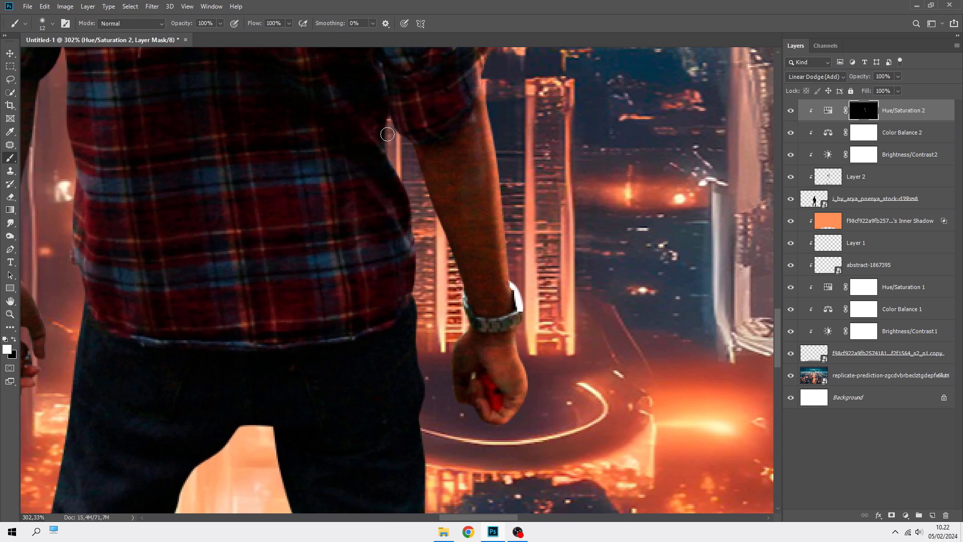
{"action": "mouse_move", "coordinate": [411, 202]}
{"action": "left_mouse_down"}
{"action": "mouse_move", "coordinate": [423, 427]}
{"action": "mouse_move", "coordinate": [386, 188]}
{"action": "left_mouse_up"}
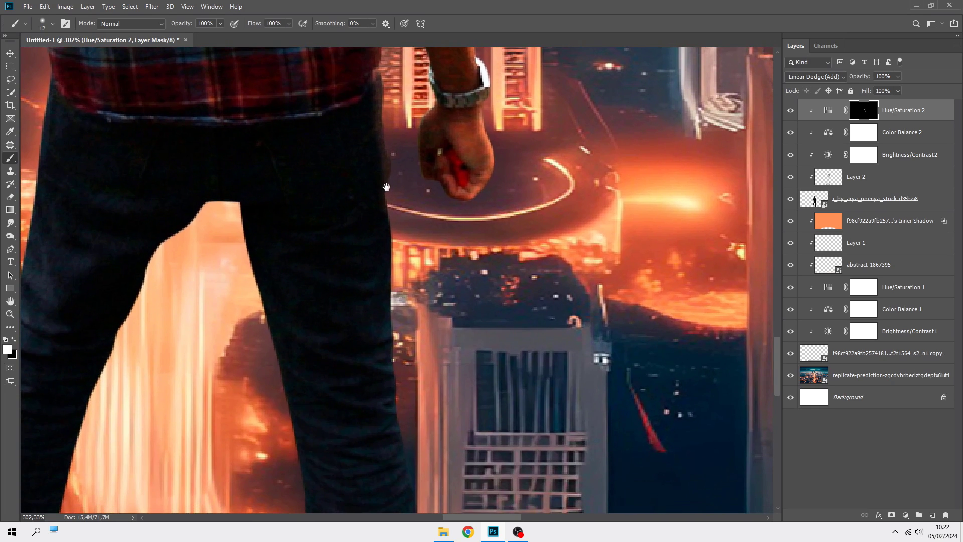
{"action": "scroll", "coordinate": [392, 172], "scroll_direction": "down", "scroll_amount": 3}
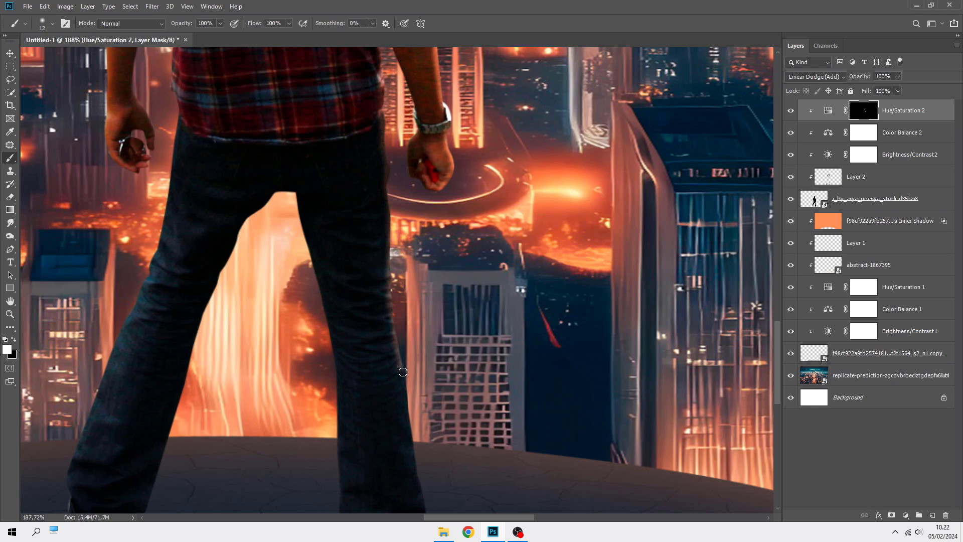
{"action": "scroll", "coordinate": [537, 351], "scroll_direction": "down", "scroll_amount": 3}
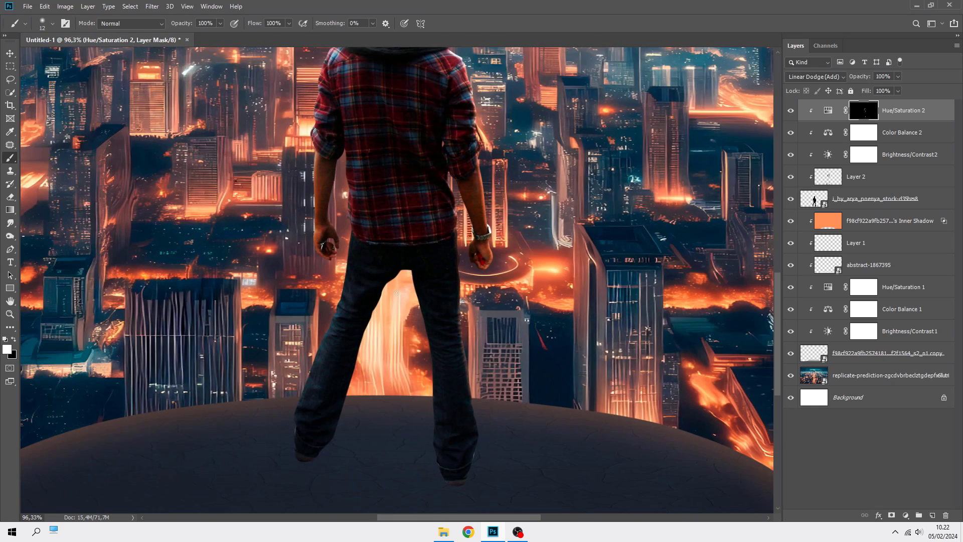
- Paint rim light along the left edge of the man's head, hood and shoulder with a 13 px brush
{"action": "left_click_drag", "start_coordinate": [364, 152], "coordinate": [402, 352]}
{"action": "scroll", "coordinate": [425, 209], "scroll_direction": "up", "scroll_amount": 3}
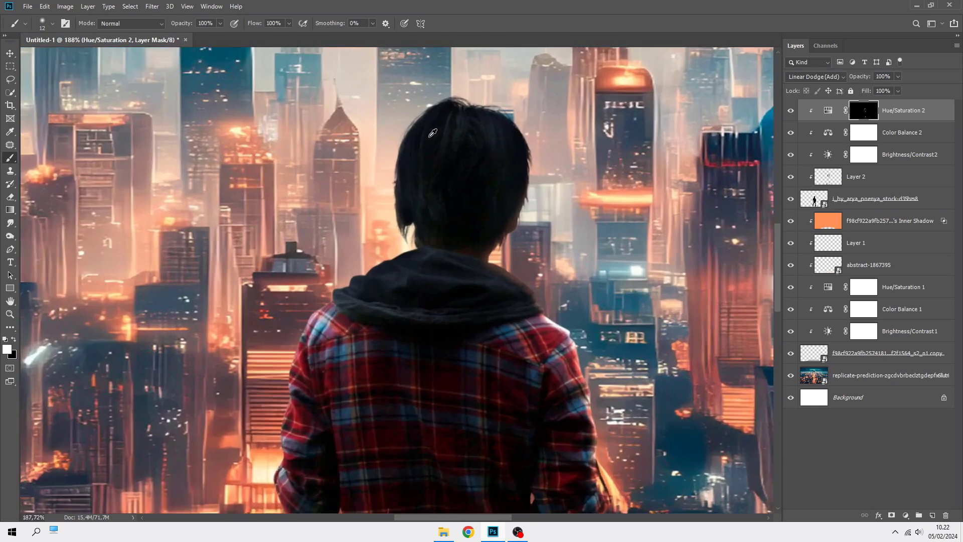
{"action": "left_click_drag", "start_coordinate": [401, 102], "coordinate": [417, 103]}
{"action": "mouse_move", "coordinate": [377, 187]}
{"action": "left_mouse_down"}
{"action": "mouse_move", "coordinate": [380, 255]}
{"action": "mouse_move", "coordinate": [400, 282]}
{"action": "mouse_move", "coordinate": [360, 300]}
{"action": "mouse_move", "coordinate": [345, 293]}
{"action": "mouse_move", "coordinate": [404, 193]}
{"action": "left_mouse_up"}
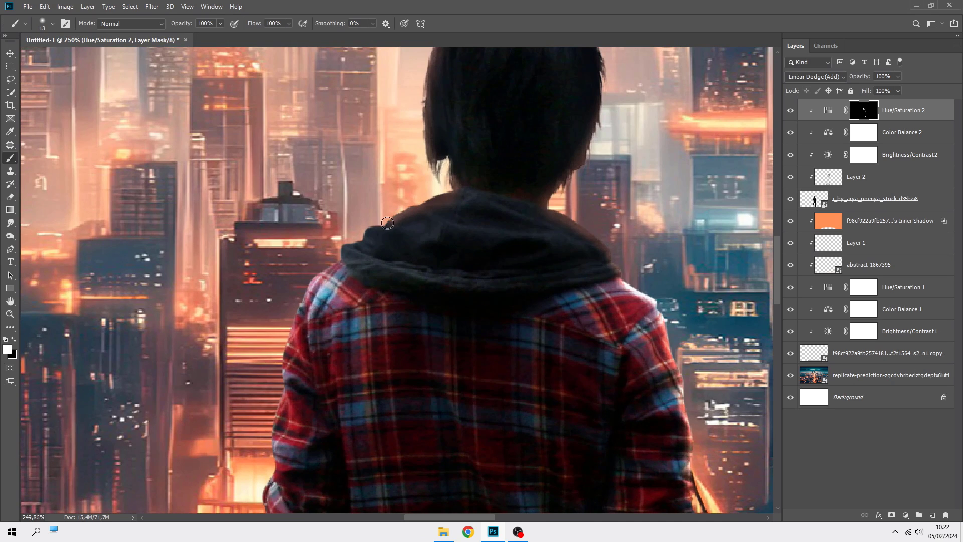
{"action": "mouse_move", "coordinate": [365, 229]}
{"action": "left_mouse_down"}
{"action": "mouse_move", "coordinate": [298, 310]}
{"action": "mouse_move", "coordinate": [272, 415]}
{"action": "mouse_move", "coordinate": [349, 143]}
{"action": "left_mouse_up"}
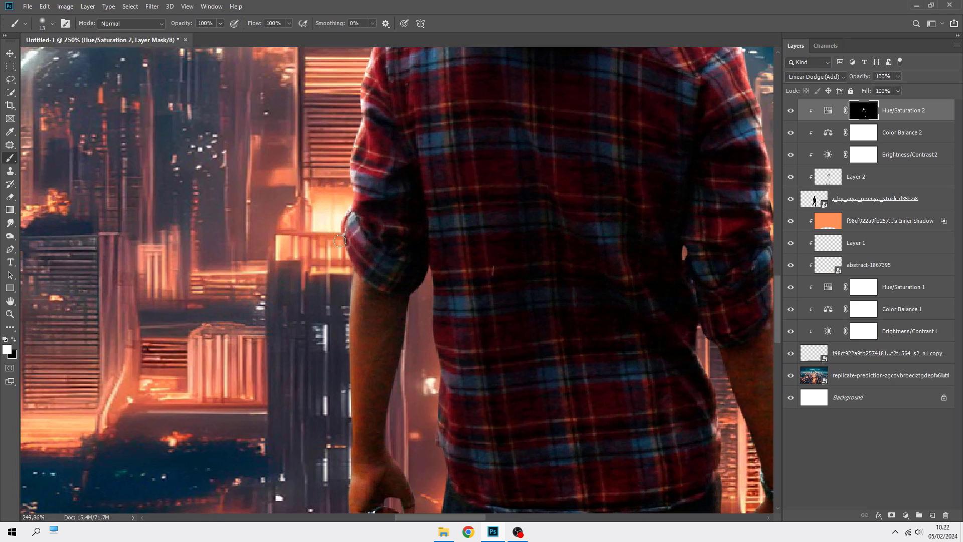
- Brush the warm rim light down the outer edge of the man's left forearm and hand
{"action": "left_click_drag", "start_coordinate": [351, 269], "coordinate": [344, 347]}
{"action": "left_click_drag", "start_coordinate": [344, 346], "coordinate": [304, 185]}
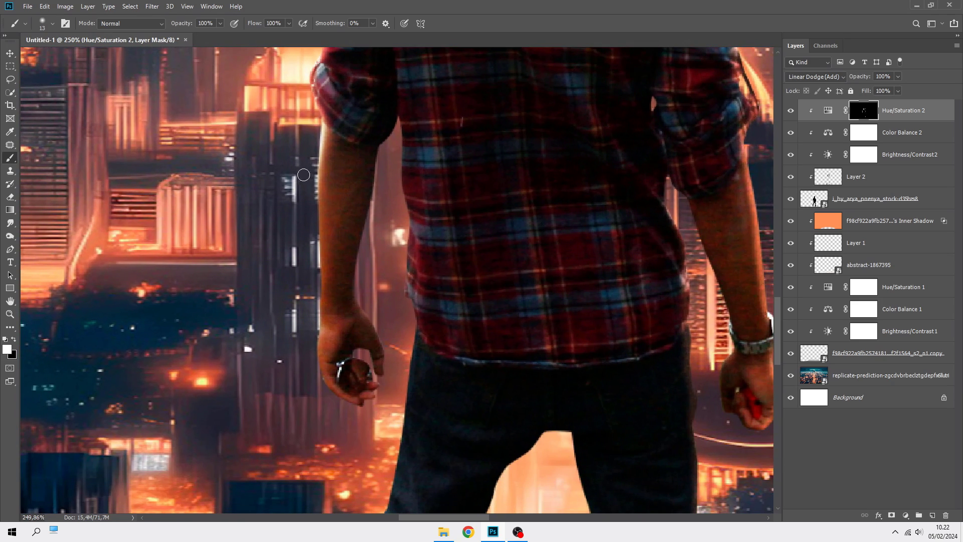
{"action": "left_click_drag", "start_coordinate": [315, 136], "coordinate": [314, 181]}
{"action": "left_click_drag", "start_coordinate": [318, 220], "coordinate": [318, 310]}
{"action": "left_click_drag", "start_coordinate": [329, 408], "coordinate": [332, 393]}
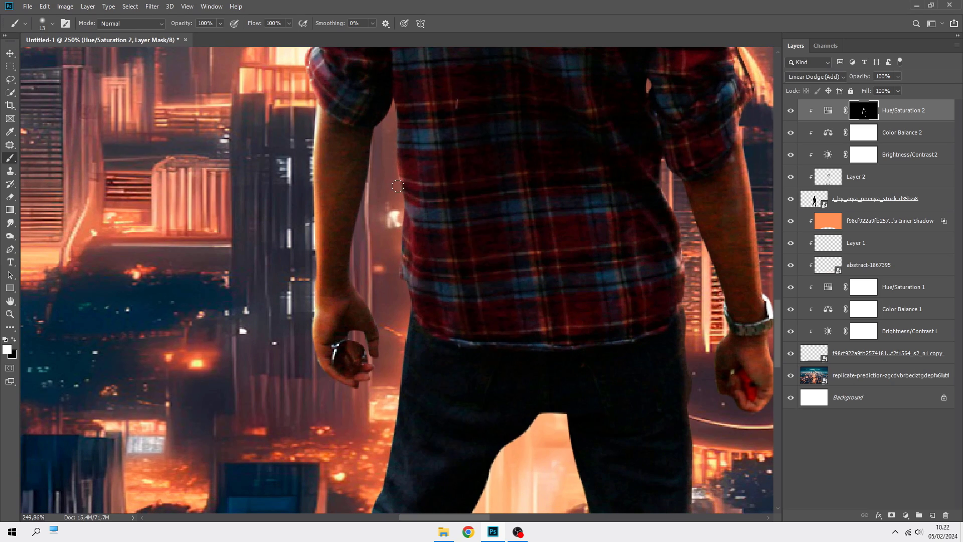
- Extend the rim light along the left edge of the man's torso and the edges of his legs
{"action": "mouse_move", "coordinate": [399, 227]}
{"action": "left_mouse_down"}
{"action": "mouse_move", "coordinate": [399, 391]}
{"action": "mouse_move", "coordinate": [390, 417]}
{"action": "left_mouse_up"}
{"action": "scroll", "coordinate": [390, 417], "scroll_direction": "down", "scroll_amount": 3}
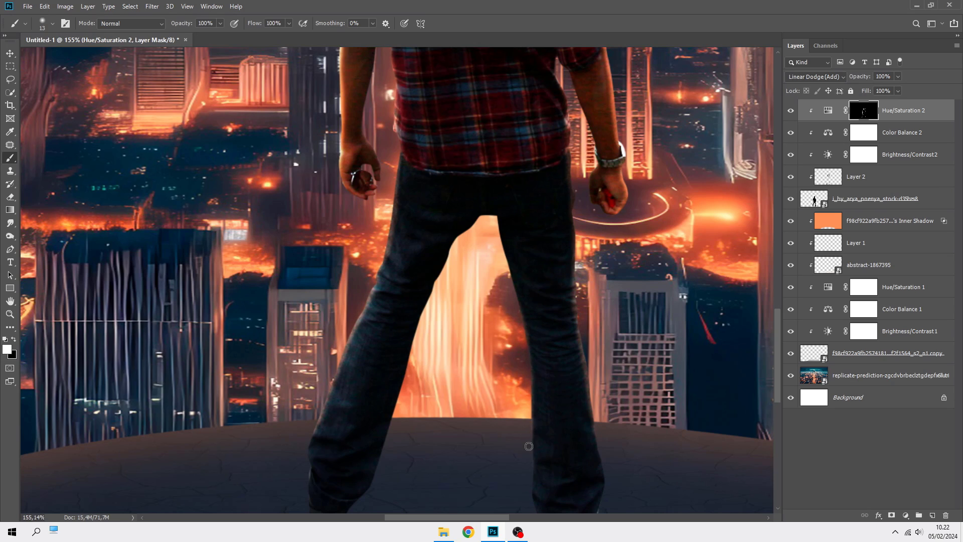
{"action": "left_click_drag", "start_coordinate": [529, 446], "coordinate": [408, 292]}
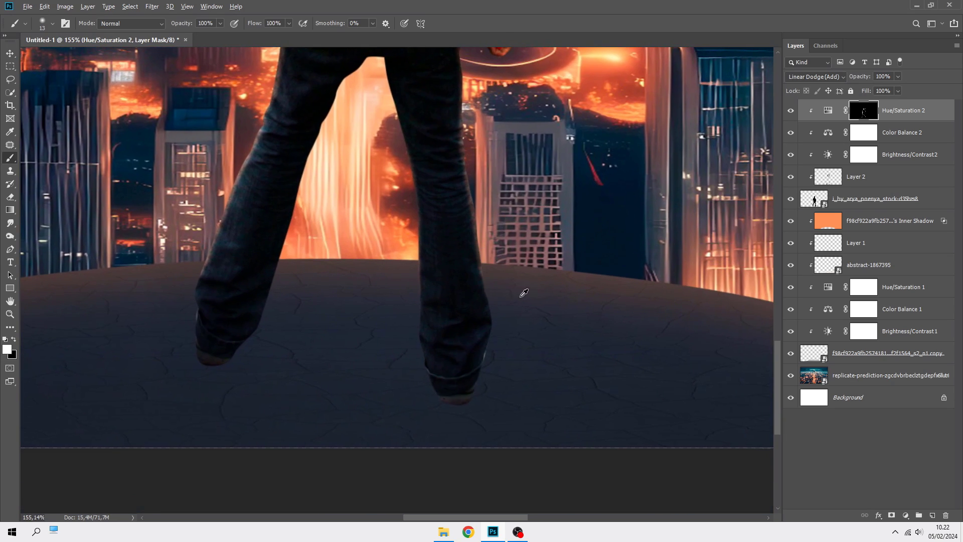
{"action": "scroll", "coordinate": [523, 293], "scroll_direction": "down", "scroll_amount": 1}
{"action": "scroll", "coordinate": [476, 177], "scroll_direction": "up", "scroll_amount": 3}
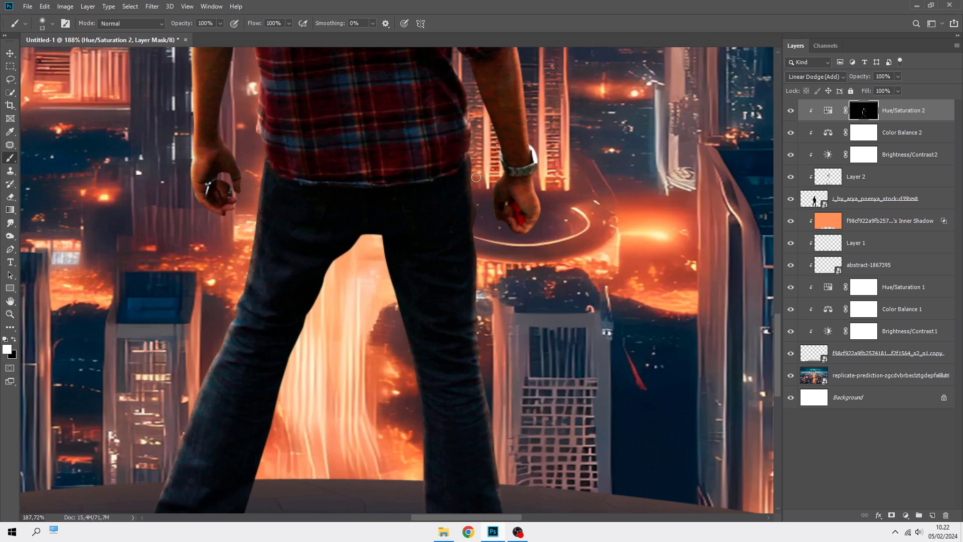
{"action": "scroll", "coordinate": [490, 330], "scroll_direction": "down", "scroll_amount": 3}
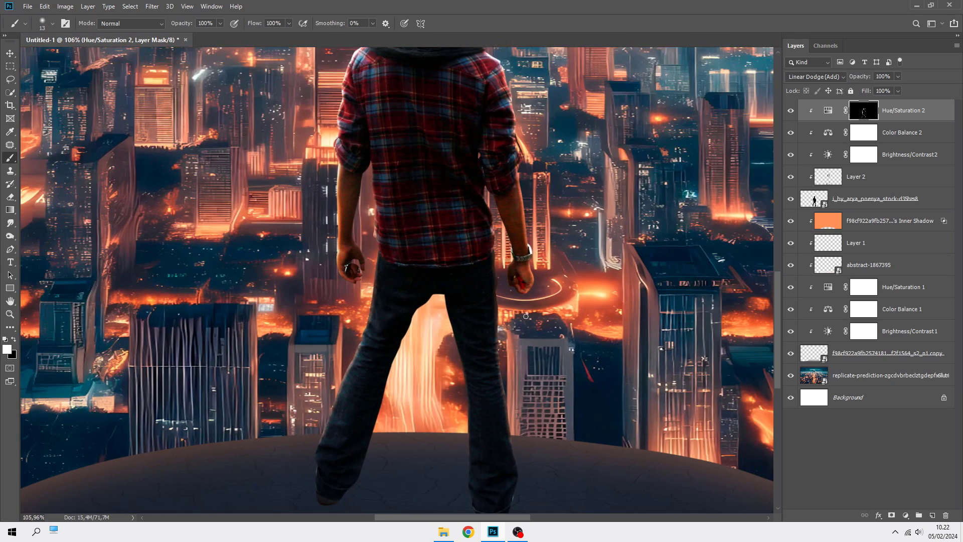
{"action": "scroll", "coordinate": [475, 318], "scroll_direction": "up", "scroll_amount": 2}
- Brush a soft glow over the man's hair and hood with a 101 px brush at 22% opacity, and compare with the adjustment hidden
{"action": "right_click", "coordinate": [389, 155], "text": "alt"}
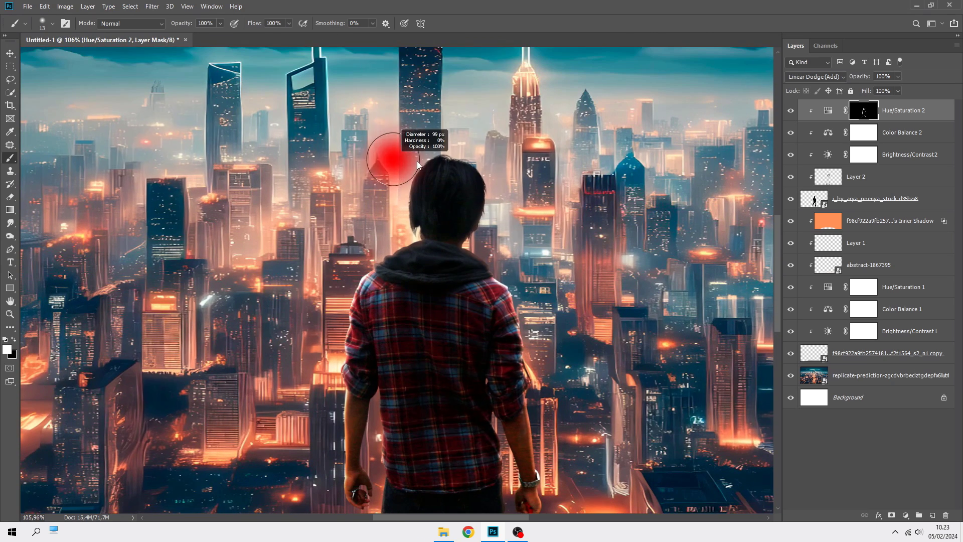
{"action": "scroll", "coordinate": [417, 161], "scroll_direction": "up", "scroll_amount": 2}
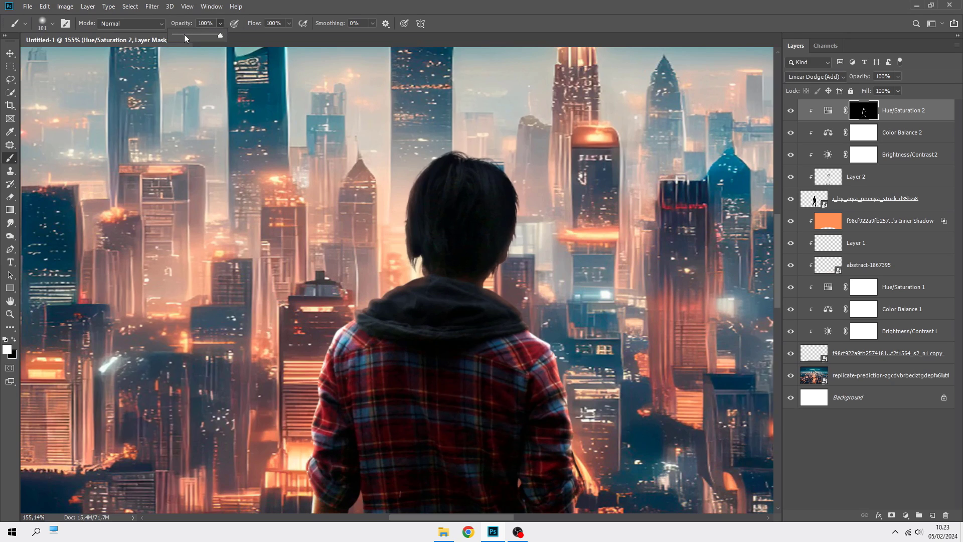
{"action": "left_click", "coordinate": [184, 34]}
{"action": "mouse_move", "coordinate": [415, 251]}
{"action": "left_mouse_down"}
{"action": "mouse_move", "coordinate": [409, 272]}
{"action": "mouse_move", "coordinate": [391, 278]}
{"action": "mouse_move", "coordinate": [426, 264]}
{"action": "mouse_move", "coordinate": [403, 227]}
{"action": "mouse_move", "coordinate": [425, 232]}
{"action": "left_mouse_up"}
{"action": "mouse_move", "coordinate": [511, 291]}
{"action": "left_mouse_down"}
{"action": "mouse_move", "coordinate": [492, 282]}
{"action": "mouse_move", "coordinate": [527, 227]}
{"action": "mouse_move", "coordinate": [504, 251]}
{"action": "mouse_move", "coordinate": [500, 290]}
{"action": "mouse_move", "coordinate": [521, 317]}
{"action": "mouse_move", "coordinate": [548, 323]}
{"action": "left_mouse_up"}
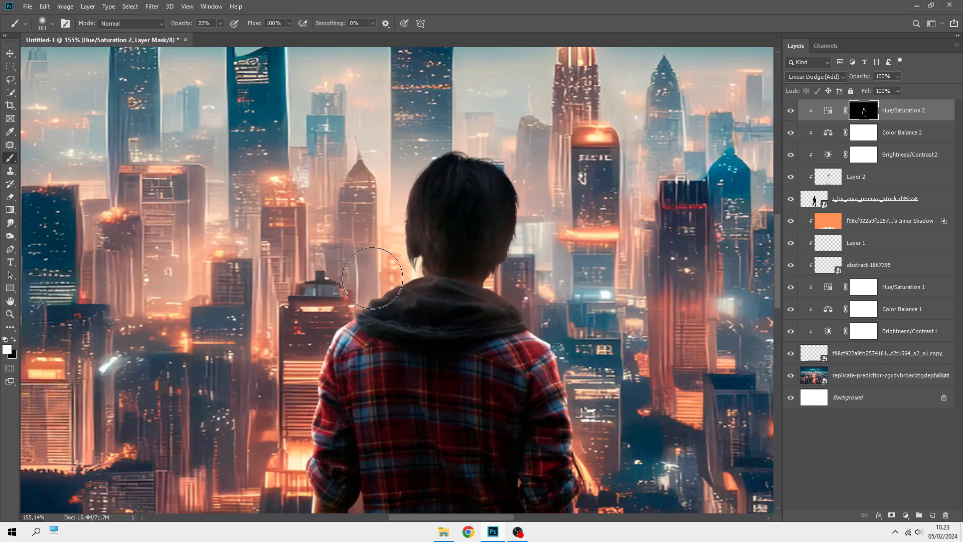
{"action": "scroll", "coordinate": [471, 187], "scroll_direction": "down", "scroll_amount": 5}
{"action": "scroll", "coordinate": [471, 187], "scroll_direction": "down", "scroll_amount": 2}
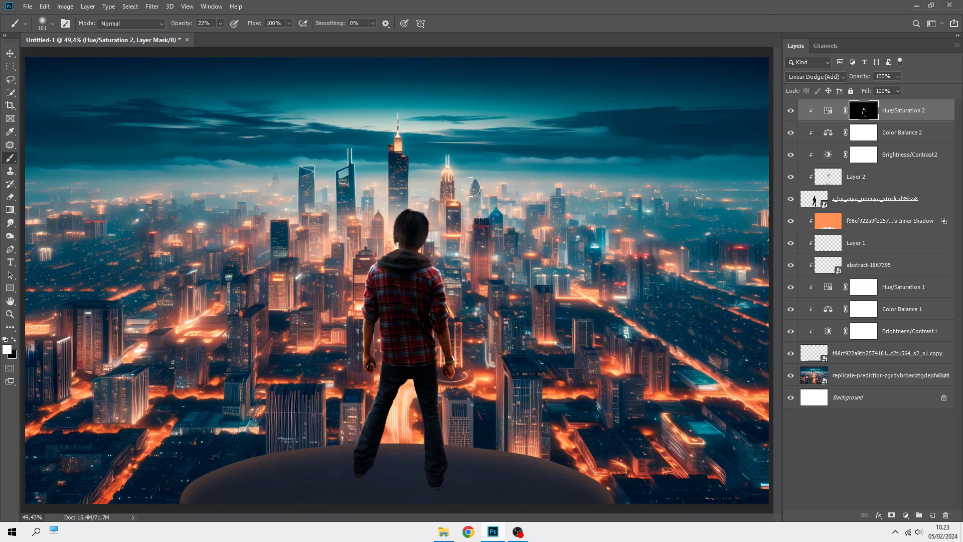
{"action": "left_click", "coordinate": [791, 112]}
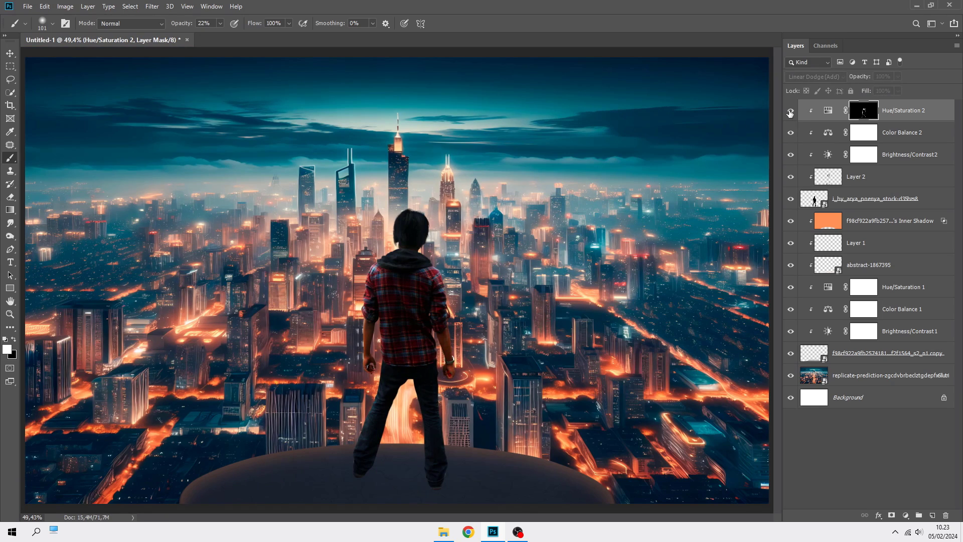
{"action": "left_click", "coordinate": [791, 111]}
- Add a new layer named "shadow" directly above the platform's Inner Shadow layer, beneath the man
{"action": "key", "text": "v"}
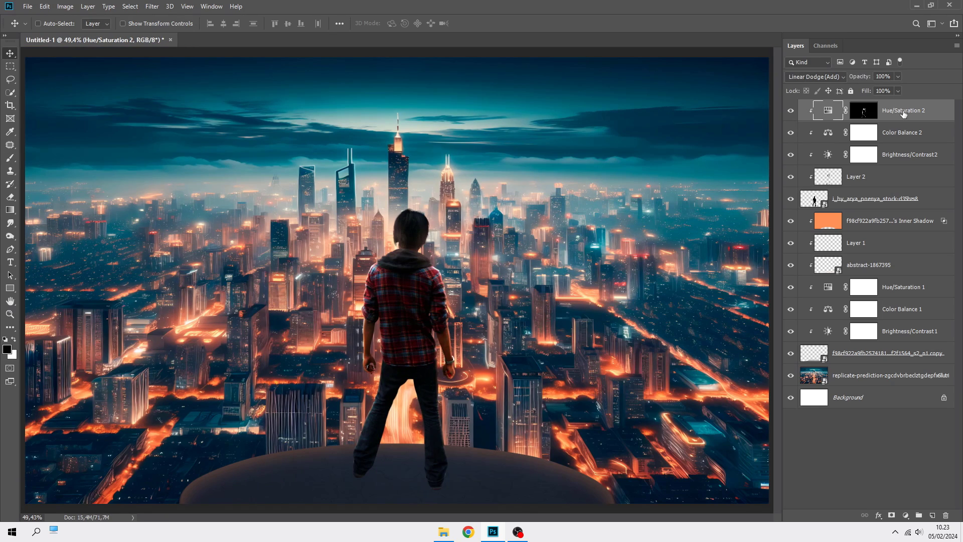
{"action": "left_click", "coordinate": [920, 219]}
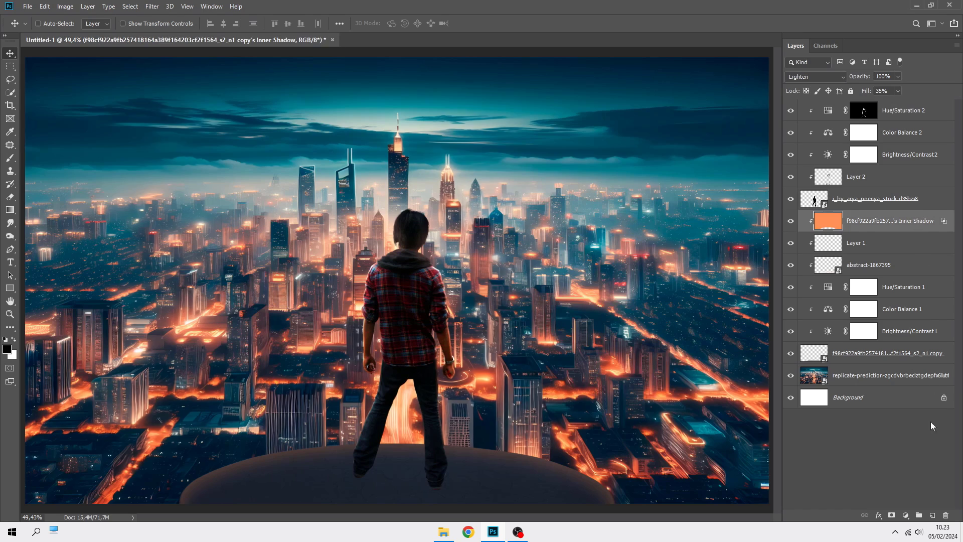
{"action": "left_click", "coordinate": [932, 515]}
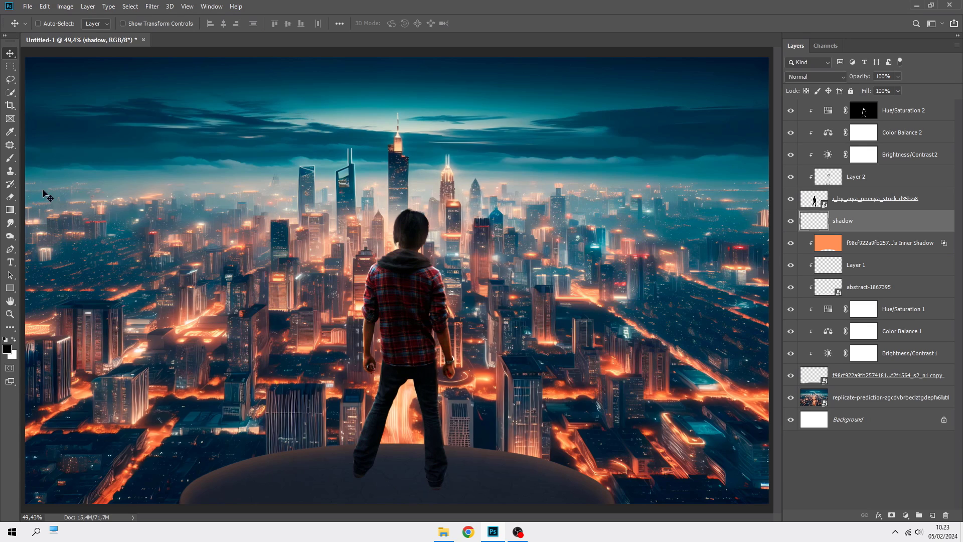
- Paint black shadows from both feet down to the canvas edge with a soft 62 px brush at 100% opacity
{"action": "left_click", "coordinate": [10, 160]}
{"action": "left_click", "coordinate": [45, 161]}
{"action": "scroll", "coordinate": [418, 481], "scroll_direction": "up", "scroll_amount": 3}
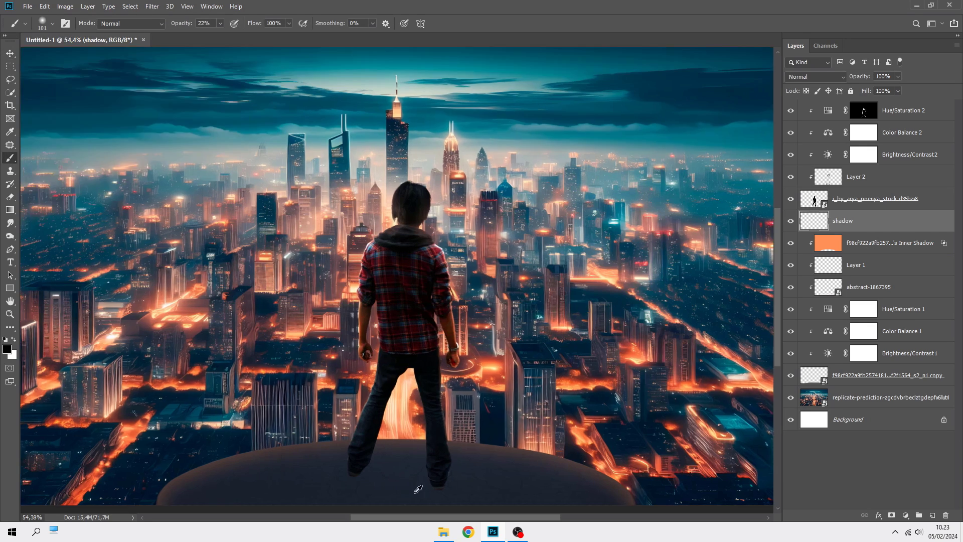
{"action": "scroll", "coordinate": [428, 468], "scroll_direction": "down", "scroll_amount": 2}
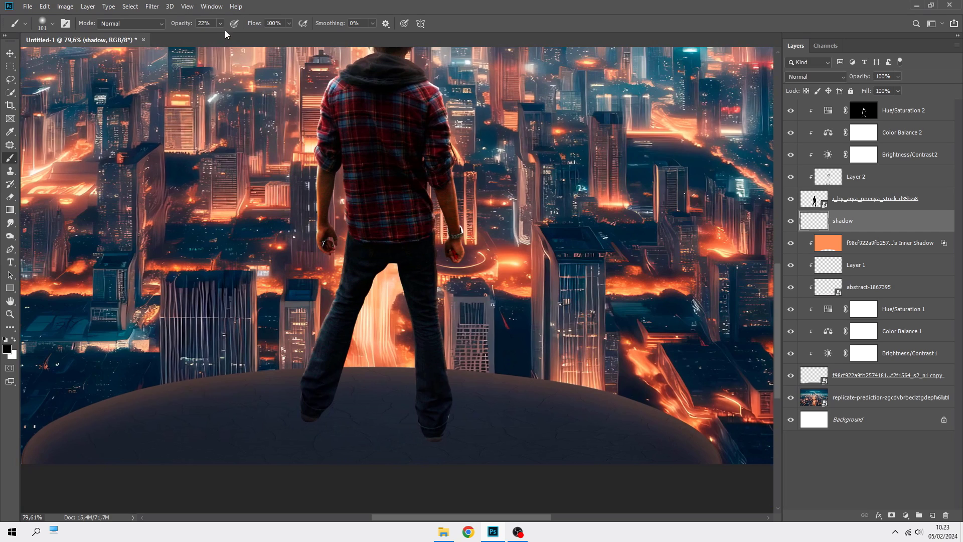
{"action": "key", "text": "0"}
{"action": "scroll", "coordinate": [382, 321], "scroll_direction": "down", "scroll_amount": 2}
{"action": "scroll", "coordinate": [441, 386], "scroll_direction": "up", "scroll_amount": 1}
{"action": "right_click", "coordinate": [456, 386], "text": "alt"}
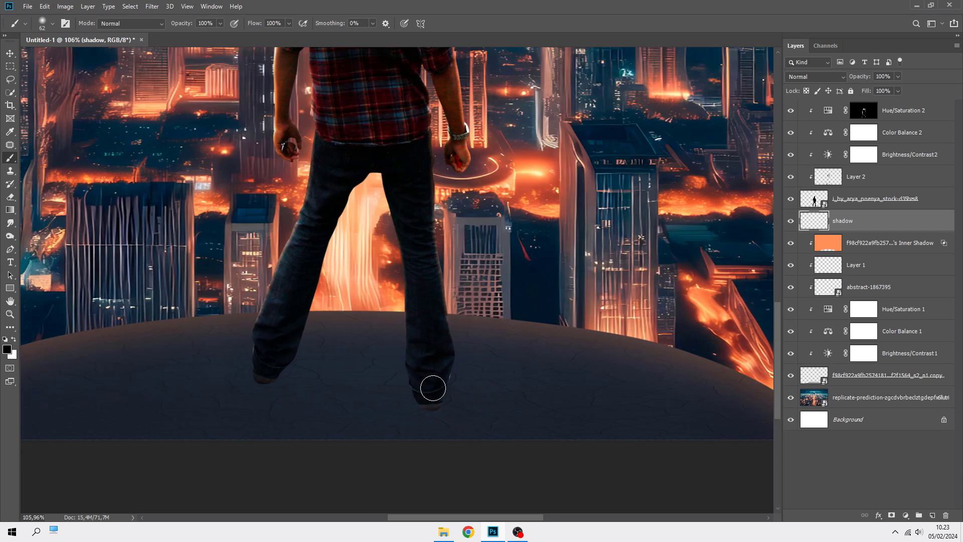
{"action": "left_click_drag", "start_coordinate": [433, 388], "coordinate": [432, 414]}
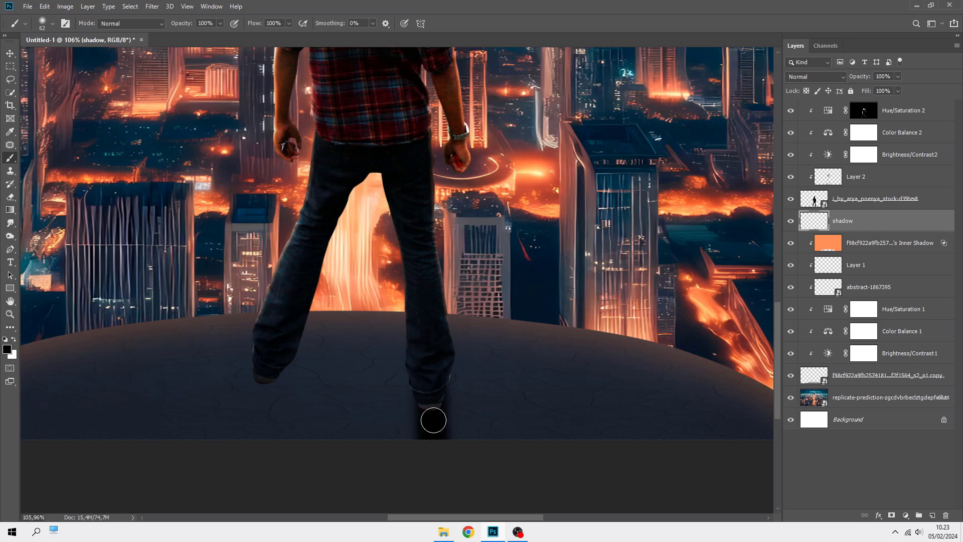
{"action": "mouse_move", "coordinate": [279, 348]}
{"action": "left_mouse_down"}
{"action": "mouse_move", "coordinate": [224, 452]}
{"action": "mouse_move", "coordinate": [264, 362]}
{"action": "mouse_move", "coordinate": [237, 446]}
{"action": "mouse_move", "coordinate": [273, 351]}
{"action": "left_mouse_up"}
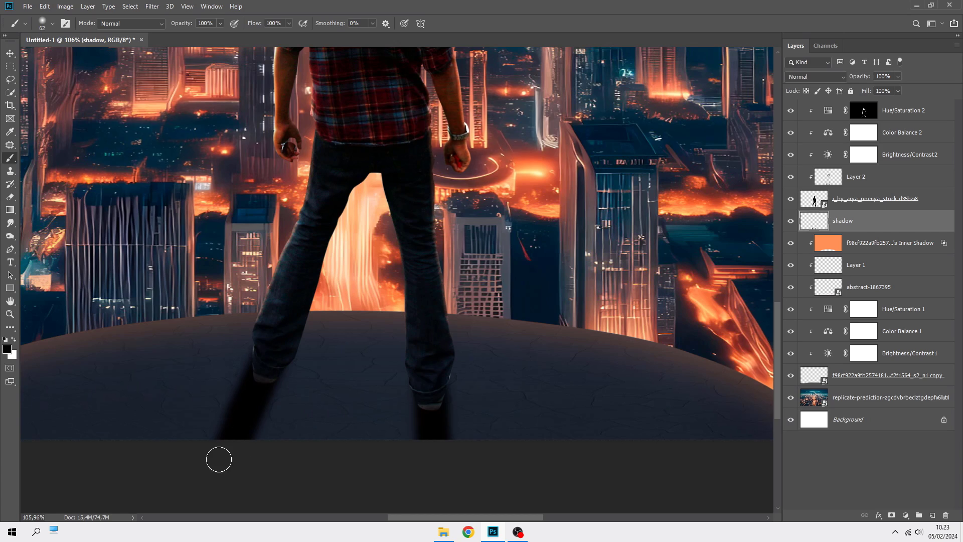
- Fade the outer ends of both foot shadows with the Eraser at 30% opacity, using 267 px and 120 px sizes
{"action": "left_click_drag", "start_coordinate": [10, 197], "coordinate": [34, 197]}
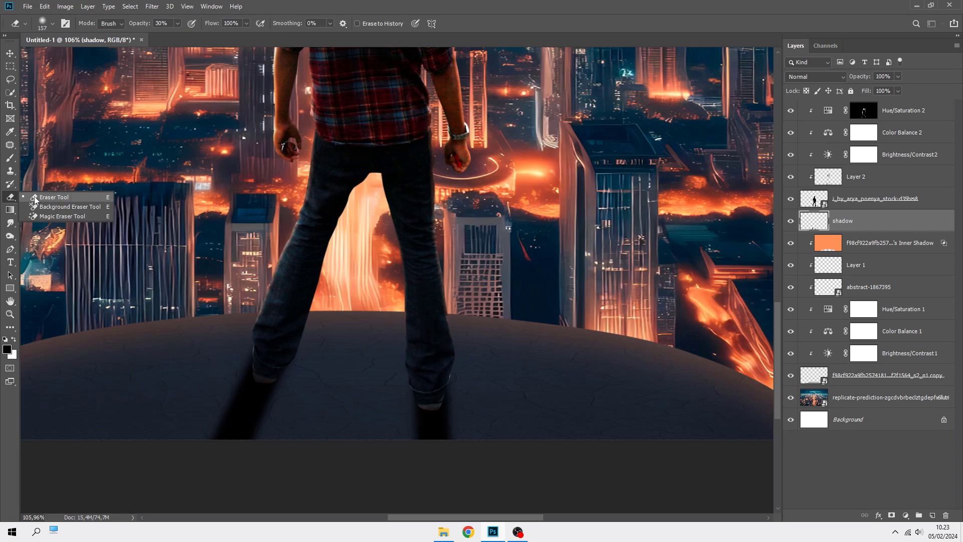
{"action": "scroll", "coordinate": [270, 401], "scroll_direction": "up", "scroll_amount": 3}
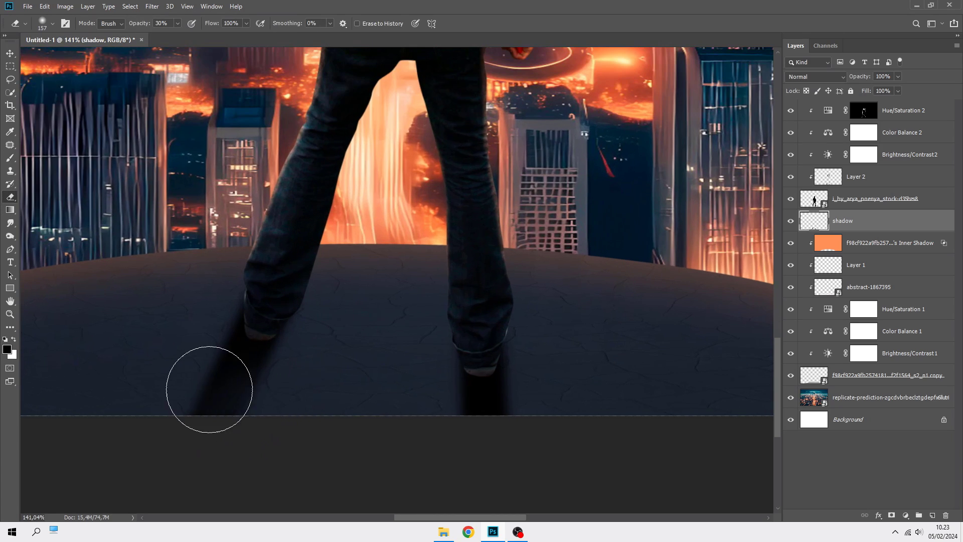
{"action": "key", "text": "bracketright"}
{"action": "mouse_move", "coordinate": [213, 400]}
{"action": "left_mouse_down"}
{"action": "mouse_move", "coordinate": [174, 339]}
{"action": "mouse_move", "coordinate": [197, 416]}
{"action": "left_mouse_up"}
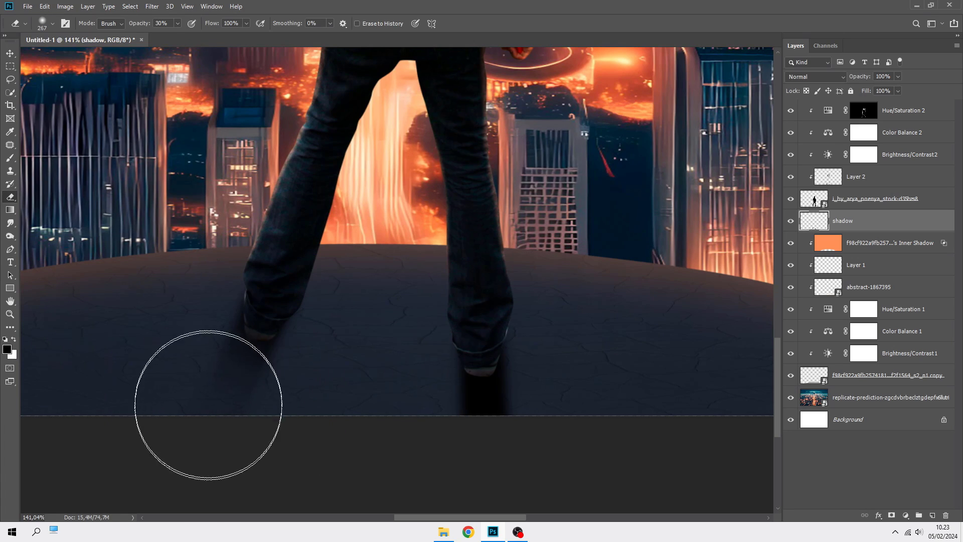
{"action": "key", "text": "bracketleft"}
{"action": "key", "text": "bracketleft"}
{"action": "key", "text": "bracketleft"}
{"action": "key", "text": "bracketleft"}
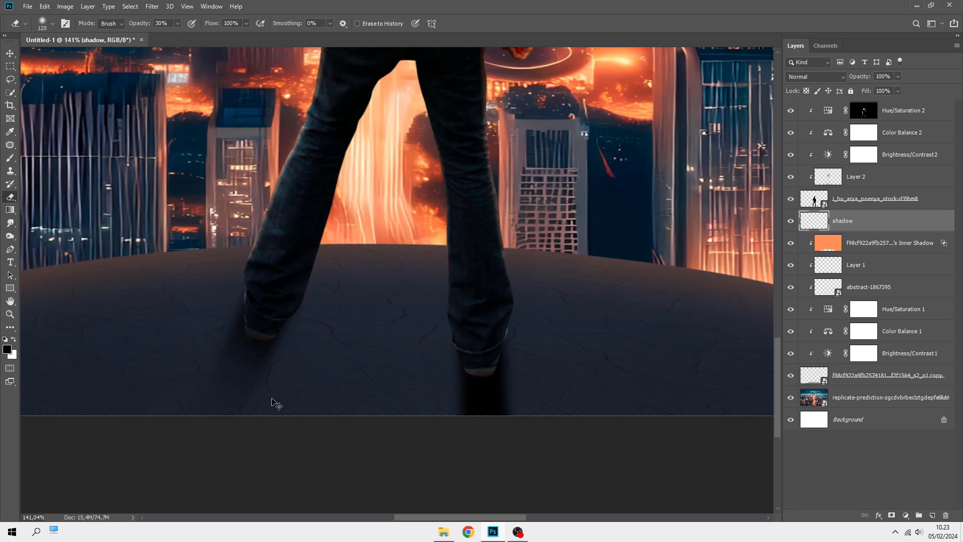
{"action": "mouse_move", "coordinate": [505, 435]}
{"action": "left_mouse_down"}
{"action": "mouse_move", "coordinate": [450, 400]}
{"action": "mouse_move", "coordinate": [484, 428]}
{"action": "mouse_move", "coordinate": [518, 396]}
{"action": "mouse_move", "coordinate": [531, 364]}
{"action": "mouse_move", "coordinate": [503, 423]}
{"action": "mouse_move", "coordinate": [465, 401]}
{"action": "mouse_move", "coordinate": [507, 423]}
{"action": "mouse_move", "coordinate": [441, 384]}
{"action": "mouse_move", "coordinate": [510, 404]}
{"action": "mouse_move", "coordinate": [276, 382]}
{"action": "mouse_move", "coordinate": [395, 339]}
{"action": "left_mouse_up"}
{"action": "scroll", "coordinate": [395, 339], "scroll_direction": "down", "scroll_amount": 4}
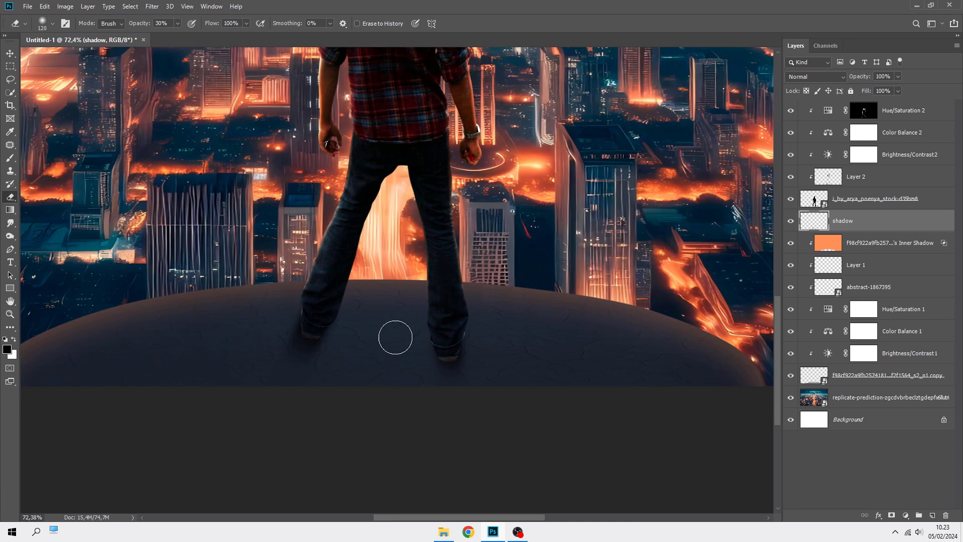
- Paint dark contact shadows directly beneath both shoes with a 12 px black brush at 30% opacity
{"action": "scroll", "coordinate": [361, 337], "scroll_direction": "up", "scroll_amount": 4}
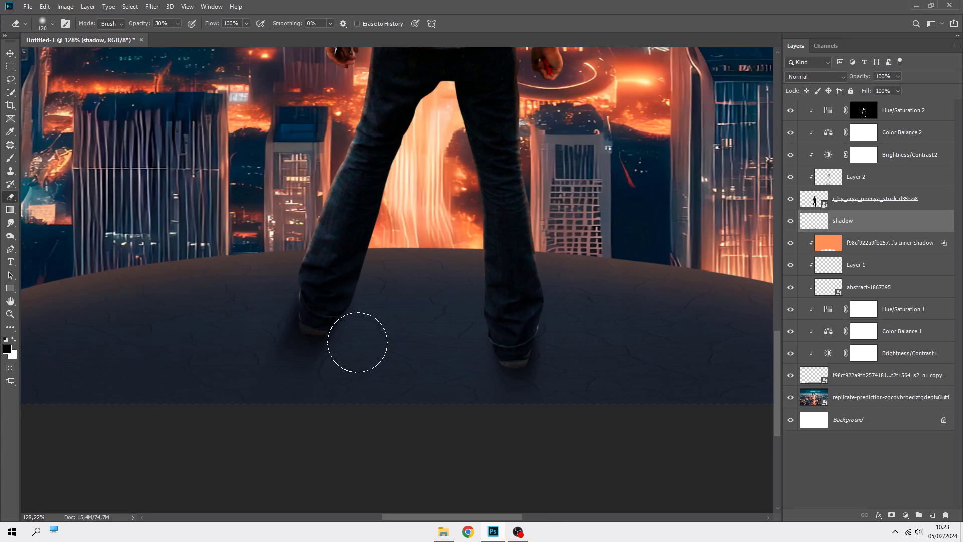
{"action": "left_click", "coordinate": [10, 158]}
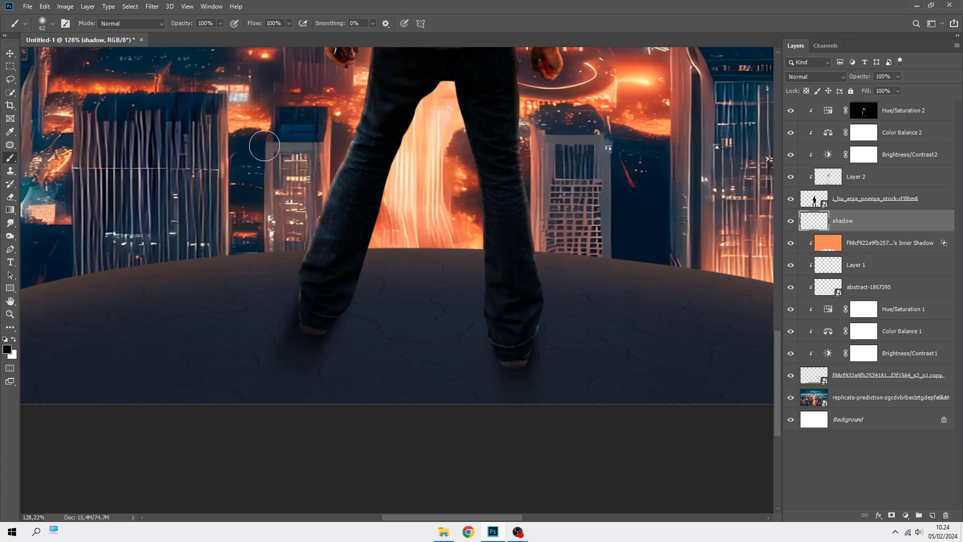
{"action": "scroll", "coordinate": [316, 326], "scroll_direction": "up", "scroll_amount": 5}
{"action": "right_click", "coordinate": [276, 330], "text": "alt"}
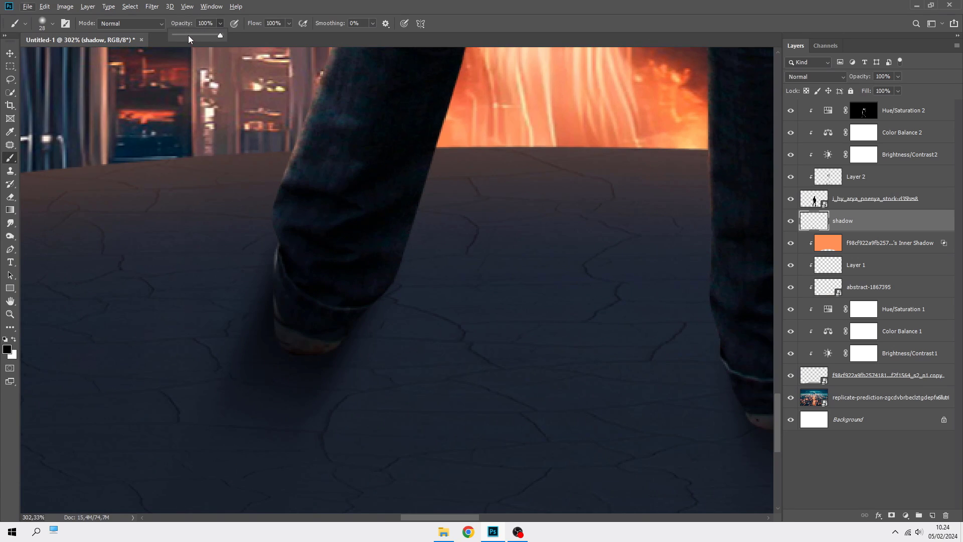
{"action": "key", "text": "3"}
{"action": "scroll", "coordinate": [284, 327], "scroll_direction": "up", "scroll_amount": 3}
{"action": "right_click", "coordinate": [286, 327], "text": "alt"}
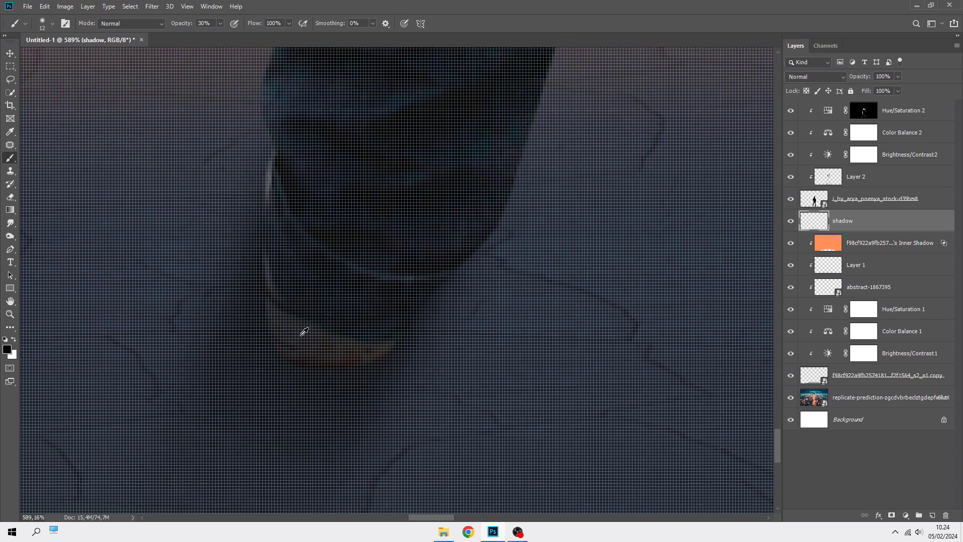
{"action": "scroll", "coordinate": [304, 332], "scroll_direction": "down", "scroll_amount": 2}
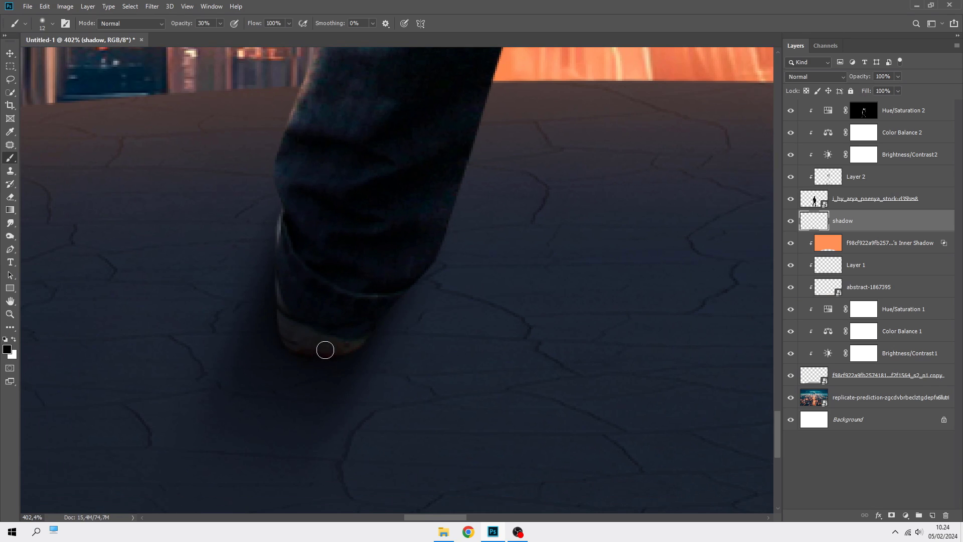
{"action": "left_click_drag", "start_coordinate": [418, 340], "coordinate": [198, 310]}
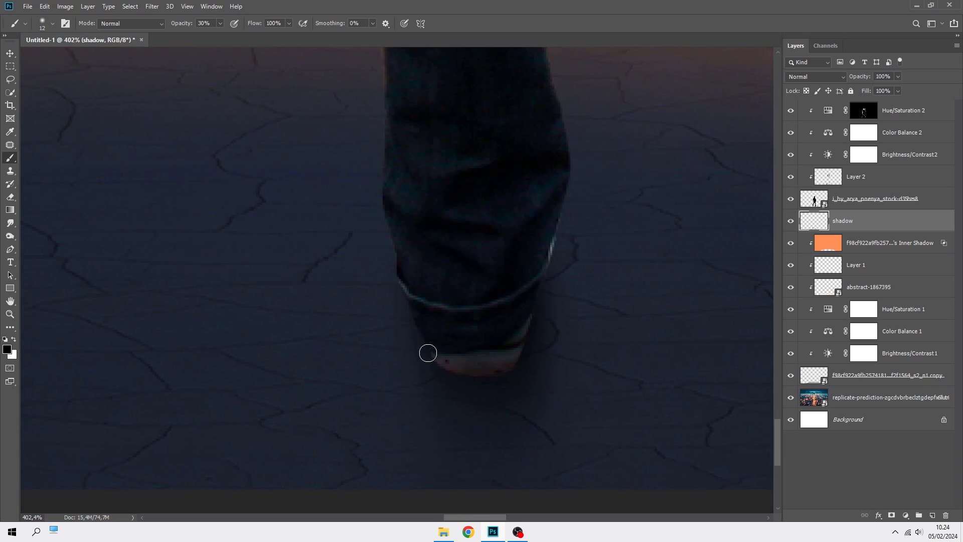
- Brush broad, faint shadows on the platform around the feet at 10% opacity, up to 307 px, and compare with the shadow layer hidden
{"action": "scroll", "coordinate": [505, 339], "scroll_direction": "down", "scroll_amount": 5}
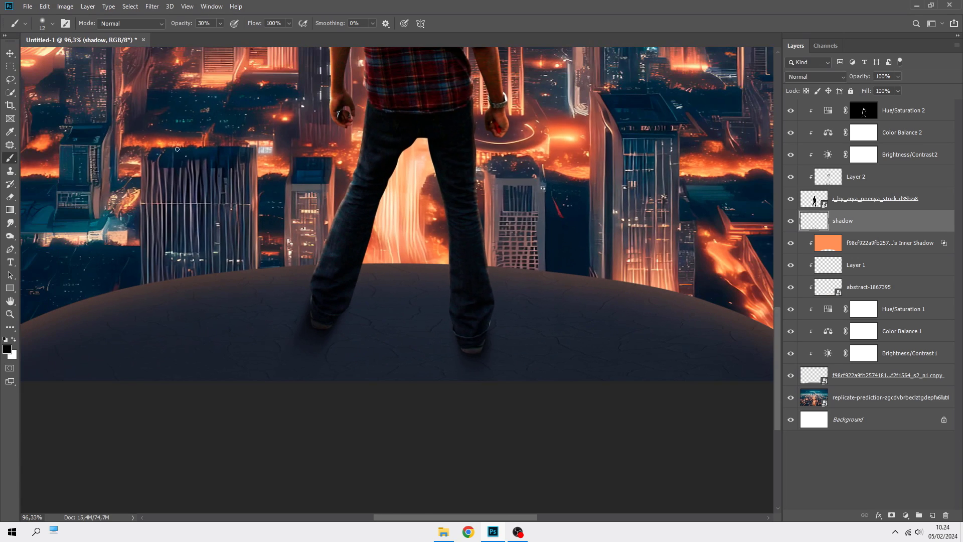
{"action": "left_click_drag", "start_coordinate": [214, 31], "coordinate": [209, 36]}
{"action": "left_click_drag", "start_coordinate": [374, 322], "coordinate": [396, 321]}
{"action": "left_click", "coordinate": [326, 313]}
{"action": "scroll", "coordinate": [510, 408], "scroll_direction": "down", "scroll_amount": 1}
{"action": "mouse_move", "coordinate": [467, 338]}
{"action": "left_mouse_down"}
{"action": "mouse_move", "coordinate": [484, 331]}
{"action": "mouse_move", "coordinate": [420, 351]}
{"action": "mouse_move", "coordinate": [466, 377]}
{"action": "left_mouse_up"}
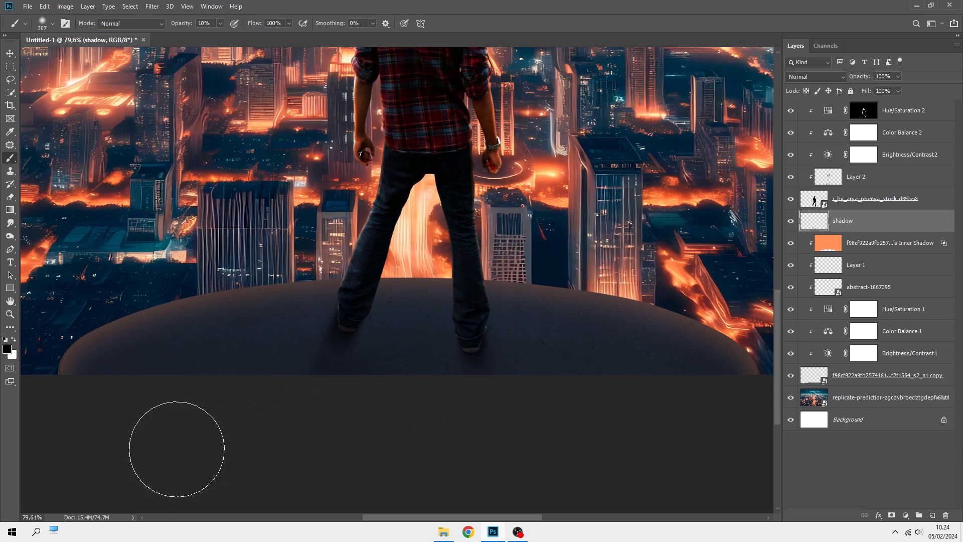
{"action": "mouse_move", "coordinate": [276, 374]}
{"action": "left_mouse_down"}
{"action": "mouse_move", "coordinate": [308, 393]}
{"action": "mouse_move", "coordinate": [301, 387]}
{"action": "left_mouse_up"}
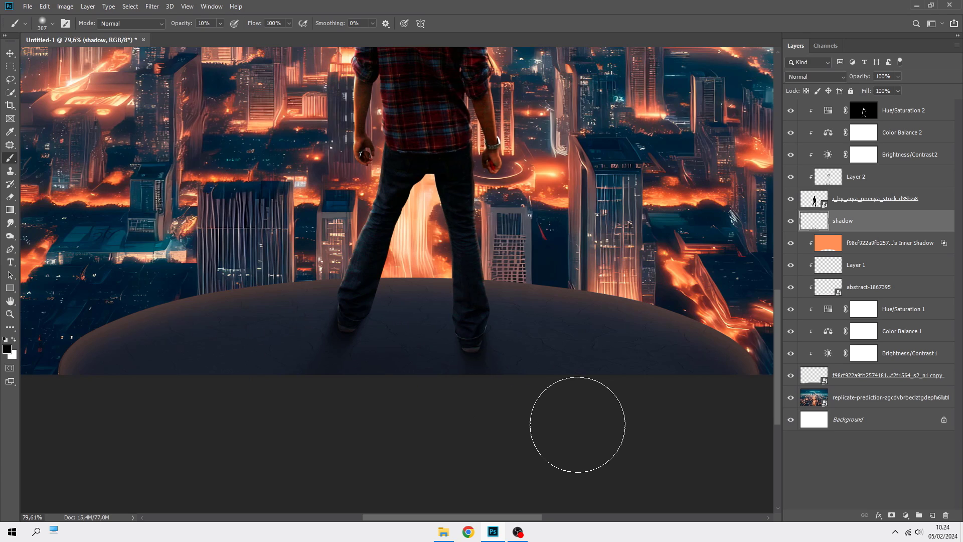
{"action": "key", "text": "ctrl+0"}
{"action": "left_click", "coordinate": [791, 221]}
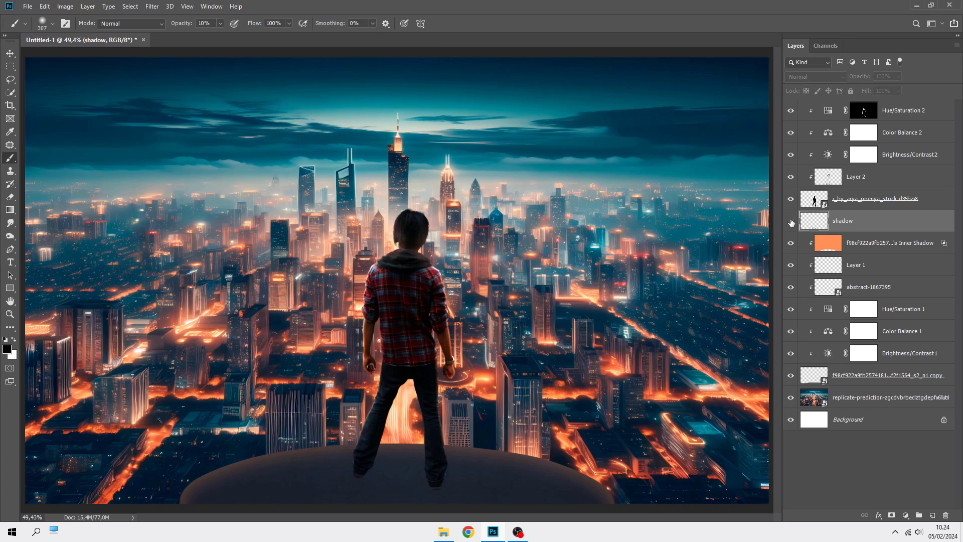
{"action": "left_click", "coordinate": [792, 222]}
{"action": "key", "text": "v"}
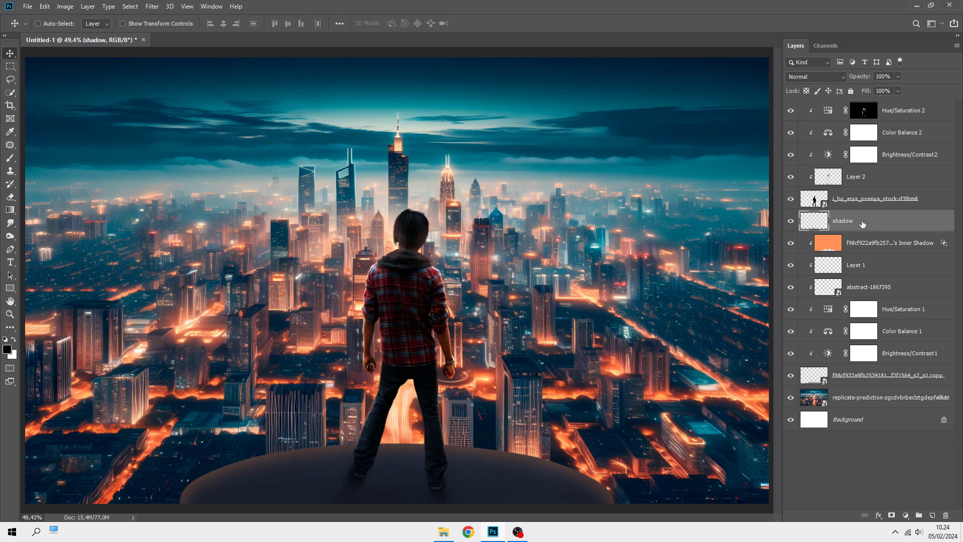
- Add a new layer named "light" directly above the city image layer, beneath the platform
{"action": "left_click", "coordinate": [875, 399]}
{"action": "left_click", "coordinate": [932, 515]}
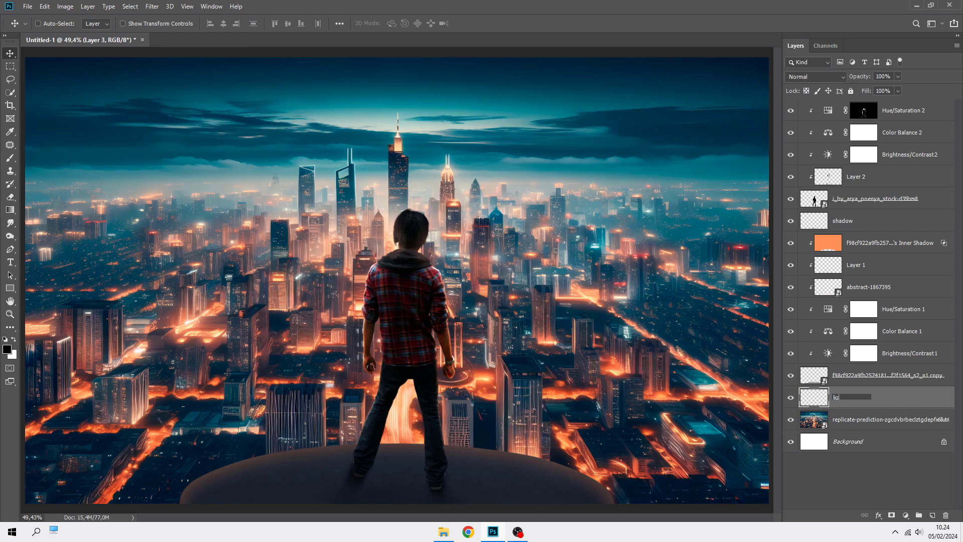
{"action": "key", "text": "Return"}
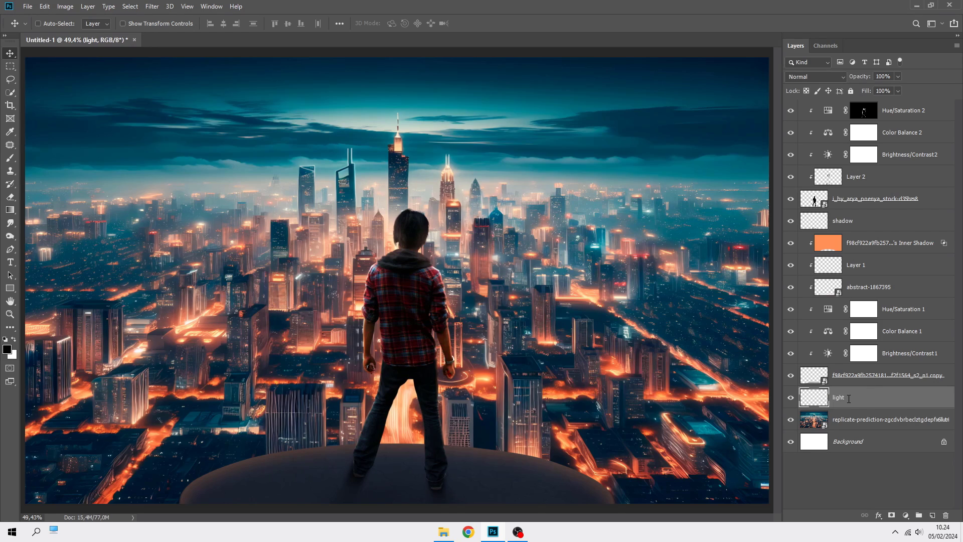
- Set the foreground colour to orange ff9f56 by sampling the city lights beside the man
{"action": "left_click", "coordinate": [11, 161]}
{"action": "left_click", "coordinate": [7, 349]}
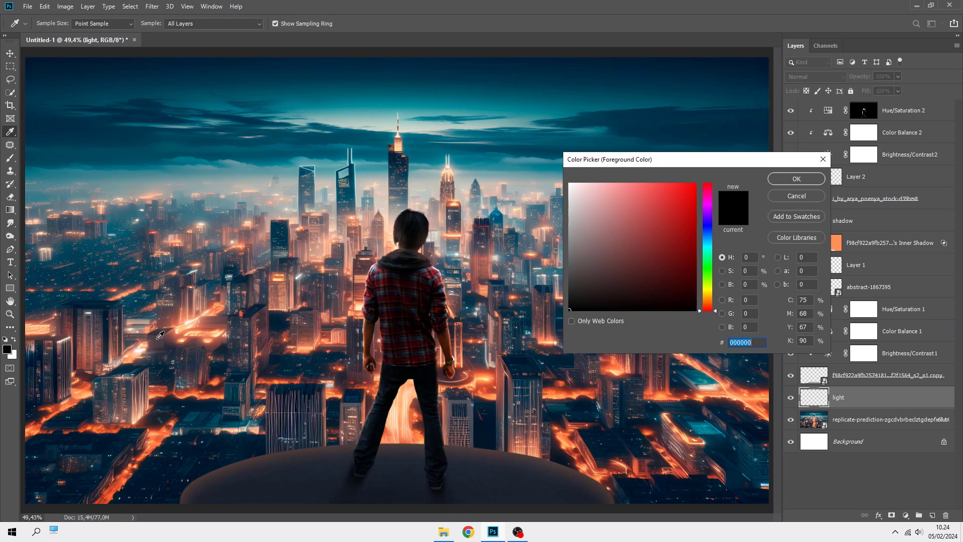
{"action": "left_click", "coordinate": [192, 321]}
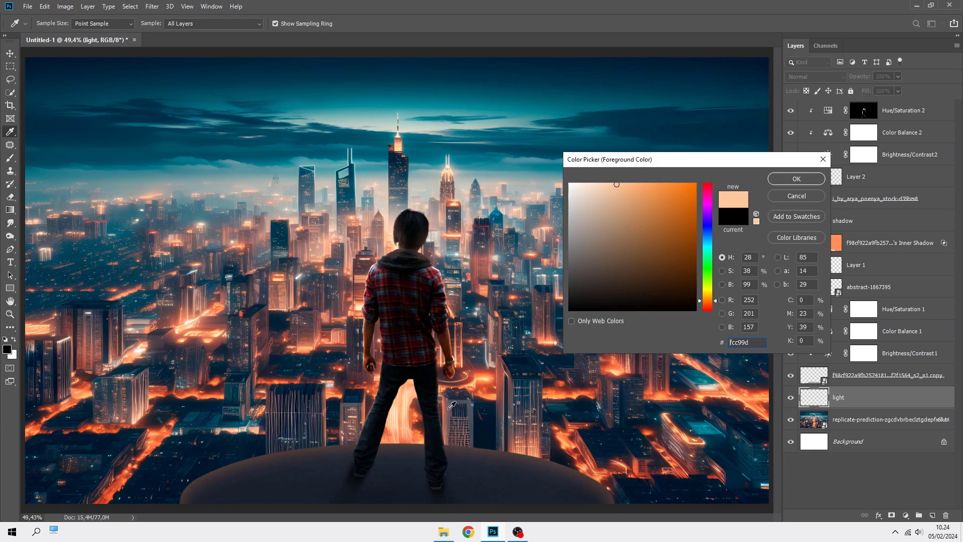
{"action": "left_click", "coordinate": [486, 377]}
{"action": "left_click", "coordinate": [486, 377]}
{"action": "left_click", "coordinate": [489, 372]}
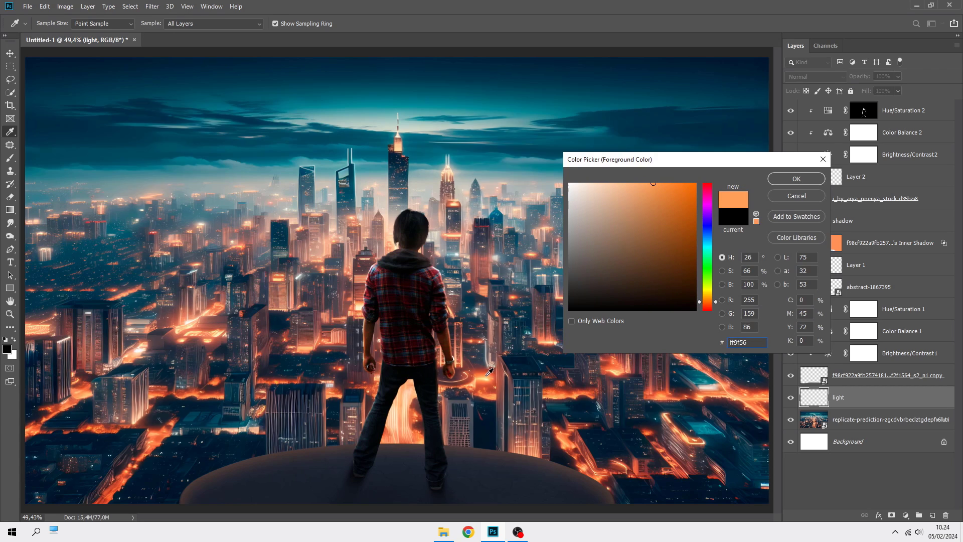
{"action": "left_click", "coordinate": [797, 178]}
- Brush a soft orange glow over the city around the platform's edge with a 1017 px brush at 10% opacity
{"action": "key", "text": "b"}
{"action": "scroll", "coordinate": [557, 331], "scroll_direction": "down", "scroll_amount": 3}
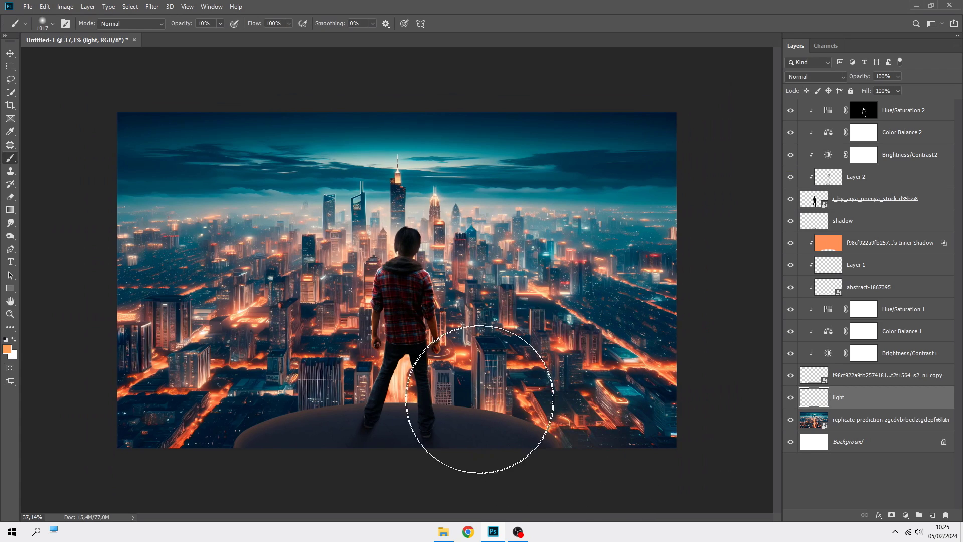
{"action": "mouse_move", "coordinate": [416, 385]}
{"action": "left_mouse_down"}
{"action": "mouse_move", "coordinate": [341, 420]}
{"action": "mouse_move", "coordinate": [344, 344]}
{"action": "mouse_move", "coordinate": [441, 367]}
{"action": "mouse_move", "coordinate": [417, 405]}
{"action": "mouse_move", "coordinate": [292, 430]}
{"action": "mouse_move", "coordinate": [234, 459]}
{"action": "mouse_move", "coordinate": [231, 394]}
{"action": "mouse_move", "coordinate": [207, 474]}
{"action": "mouse_move", "coordinate": [292, 432]}
{"action": "mouse_move", "coordinate": [342, 444]}
{"action": "left_mouse_up"}
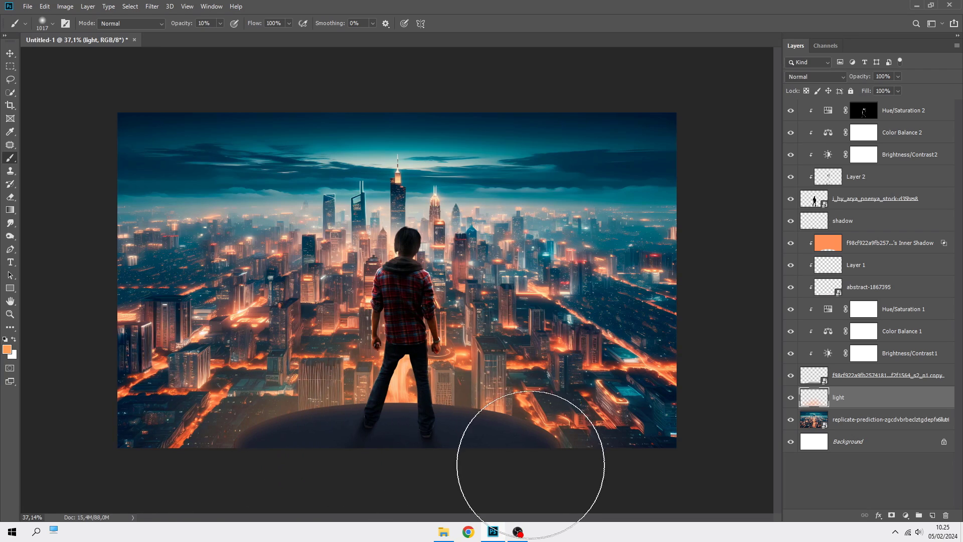
{"action": "scroll", "coordinate": [531, 477], "scroll_direction": "up", "scroll_amount": 1}
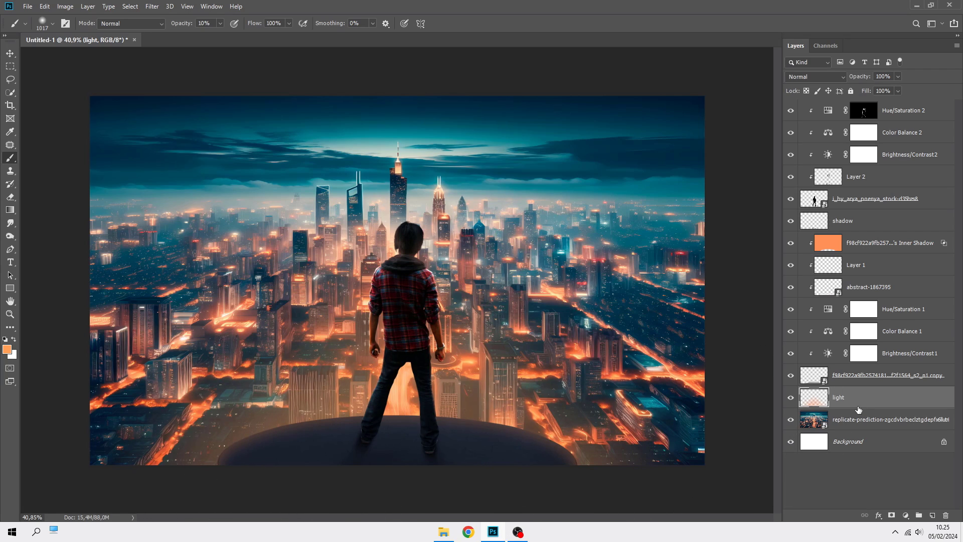
- Add a new layer above "light" with Color Dodge blending and brush more orange glow around the platform at 10% opacity
{"action": "left_click", "coordinate": [931, 515]}
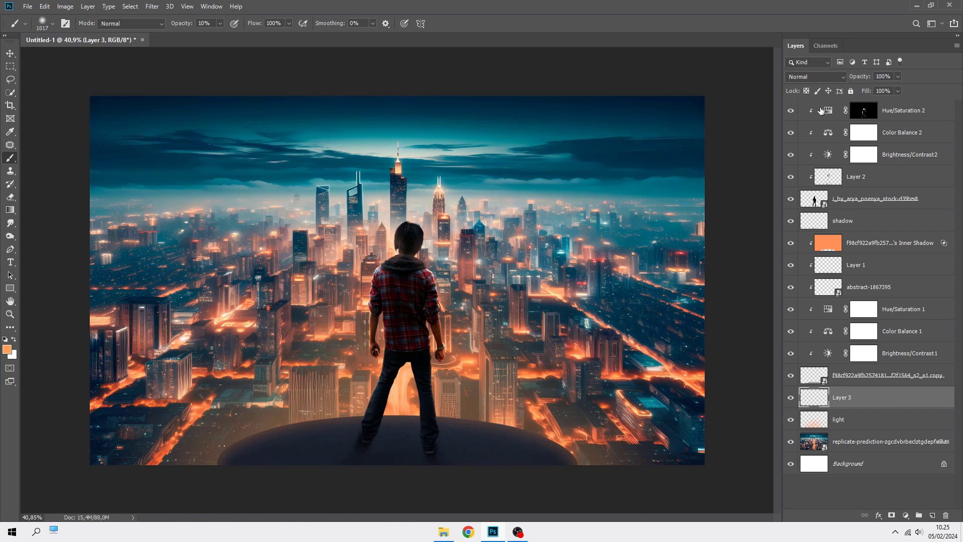
{"action": "left_click", "coordinate": [818, 78]}
{"action": "left_click", "coordinate": [830, 183]}
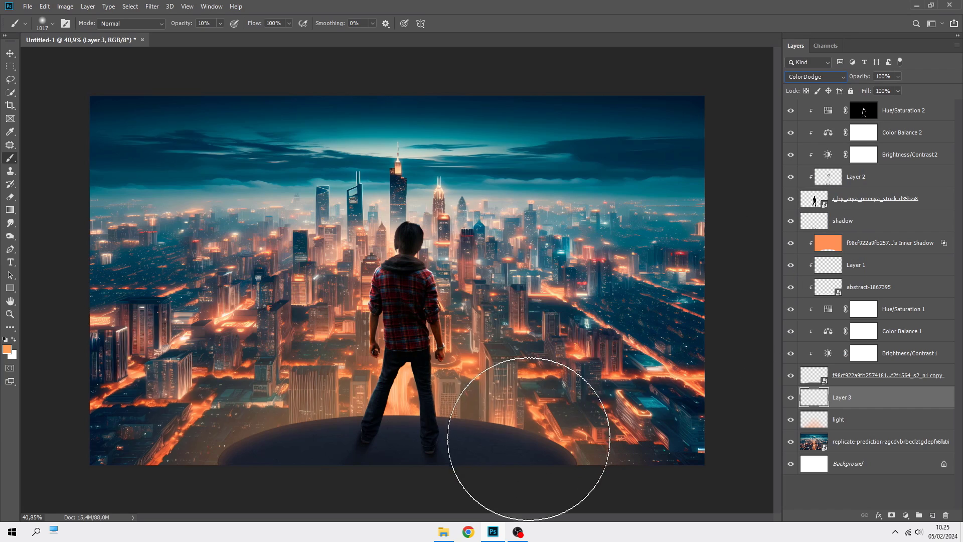
{"action": "mouse_move", "coordinate": [524, 452]}
{"action": "left_mouse_down"}
{"action": "mouse_move", "coordinate": [469, 445]}
{"action": "mouse_move", "coordinate": [539, 480]}
{"action": "mouse_move", "coordinate": [376, 440]}
{"action": "mouse_move", "coordinate": [279, 462]}
{"action": "mouse_move", "coordinate": [404, 445]}
{"action": "mouse_move", "coordinate": [418, 399]}
{"action": "mouse_move", "coordinate": [549, 405]}
{"action": "left_mouse_up"}
- Sample a reddish orange from the lit tower and brush it over the buildings around the man with a 611 px brush
{"action": "right_click", "coordinate": [397, 317], "text": "alt"}
{"action": "scroll", "coordinate": [416, 234], "scroll_direction": "up", "scroll_amount": 5}
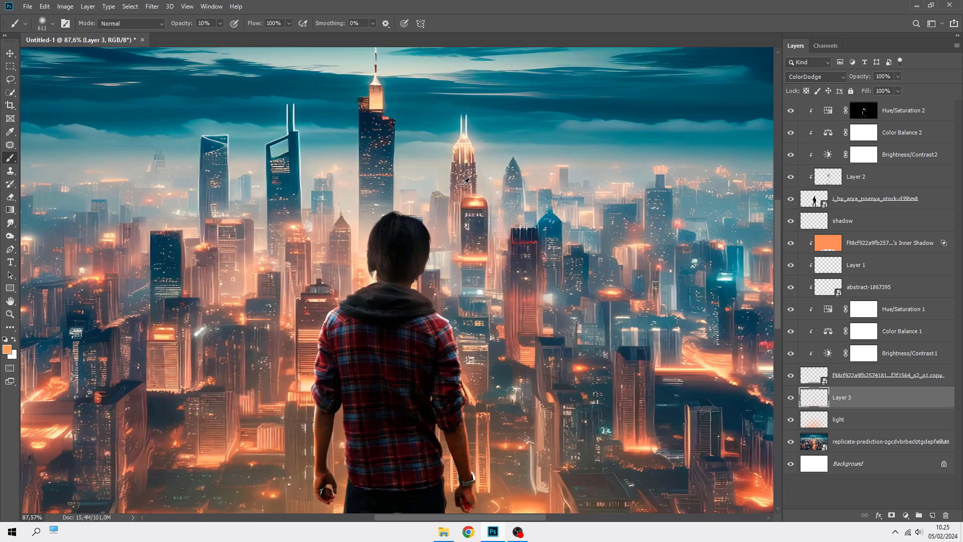
{"action": "scroll", "coordinate": [465, 182], "scroll_direction": "up", "scroll_amount": 4}
{"action": "left_click", "coordinate": [466, 209], "text": "alt"}
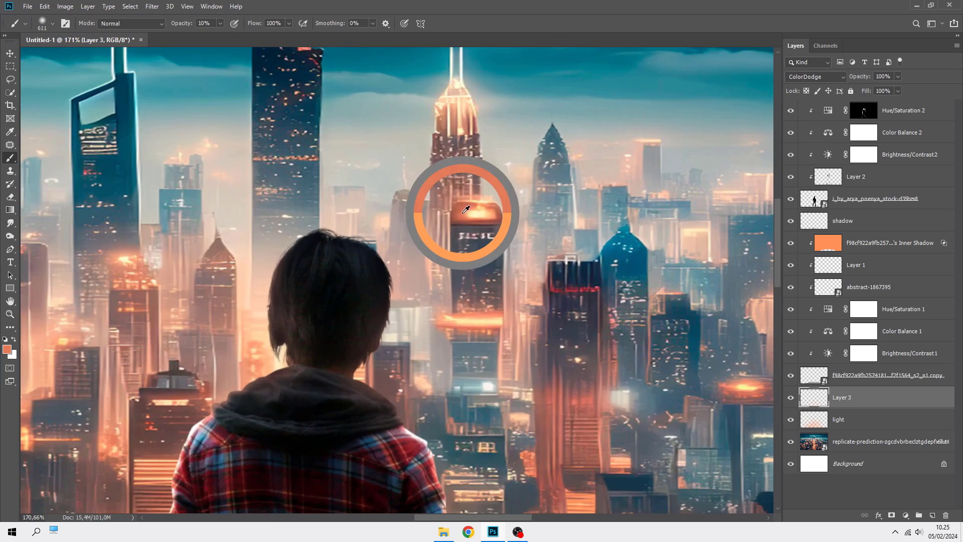
{"action": "scroll", "coordinate": [404, 273], "scroll_direction": "down", "scroll_amount": 3}
{"action": "scroll", "coordinate": [402, 275], "scroll_direction": "down", "scroll_amount": 3}
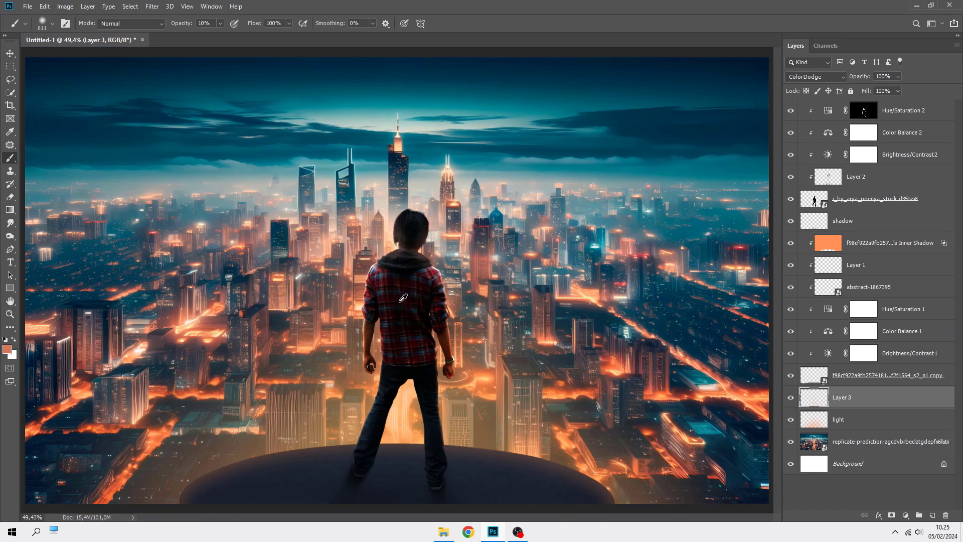
{"action": "mouse_move", "coordinate": [452, 259]}
{"action": "left_mouse_down"}
{"action": "mouse_move", "coordinate": [409, 271]}
{"action": "mouse_move", "coordinate": [399, 306]}
{"action": "mouse_move", "coordinate": [441, 356]}
{"action": "mouse_move", "coordinate": [481, 377]}
{"action": "left_mouse_up"}
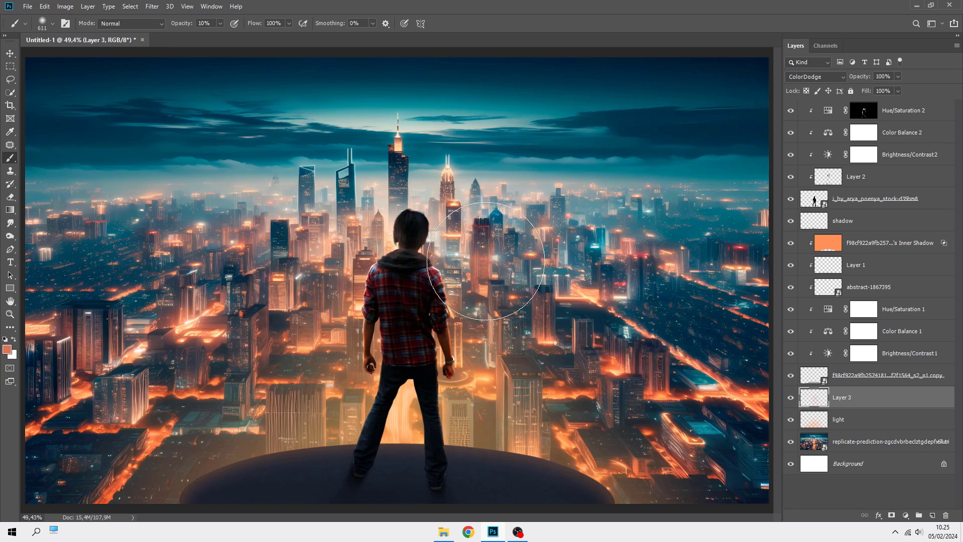
{"action": "scroll", "coordinate": [395, 279], "scroll_direction": "down", "scroll_amount": 1}
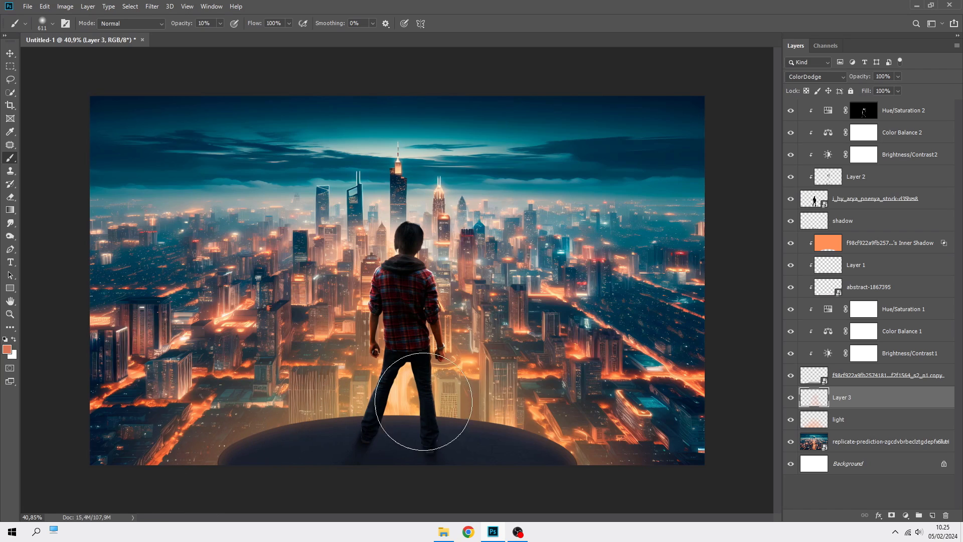
- Compare the scene with the Color Dodge layer and the light layer each hidden in turn
{"action": "scroll", "coordinate": [419, 411], "scroll_direction": "down", "scroll_amount": 1}
{"action": "left_click", "coordinate": [791, 398]}
{"action": "left_click", "coordinate": [791, 397]}
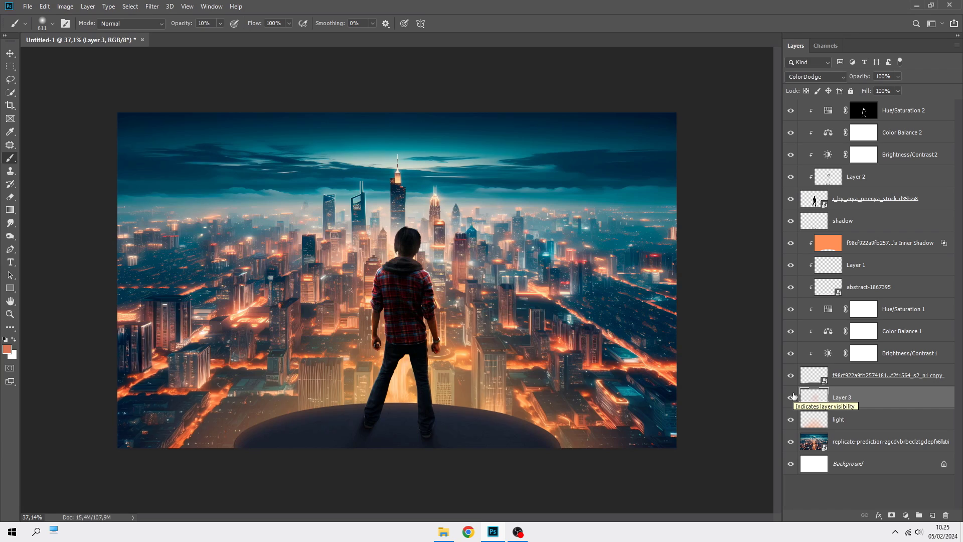
{"action": "key", "text": "v"}
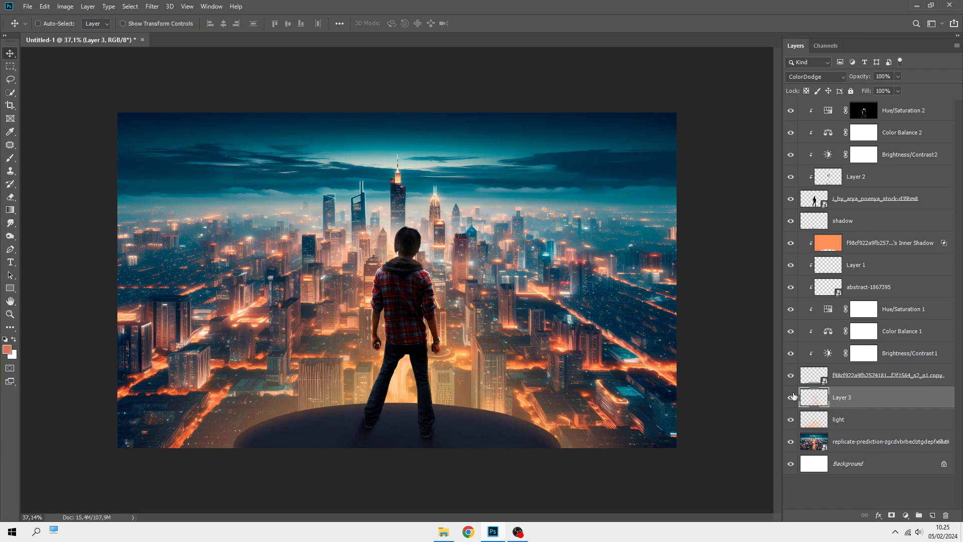
{"action": "left_click", "coordinate": [791, 419]}
{"action": "left_click", "coordinate": [791, 419]}
- Fine-tune the hue of the "light" layer and of the Color Dodge layer above it with separate Hue/Saturation adjustments
{"action": "left_click", "coordinate": [851, 422]}
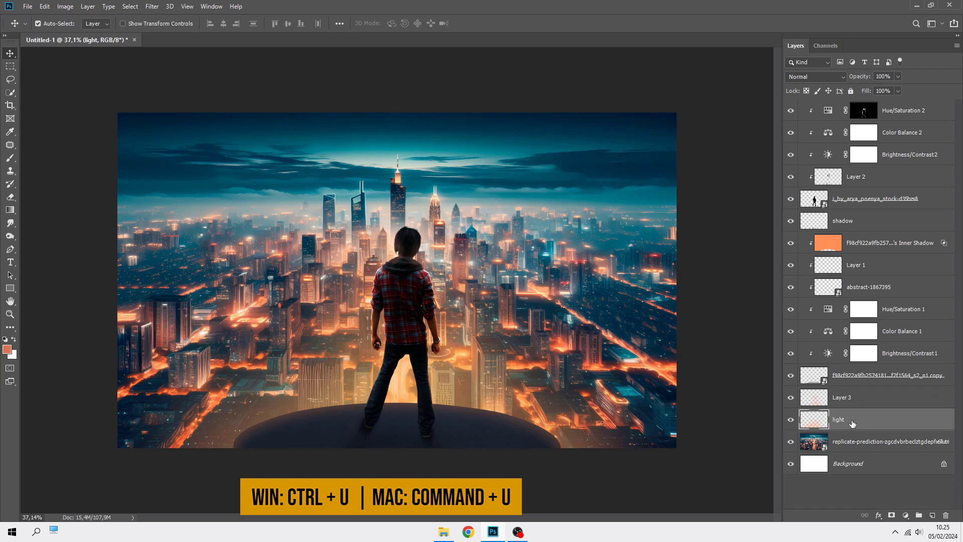
{"action": "key", "text": "ctrl+u"}
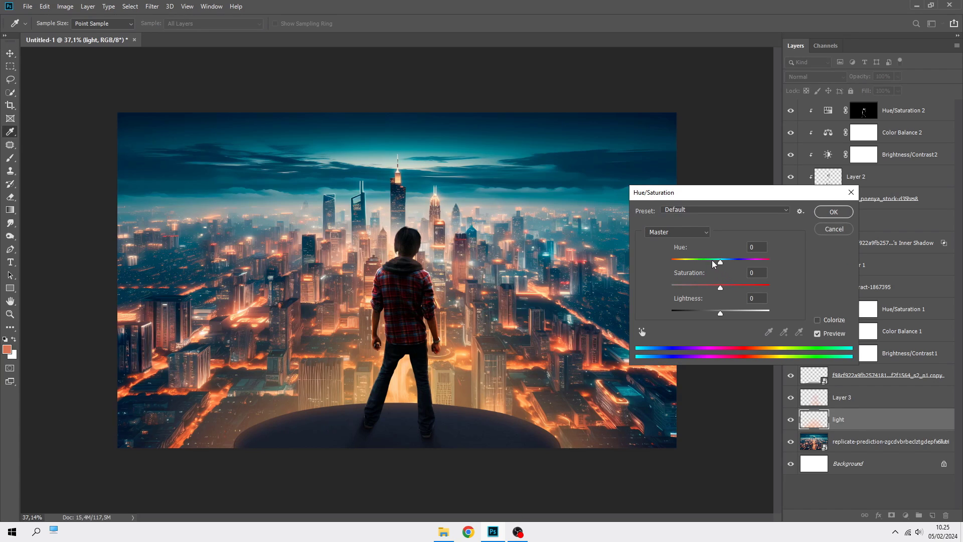
{"action": "left_click_drag", "start_coordinate": [714, 264], "coordinate": [719, 264]}
{"action": "left_click", "coordinate": [830, 217]}
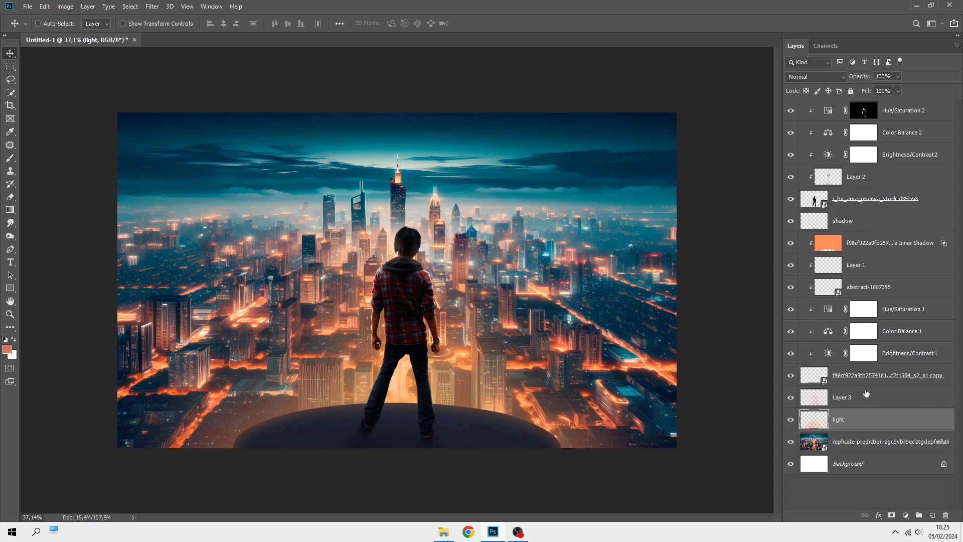
{"action": "left_click", "coordinate": [865, 394]}
{"action": "key", "text": "ctrl+u"}
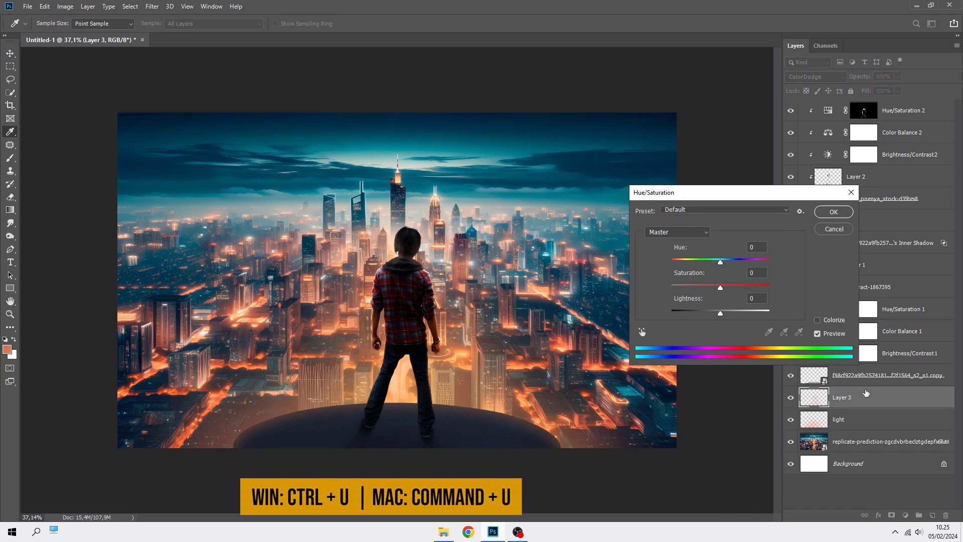
{"action": "left_click_drag", "start_coordinate": [721, 261], "coordinate": [719, 264]}
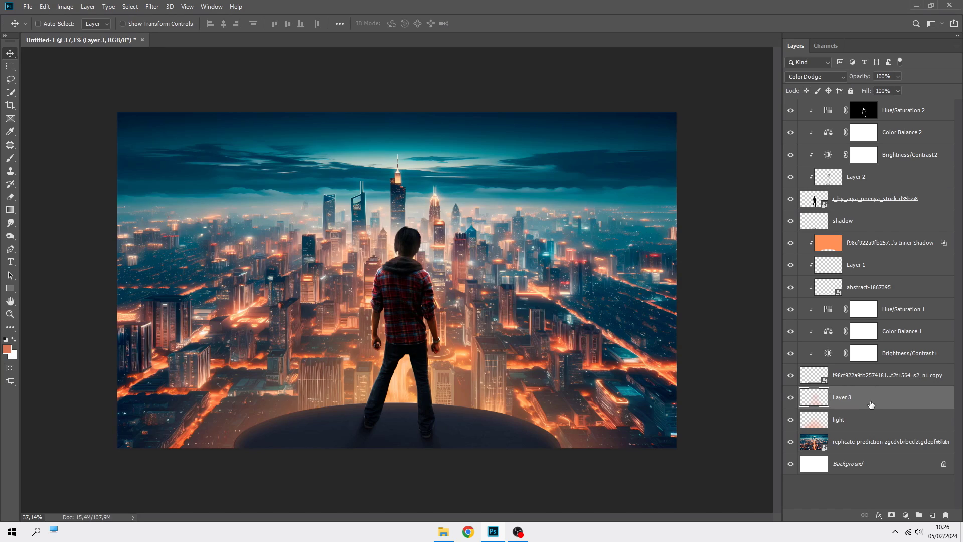
- Add a Selective Color adjustment layer at the top of the stack and, for Yellows, strongly reduce cyan and increase yellow
{"action": "left_click", "coordinate": [897, 111]}
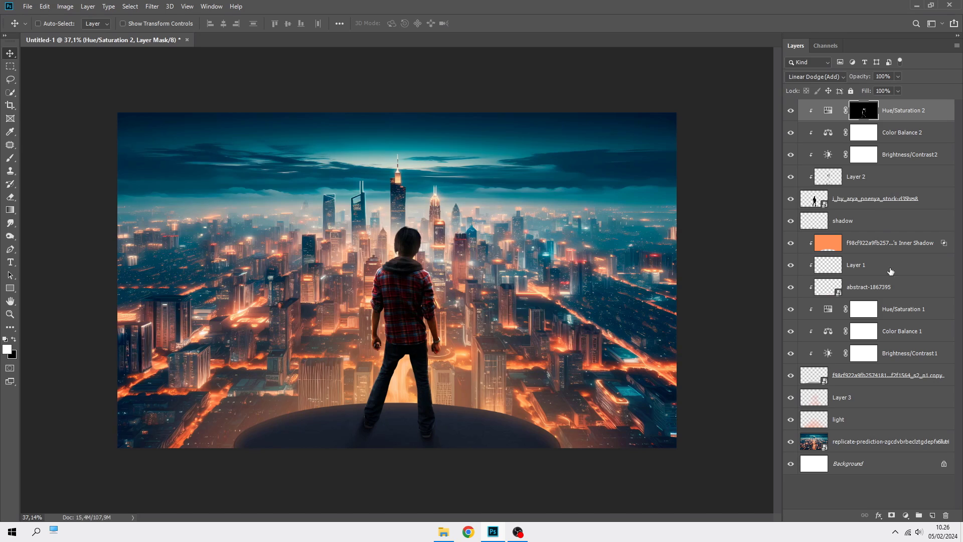
{"action": "left_click", "coordinate": [907, 515]}
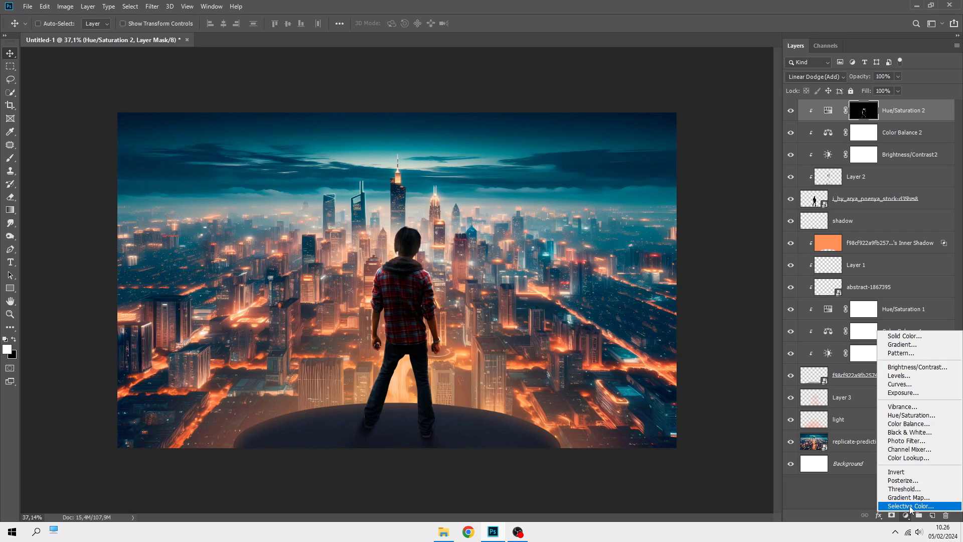
{"action": "left_click", "coordinate": [911, 506]}
{"action": "left_click", "coordinate": [695, 213]}
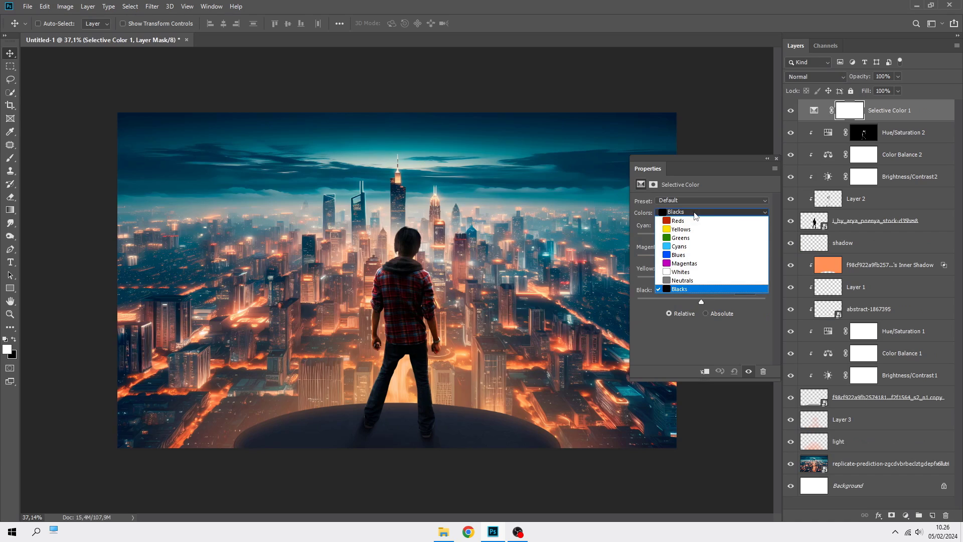
{"action": "left_click", "coordinate": [684, 224]}
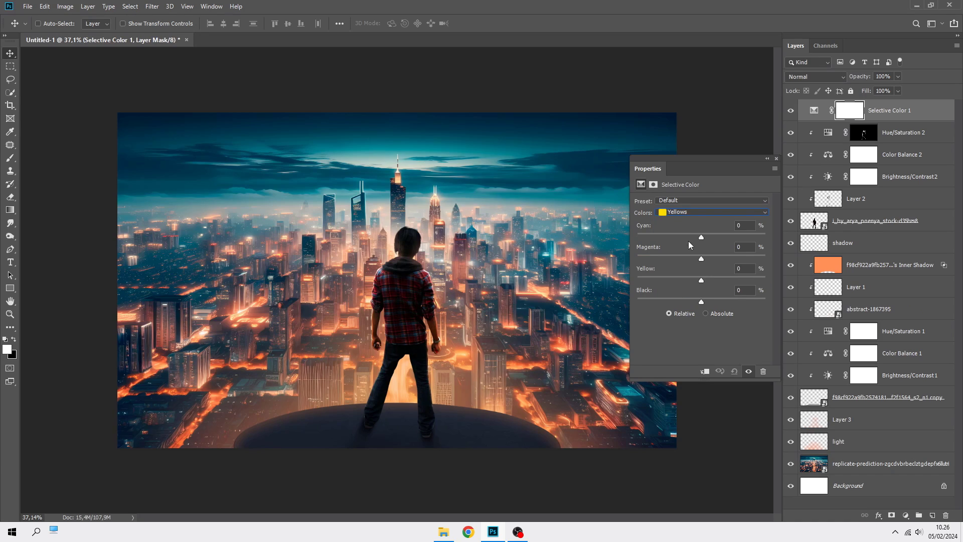
{"action": "left_click_drag", "start_coordinate": [701, 238], "coordinate": [636, 239]}
{"action": "left_click_drag", "start_coordinate": [700, 281], "coordinate": [739, 283]}
- For Reds in the Selective Color adjustment, set cyan to -16%, magenta to +16% and yellow to +27%
{"action": "left_click", "coordinate": [678, 213]}
{"action": "left_click", "coordinate": [685, 222]}
{"action": "left_click", "coordinate": [684, 234]}
{"action": "left_click_drag", "start_coordinate": [705, 257], "coordinate": [719, 280]}
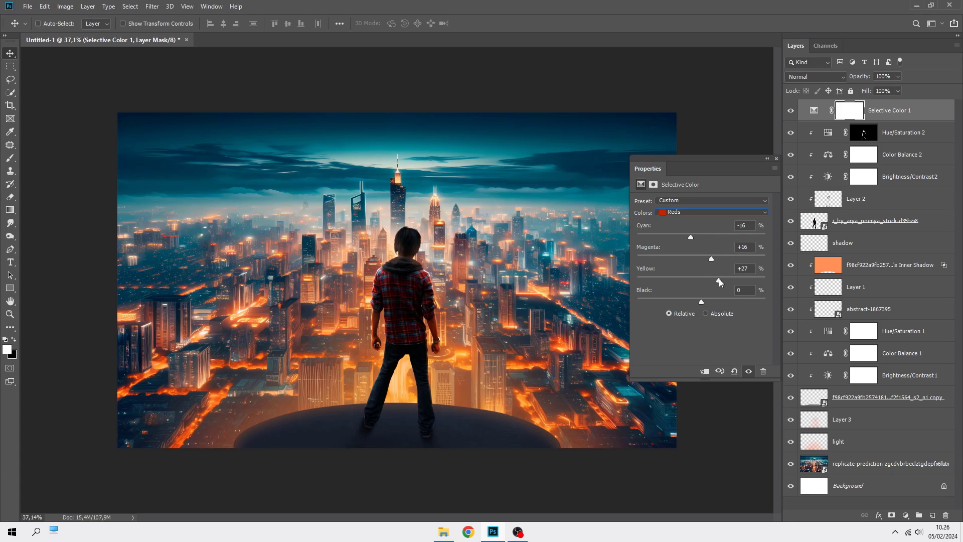
- Fine-tune the Neutrals in the Selective Color adjustment and close its settings
{"action": "left_click", "coordinate": [694, 212]}
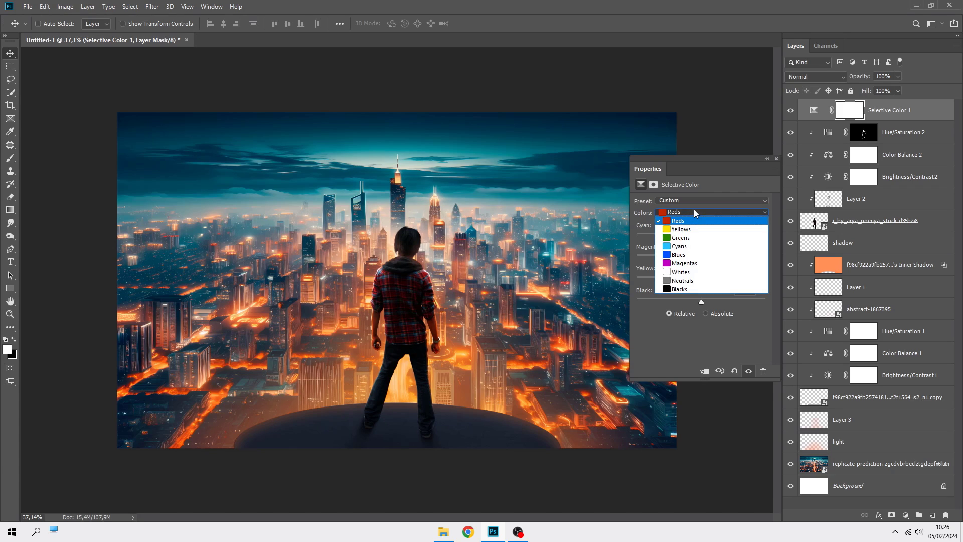
{"action": "left_click", "coordinate": [696, 282]}
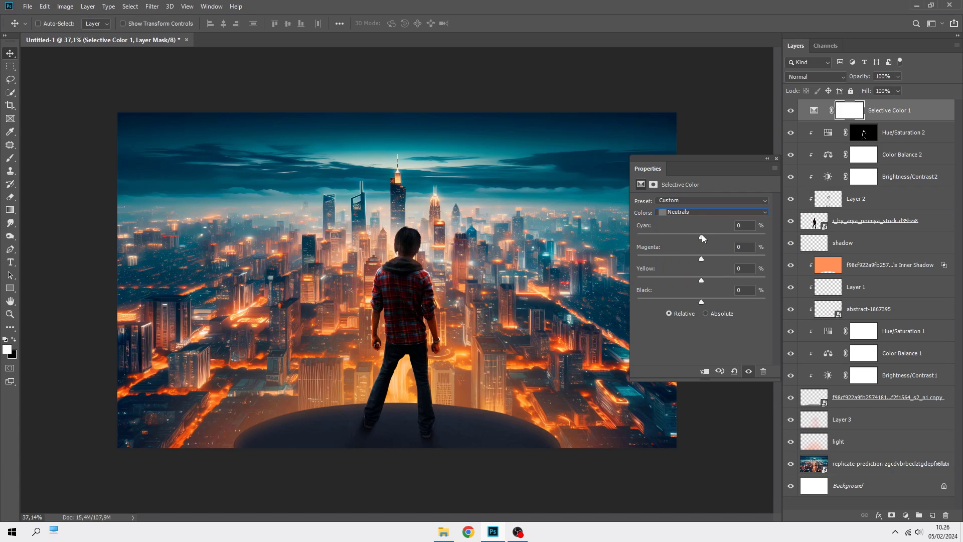
{"action": "left_click_drag", "start_coordinate": [702, 235], "coordinate": [702, 235]}
{"action": "left_click_drag", "start_coordinate": [703, 258], "coordinate": [703, 299]}
{"action": "left_click", "coordinate": [777, 159]}
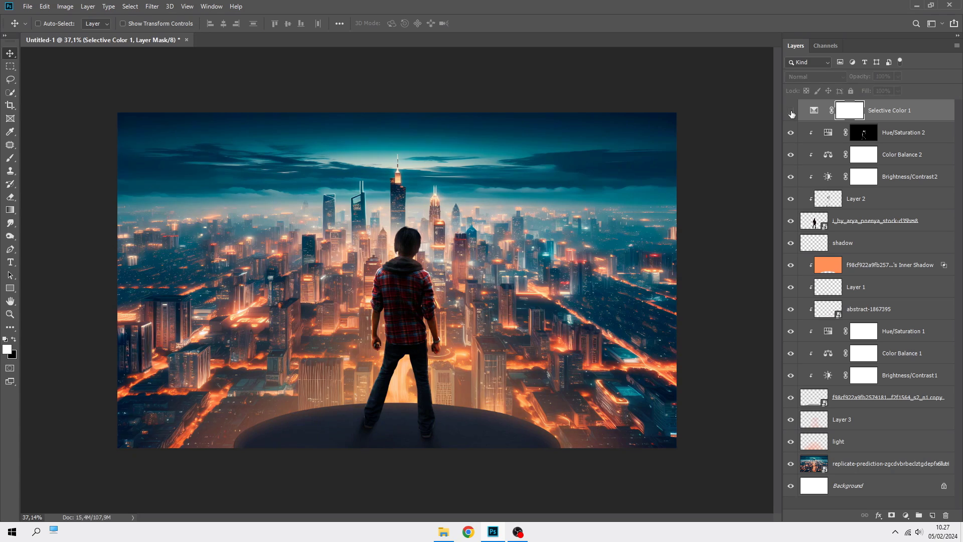
- Compare the whole image with the Selective Color adjustment hidden and shown, then select that adjustment layer
{"action": "key", "text": "ctrl+0"}
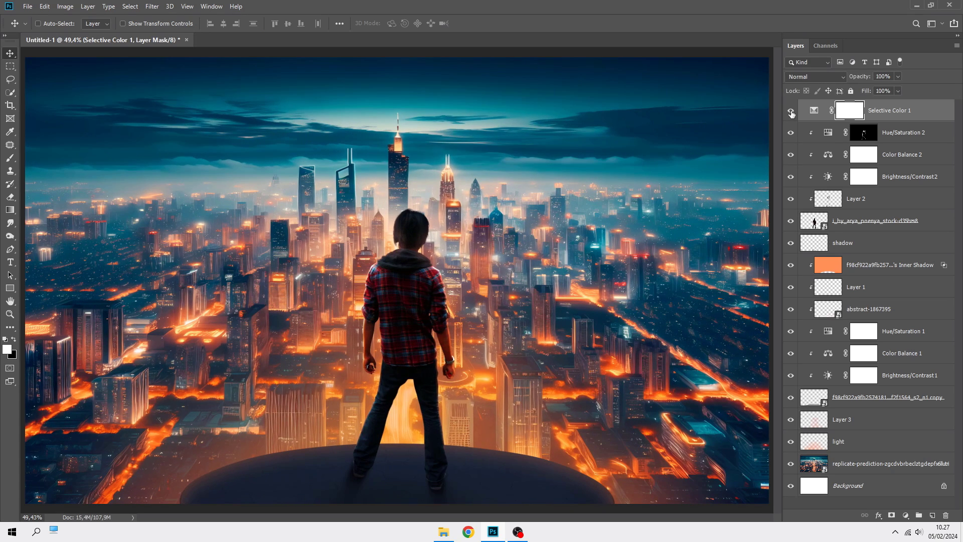
{"action": "left_click", "coordinate": [791, 112]}
{"action": "left_click", "coordinate": [791, 111]}
{"action": "left_click", "coordinate": [910, 111]}
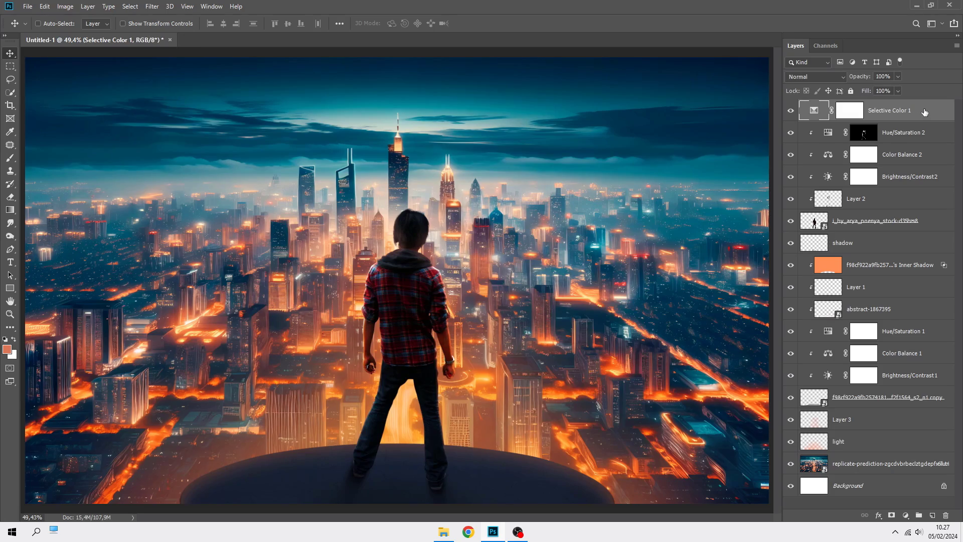